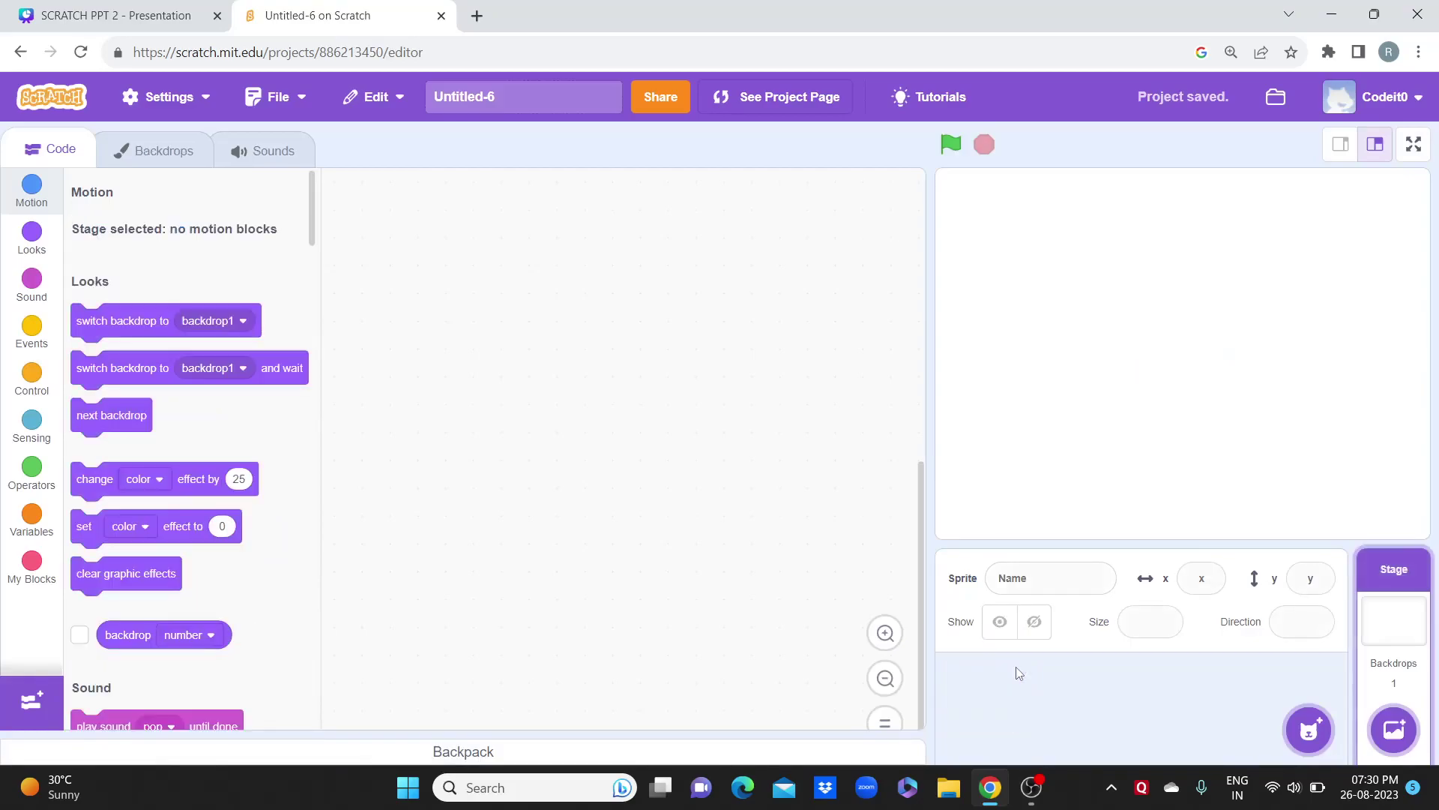
# Step: Create a new painted sprite and draw a filled ellipse of about 155 x 136 near the middle of its costume
pyautogui.moveTo(1303, 746)
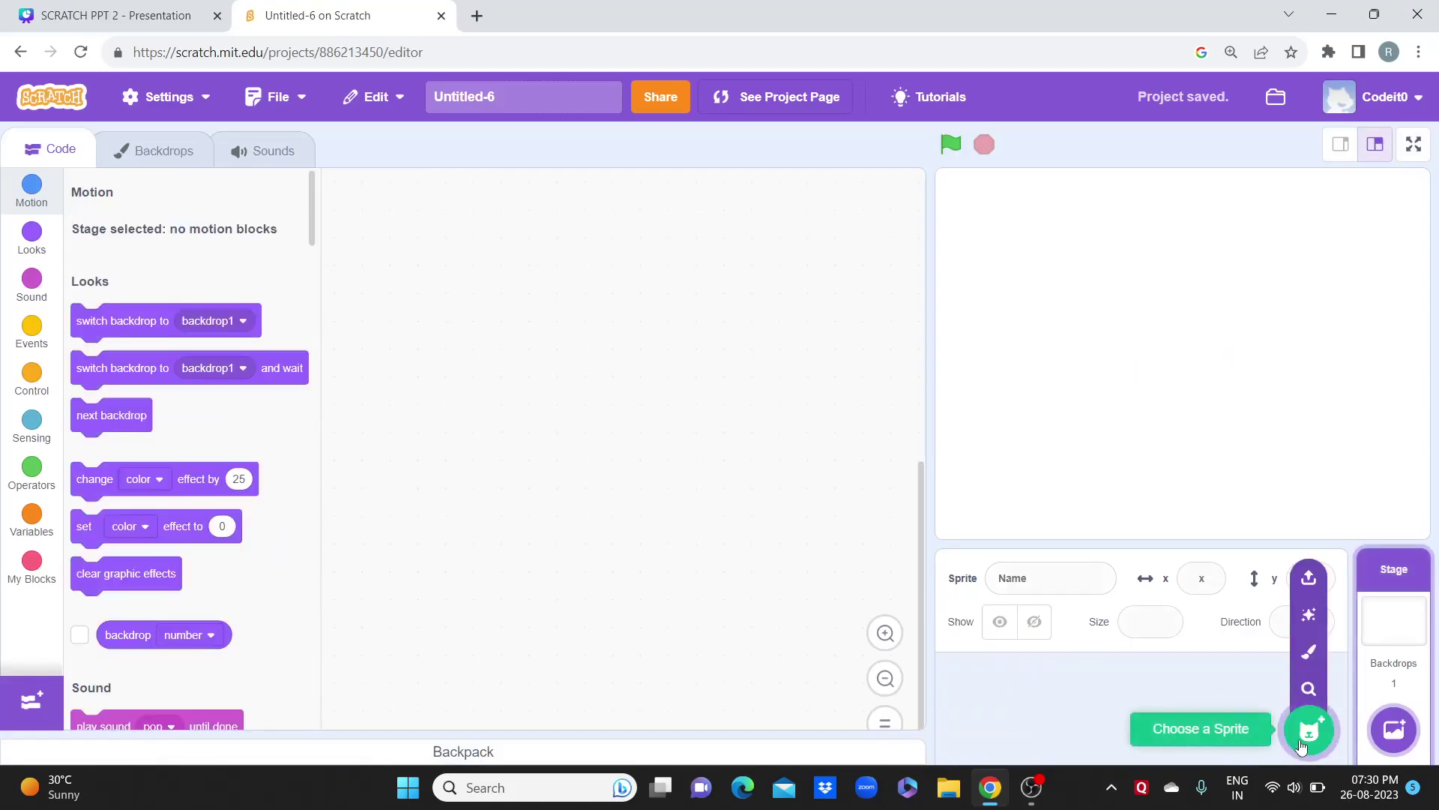
pyautogui.click(1311, 656)
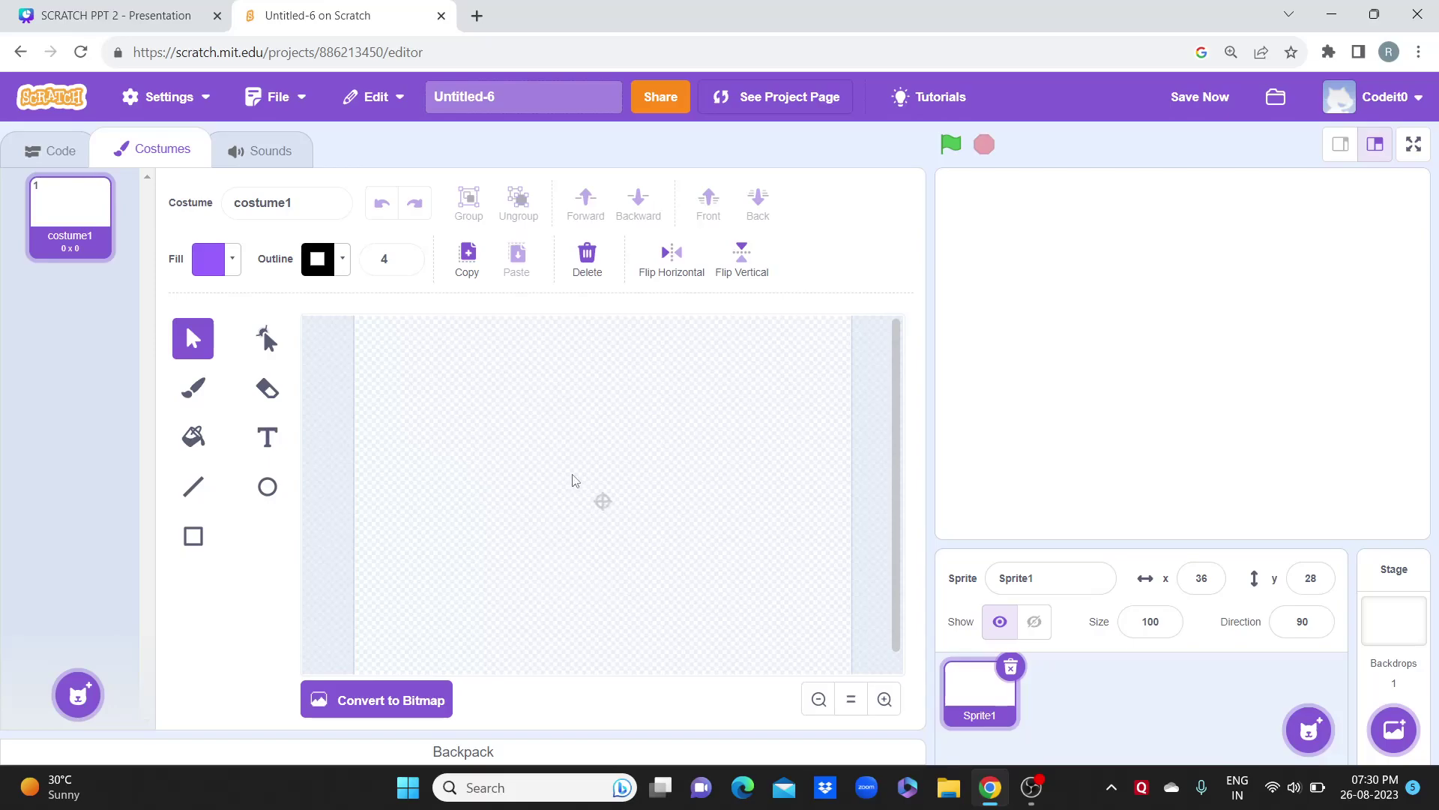
pyautogui.click(266, 489)
pyautogui.moveTo(526, 407); pyautogui.dragTo(683, 544)
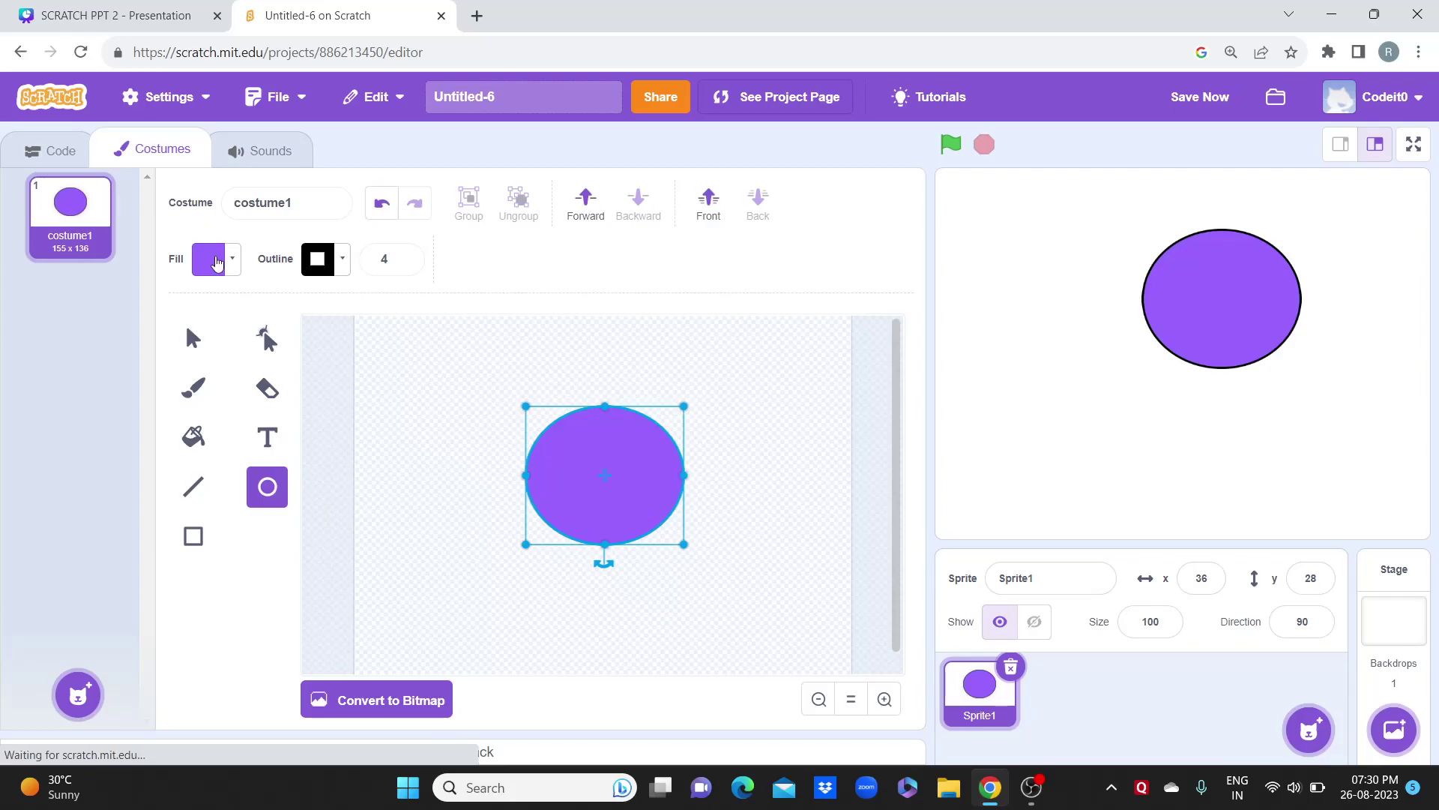
# Step: Set the ellipse's fill to light yellow with color 16 and its outline to dark red
pyautogui.click(214, 261)
pyautogui.moveTo(233, 369); pyautogui.dragTo(163, 378)
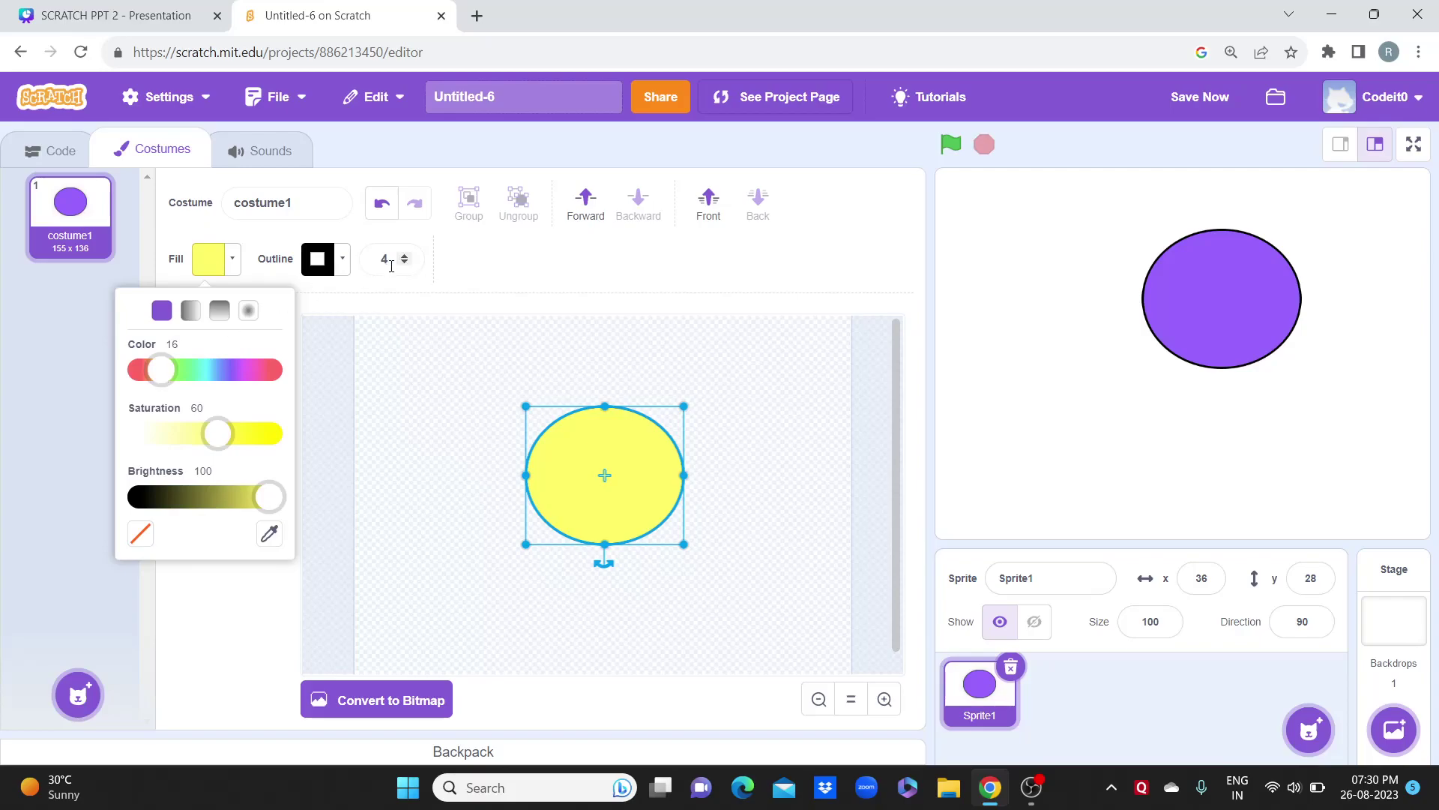
pyautogui.click(344, 262)
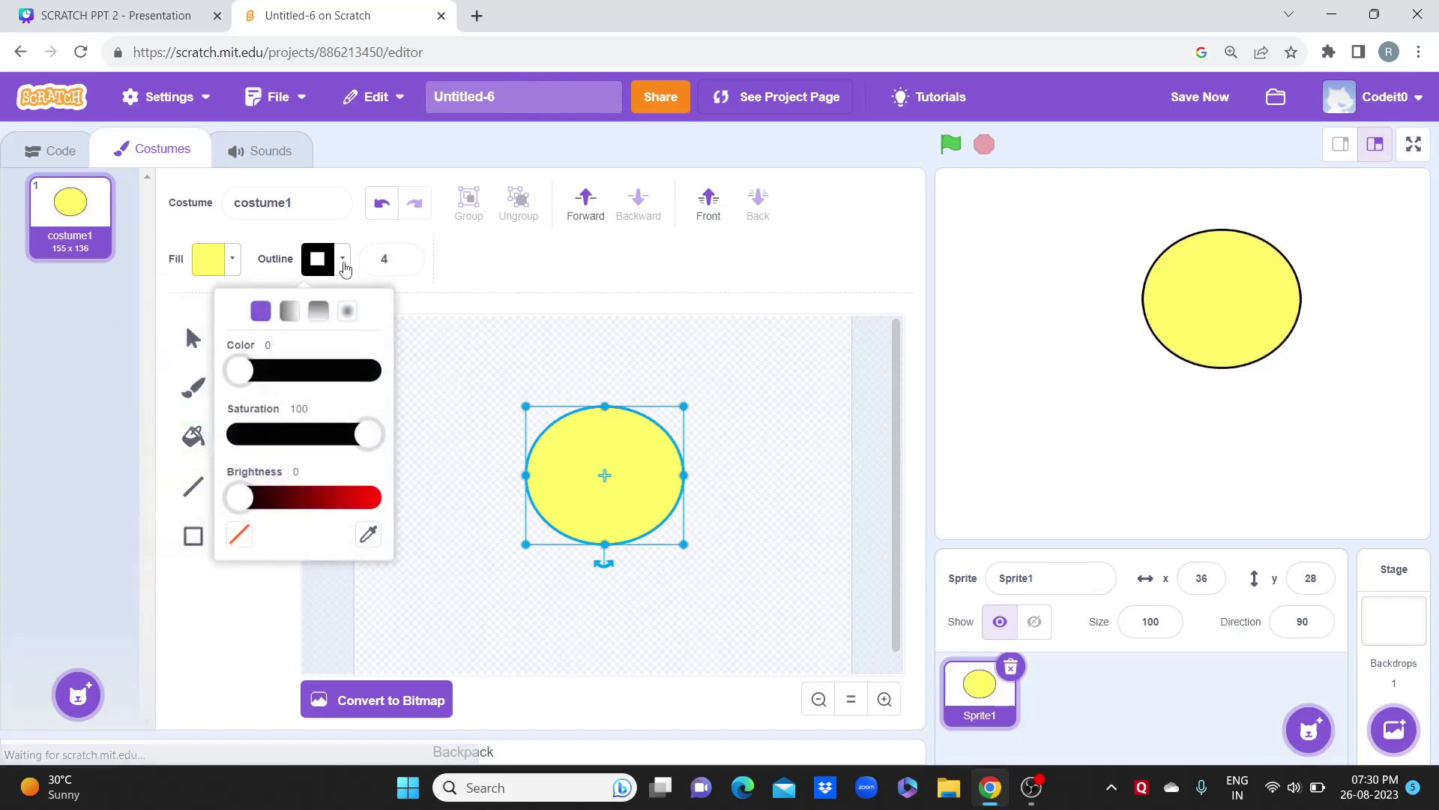
pyautogui.moveTo(231, 488); pyautogui.dragTo(352, 492)
pyautogui.click(525, 334)
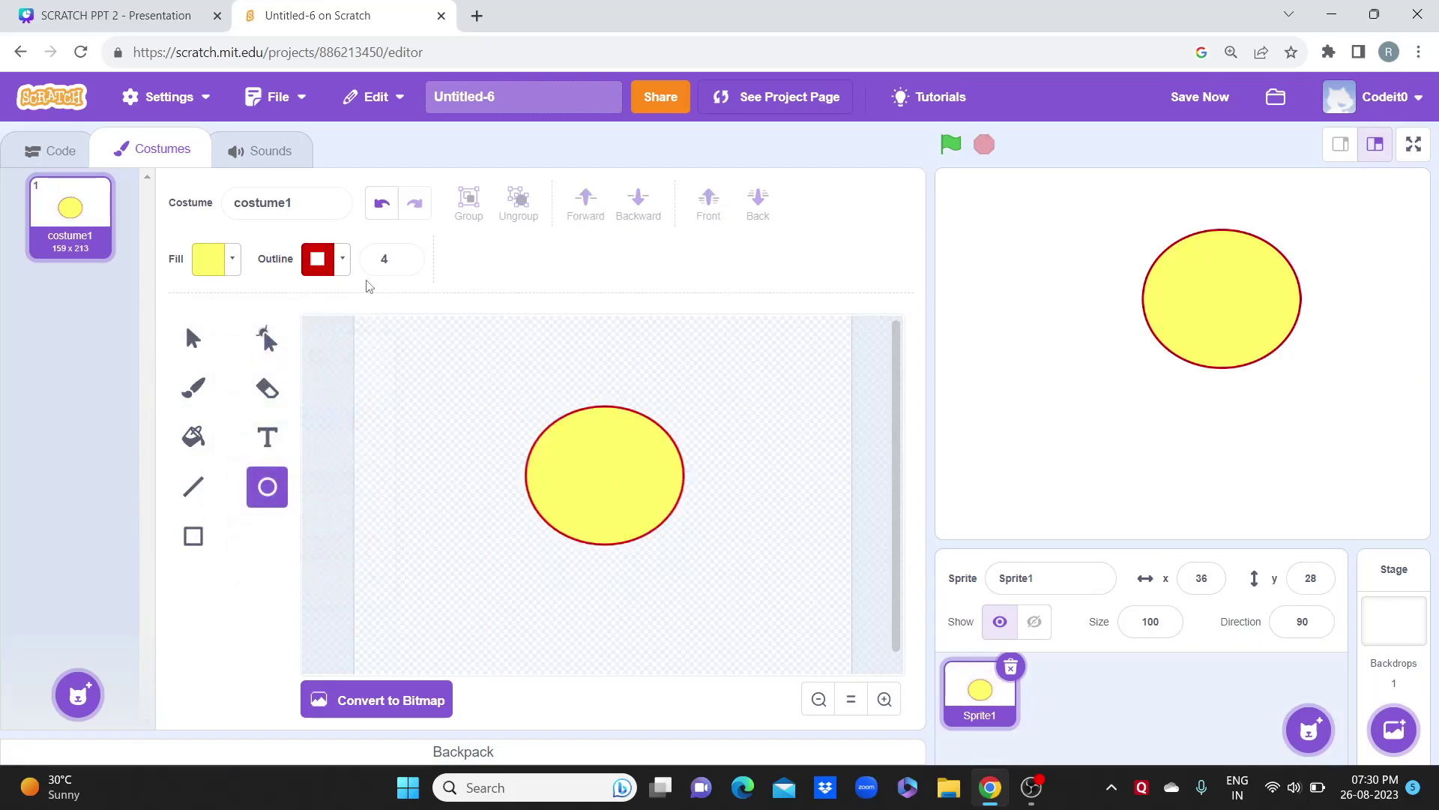
# Step: Set the outline width to 0 with no shape selected
pyautogui.click(406, 257)
pyautogui.click(405, 258)
pyautogui.click(406, 257)
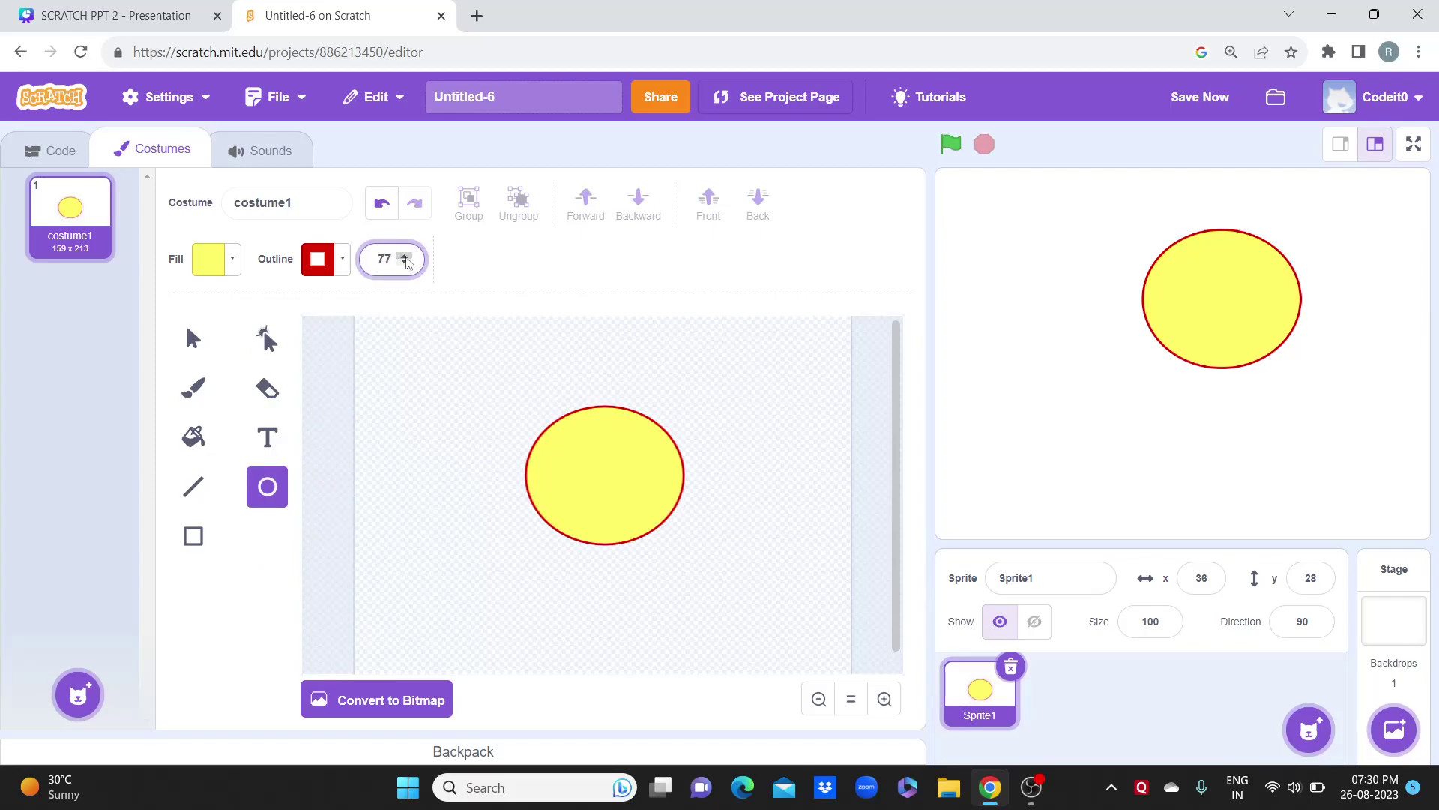
pyautogui.press('BackSpace')
pyautogui.press('BackSpace')
pyautogui.write('0')
pyautogui.click(473, 262)
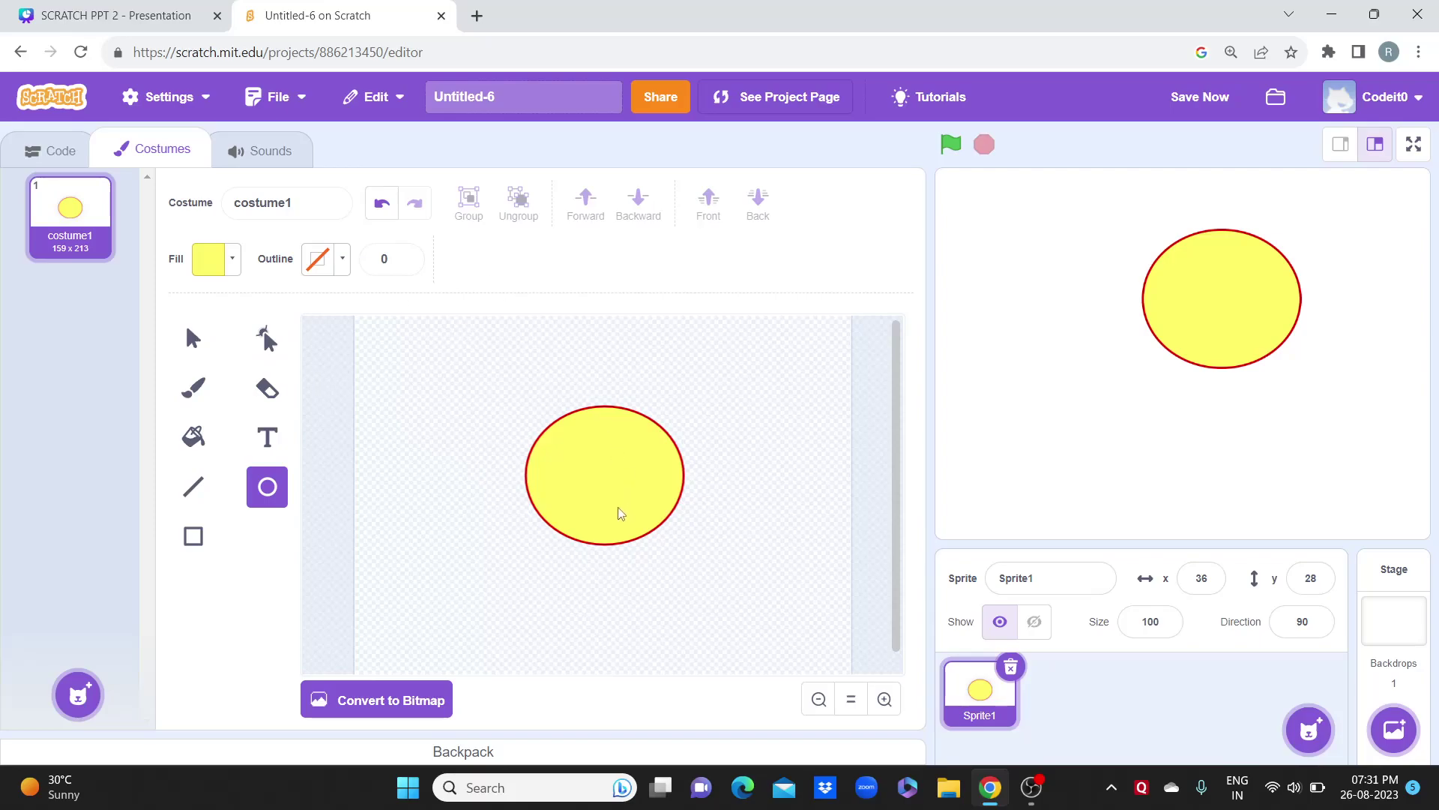
# Step: Select the ellipse and set its outline width to 0
pyautogui.click(190, 341)
pyautogui.click(566, 472)
pyautogui.click(360, 257)
pyautogui.press('BackSpace')
pyautogui.write('0')
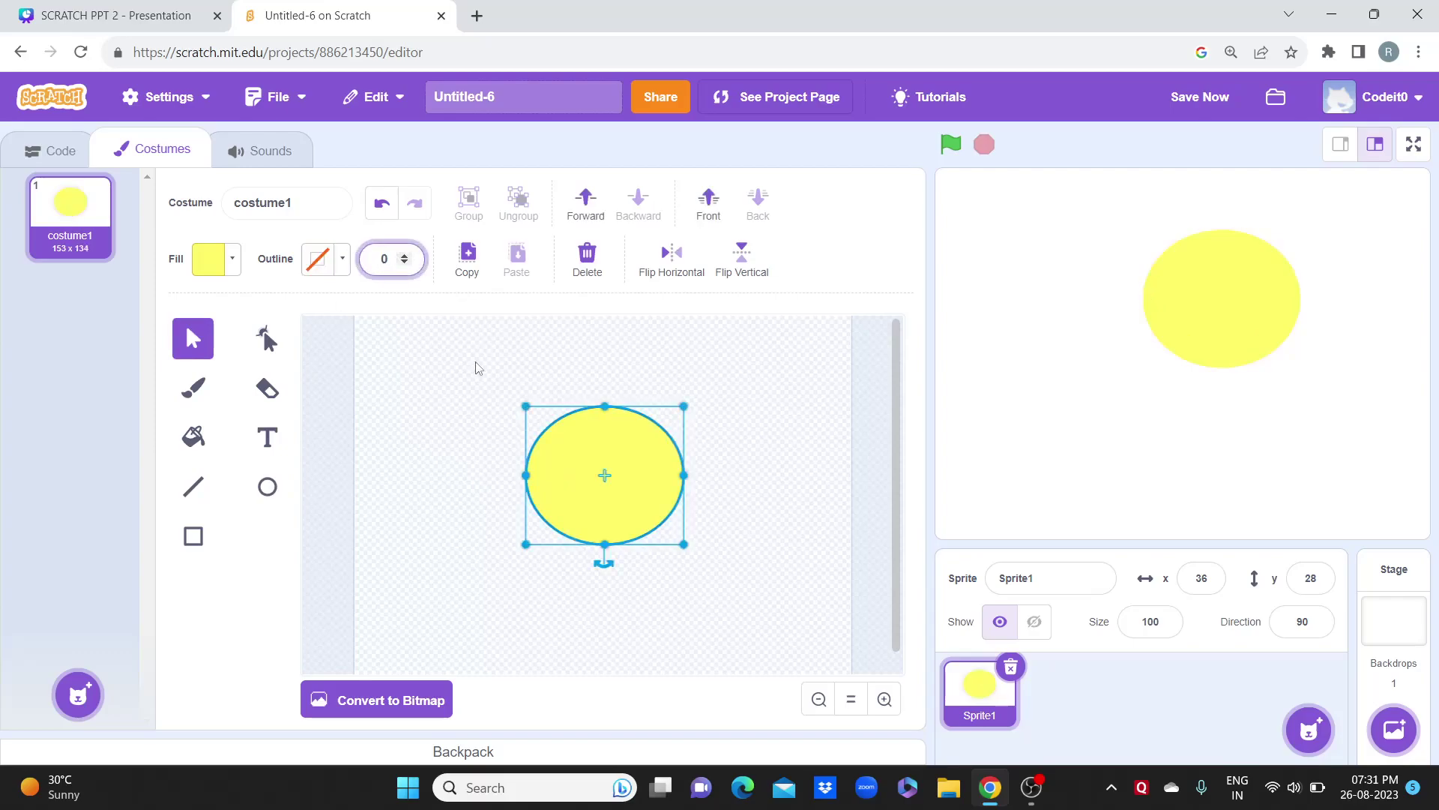
pyautogui.click(465, 386)
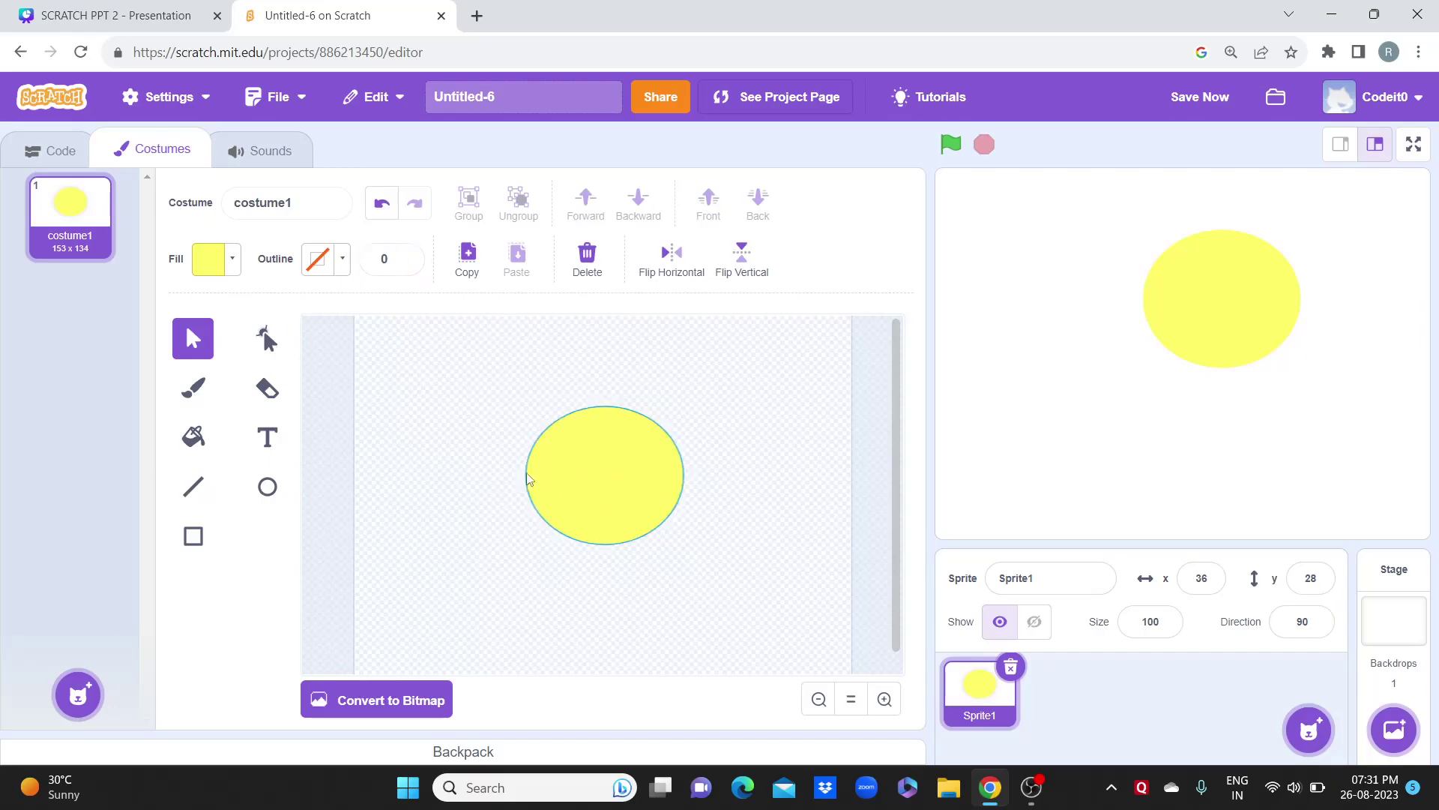
# Step: Fill the ellipse with a horizontal gradient starting from light blue (color 55), and swap its two colors back and forth
pyautogui.click(629, 481)
pyautogui.click(214, 266)
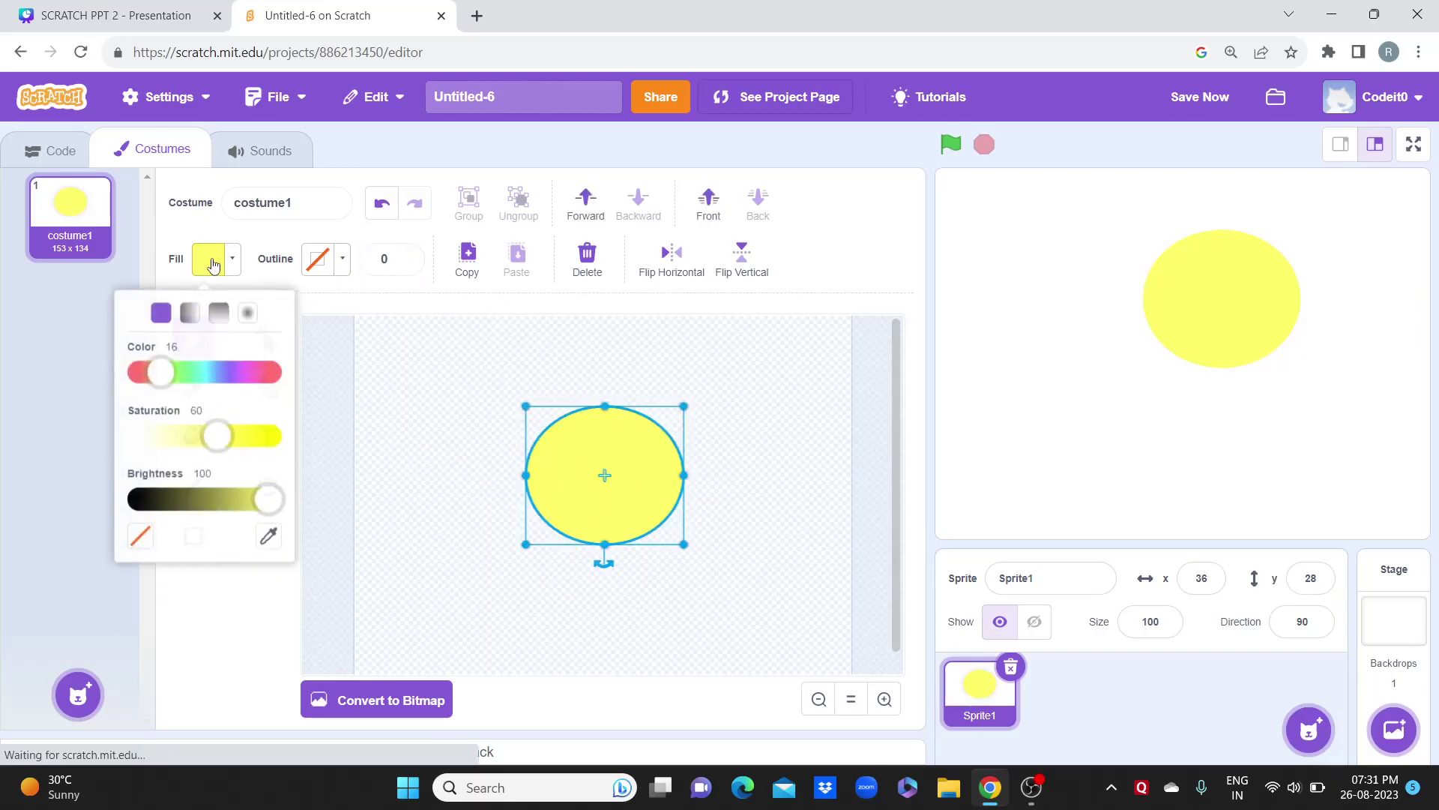
pyautogui.moveTo(154, 370); pyautogui.dragTo(203, 402)
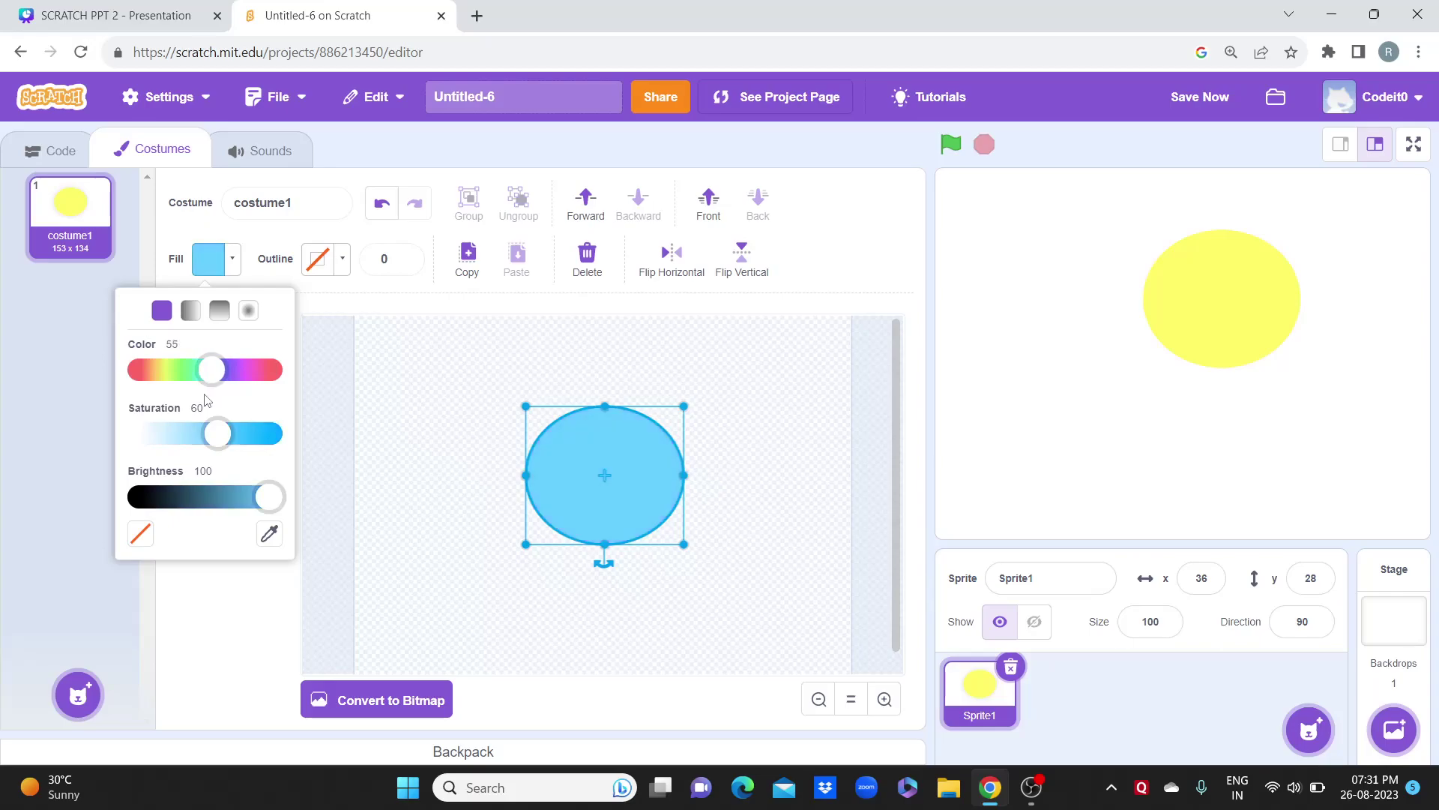
pyautogui.click(192, 312)
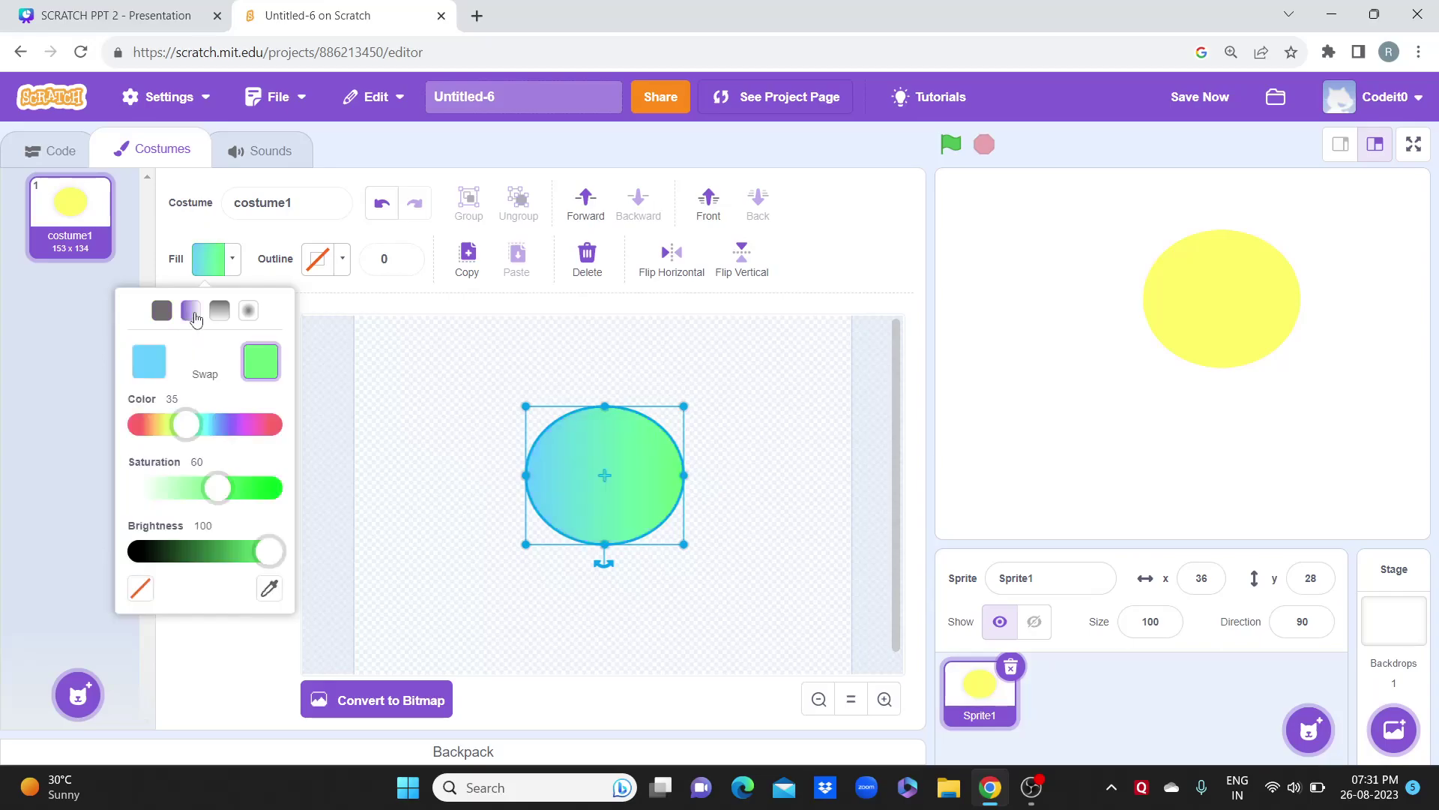
pyautogui.click(208, 363)
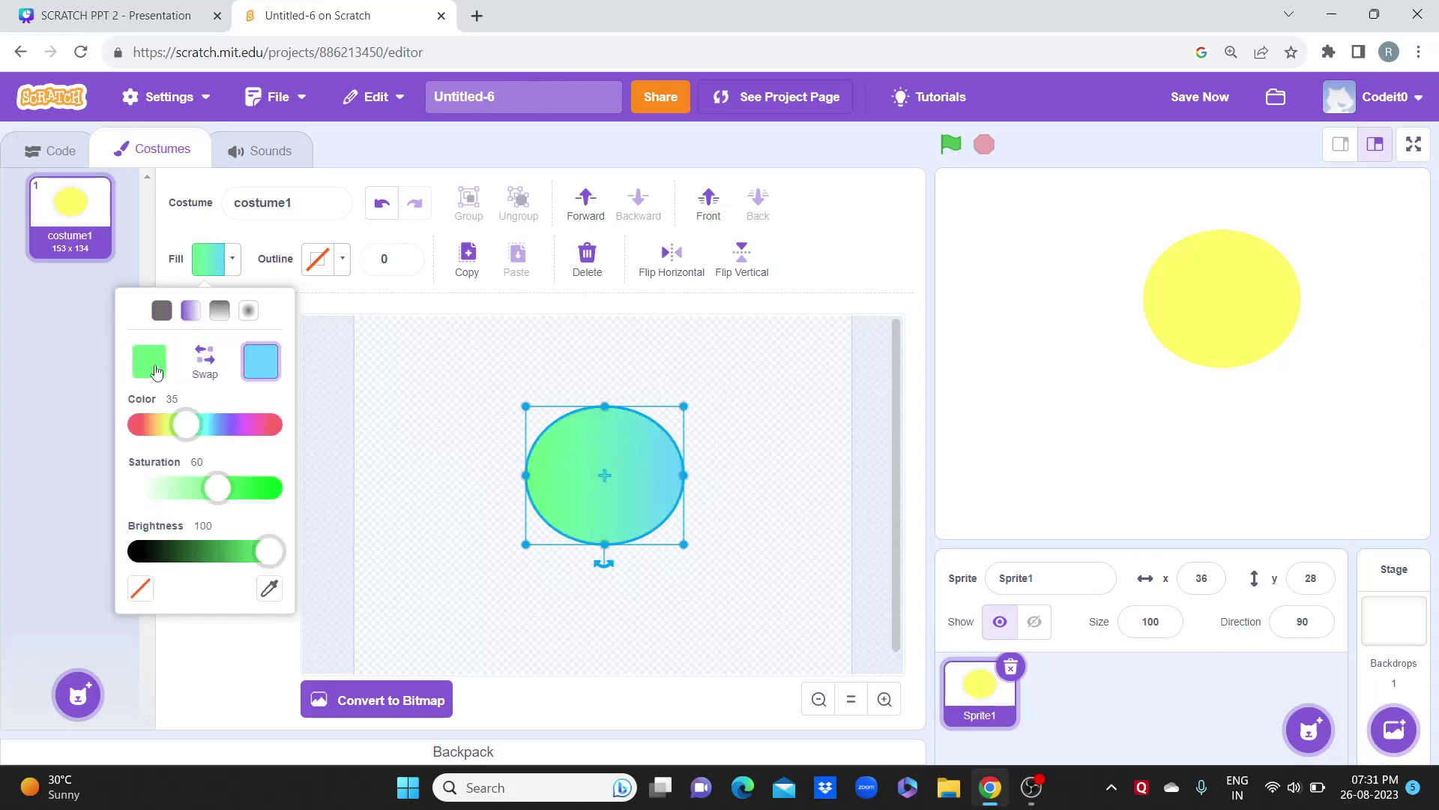
pyautogui.click(202, 361)
# Step: Set the horizontal gradient's second color to green (color 32) and its first color to red (color 0)
pyautogui.moveTo(199, 428)
pyautogui.mouseDown()
pyautogui.moveTo(213, 427)
pyautogui.moveTo(200, 431)
pyautogui.mouseUp()
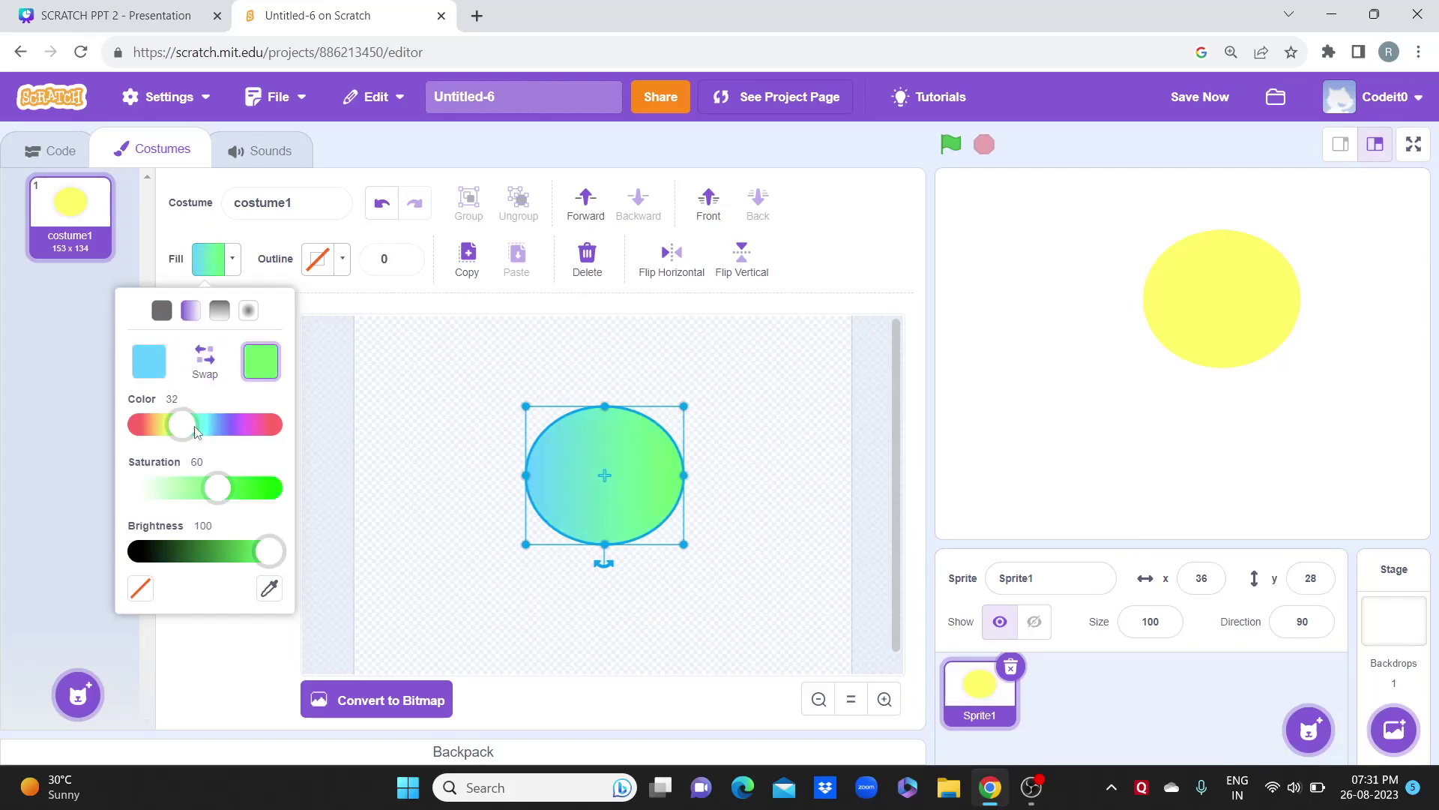
pyautogui.click(155, 368)
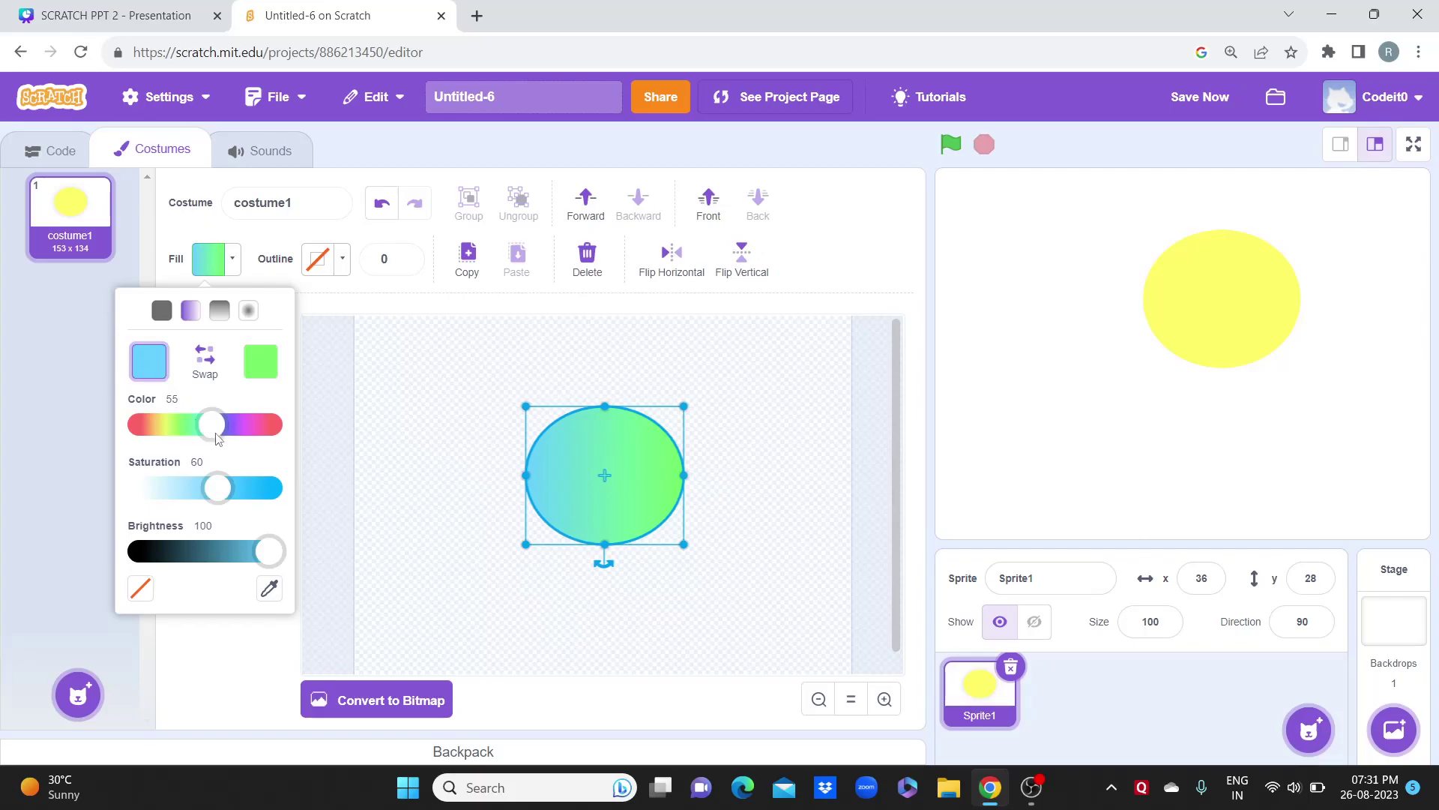
pyautogui.click(143, 438)
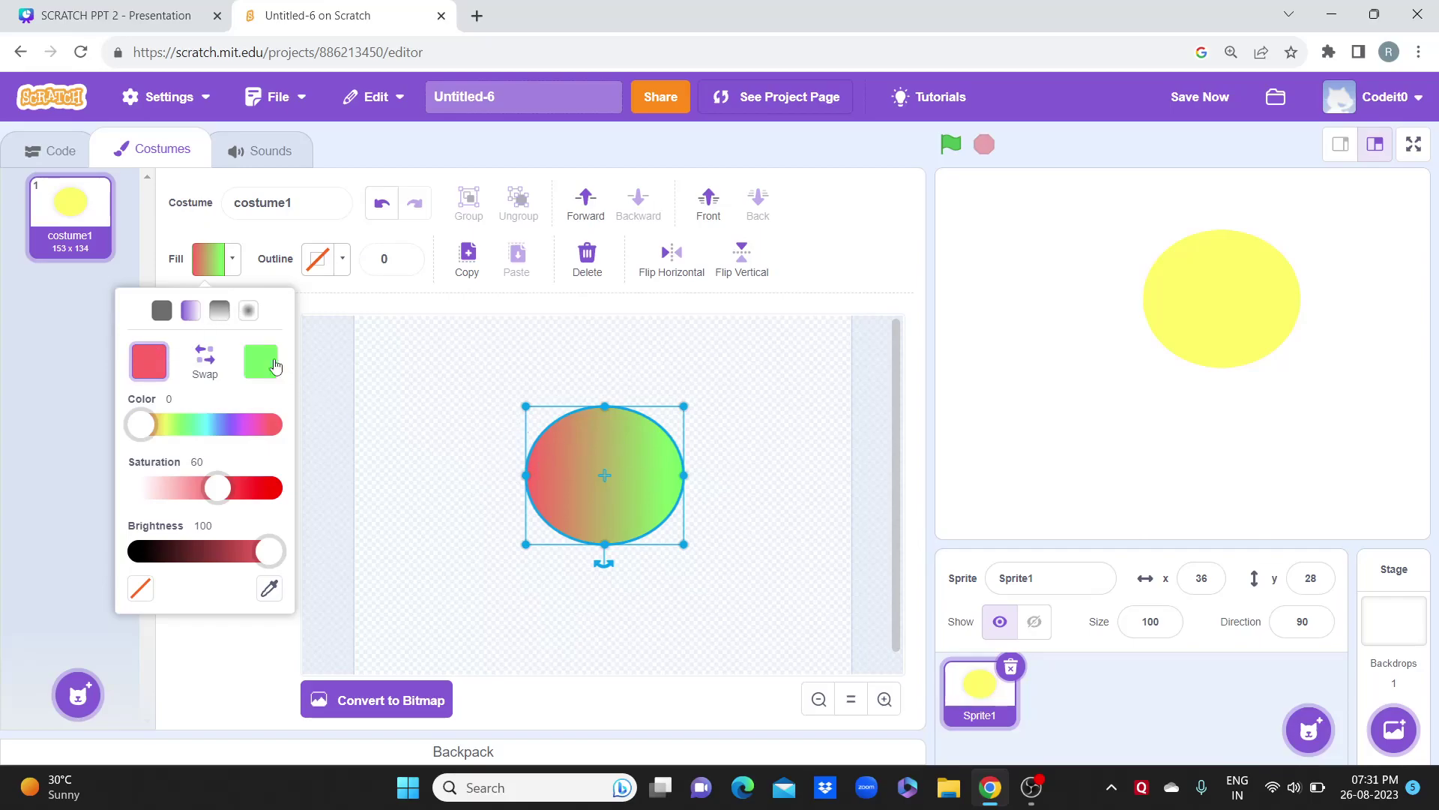
# Step: Change the ellipse's fill to a vertical gradient from blue to magenta, using color 81 for the magenta
pyautogui.click(219, 311)
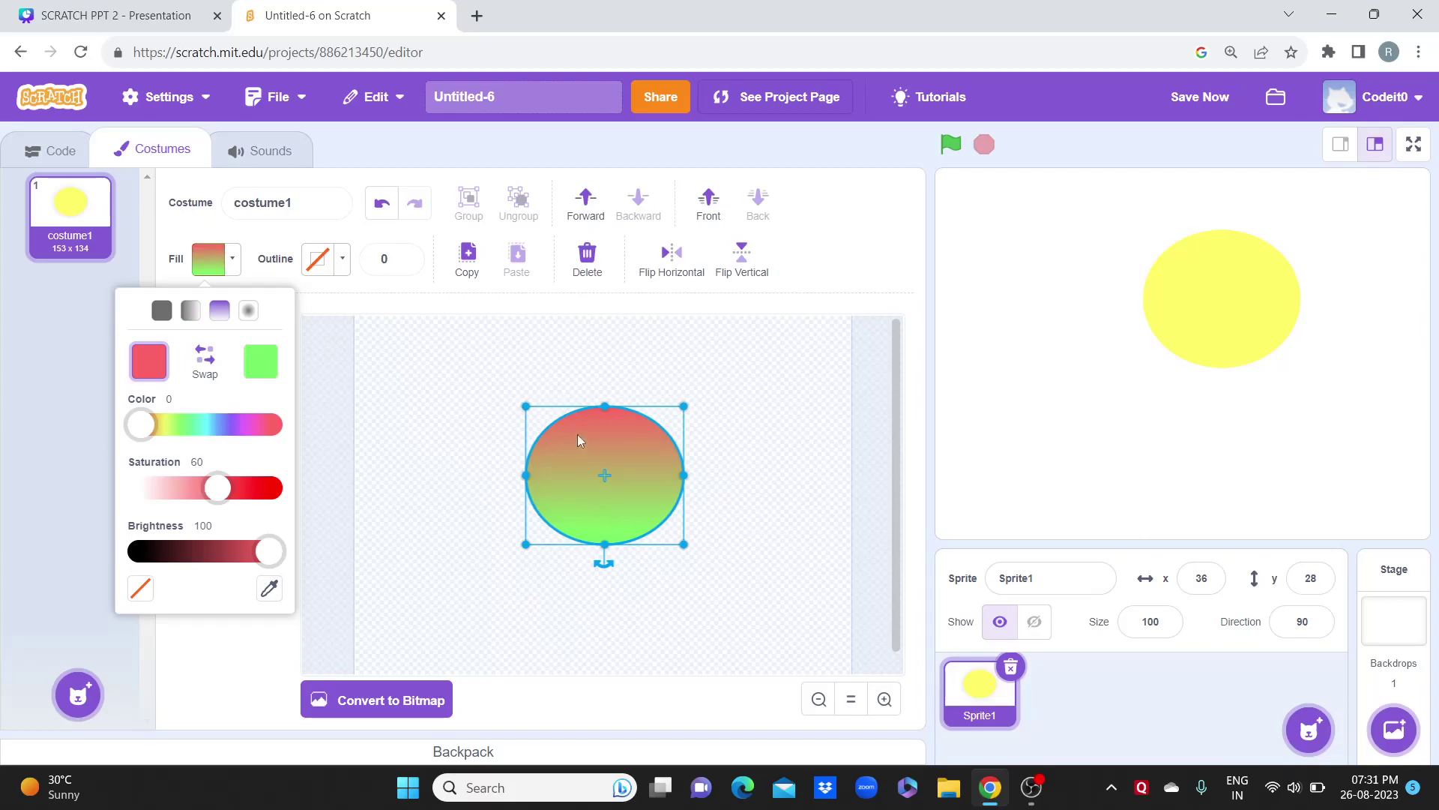
pyautogui.moveTo(143, 425); pyautogui.dragTo(209, 426)
pyautogui.click(262, 363)
pyautogui.click(244, 425)
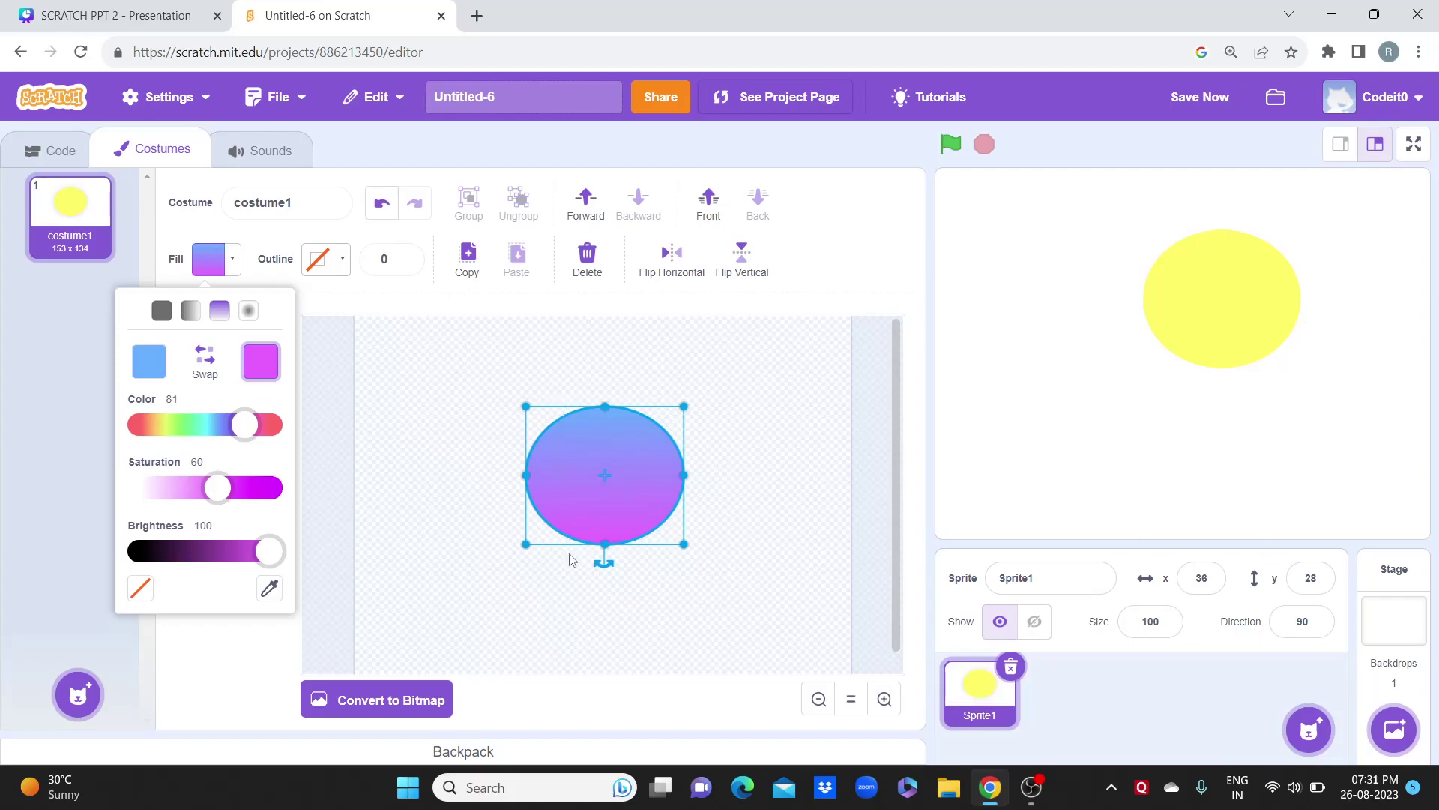
# Step: Change the ellipse's fill to a radial gradient with a red center (color 0) and a green edge (color 39, saturation 82)
pyautogui.click(249, 312)
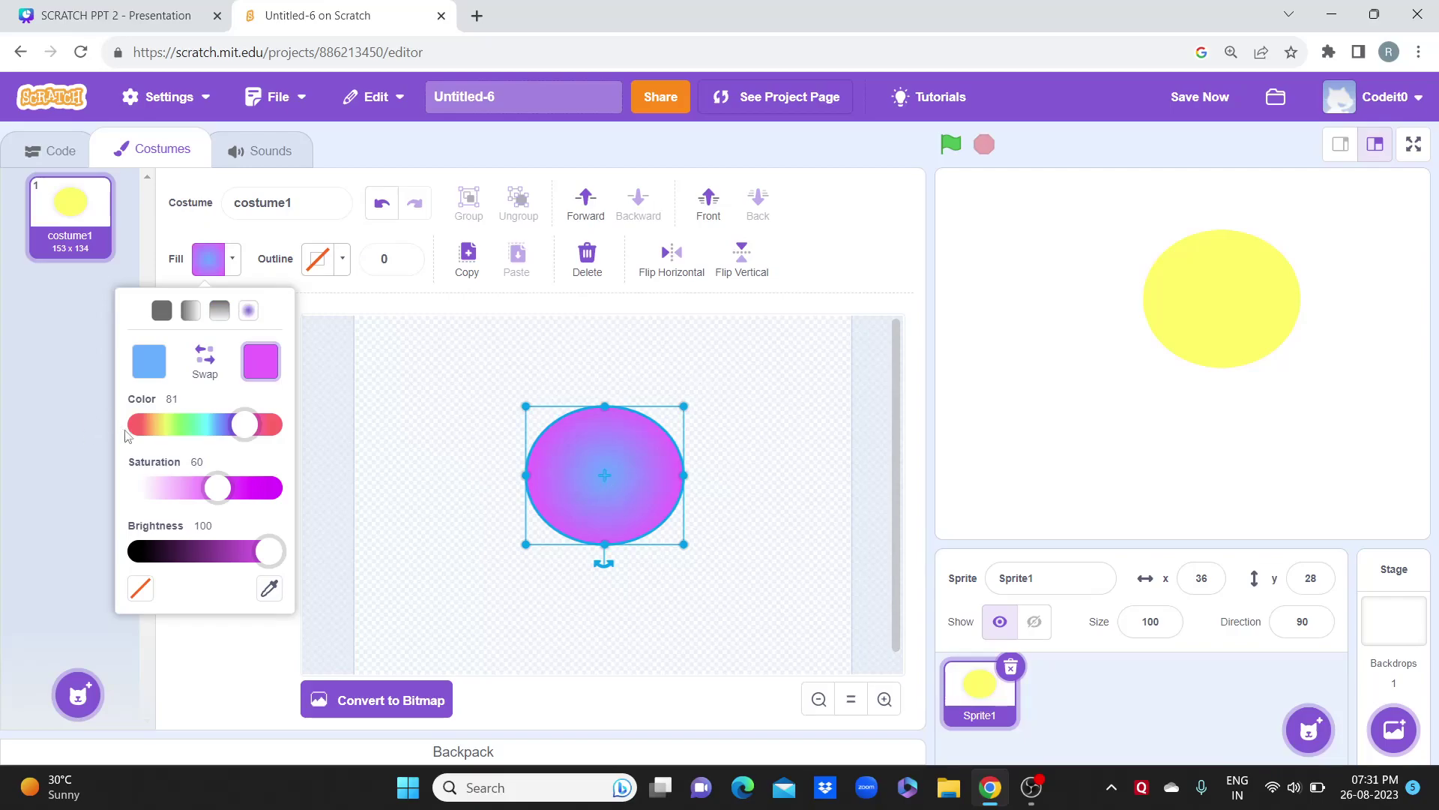
pyautogui.moveTo(245, 425); pyautogui.dragTo(193, 427)
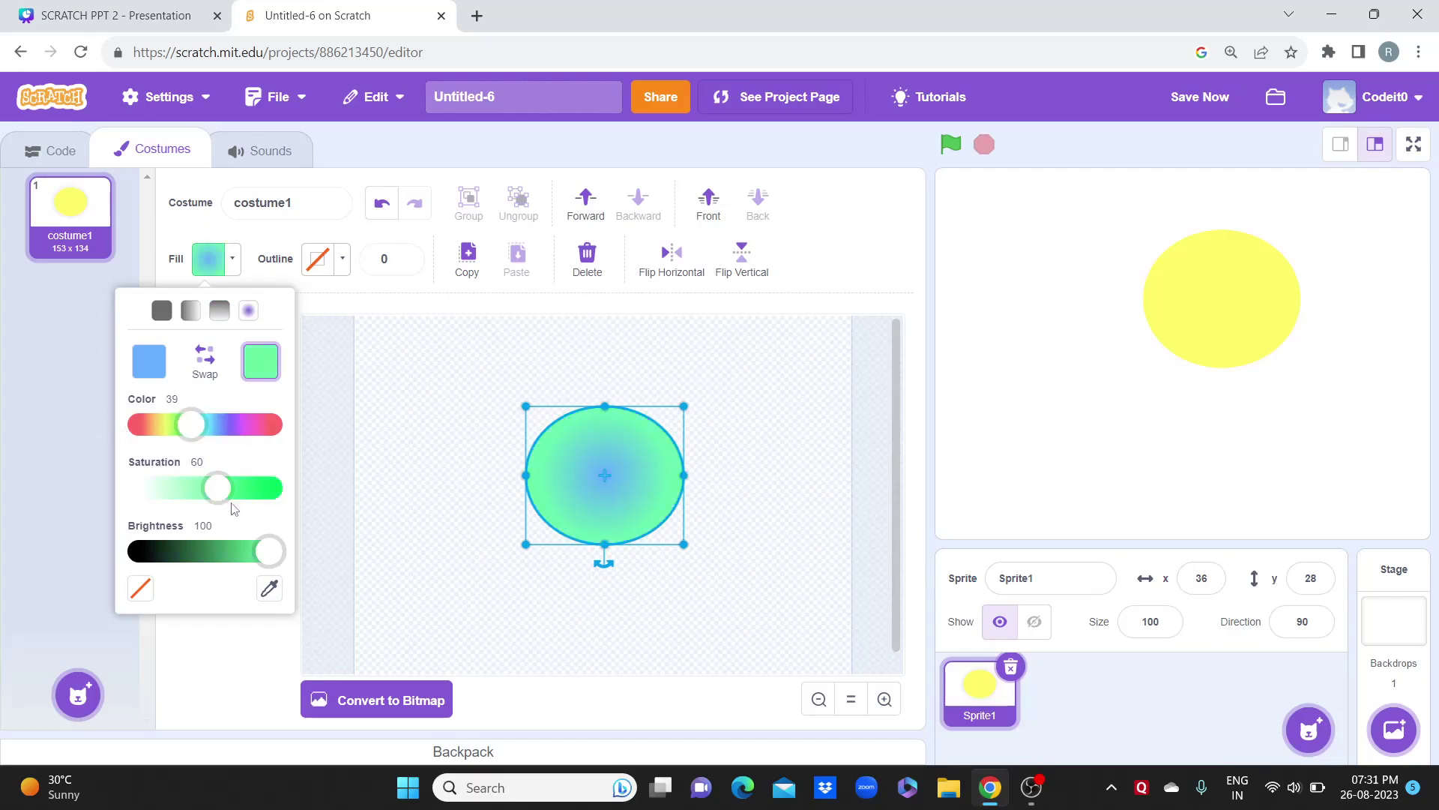
pyautogui.moveTo(219, 488)
pyautogui.mouseDown()
pyautogui.moveTo(265, 486)
pyautogui.moveTo(239, 488)
pyautogui.mouseUp()
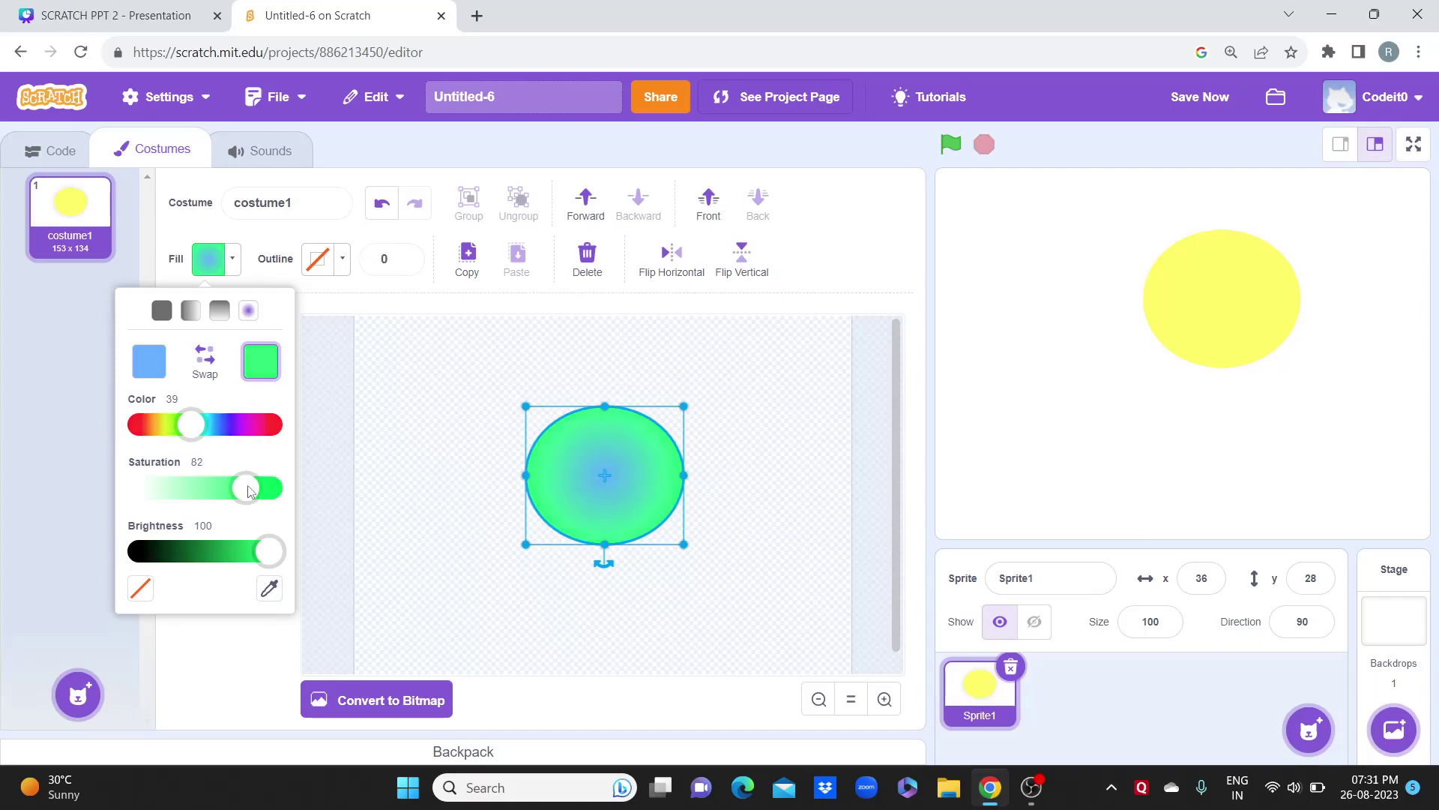
pyautogui.click(149, 361)
pyautogui.moveTo(222, 431); pyautogui.dragTo(129, 433)
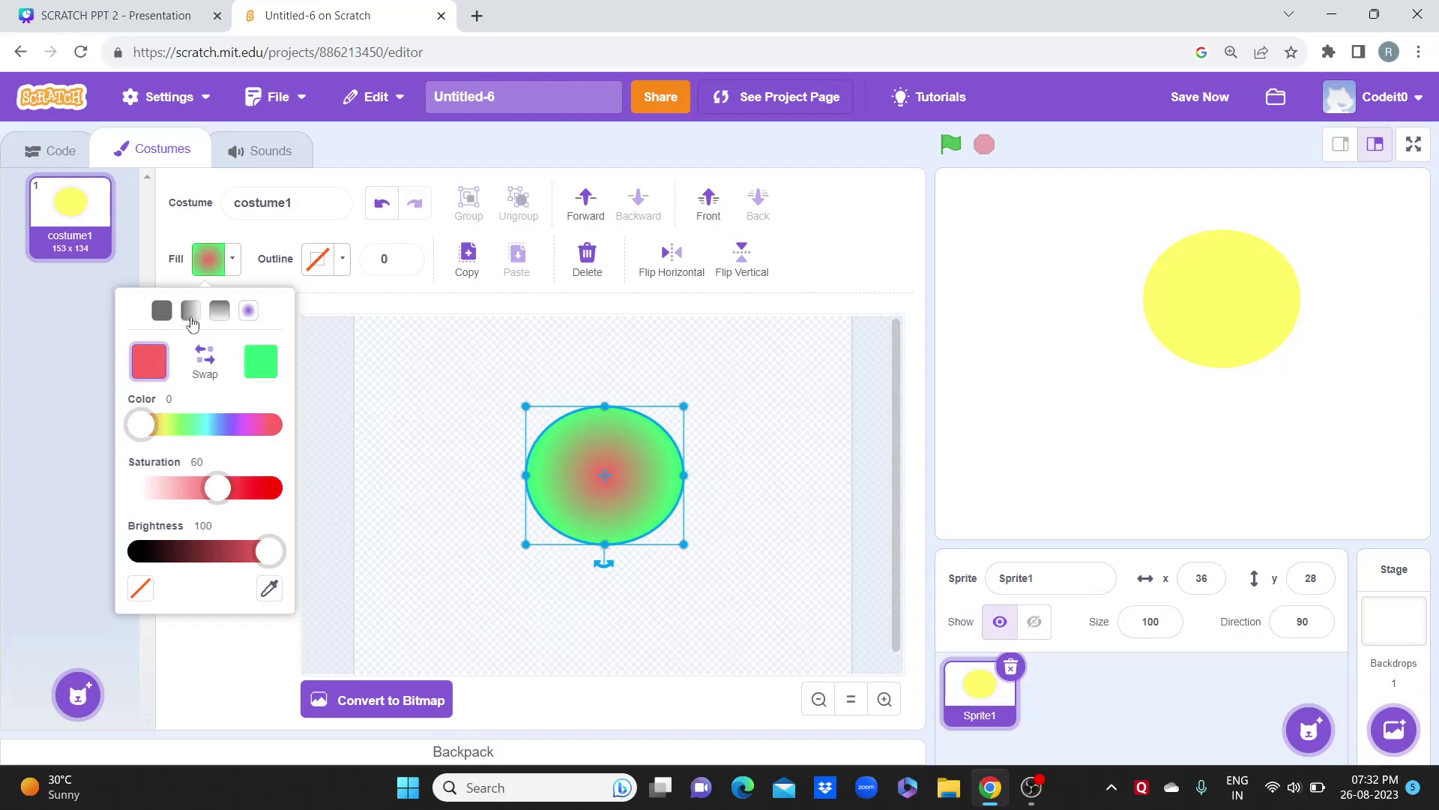
# Step: Give the ellipse a solid yellow fill with color 18 and saturation 100, and move the sprite to about x 29, y -21 on the stage
pyautogui.click(162, 311)
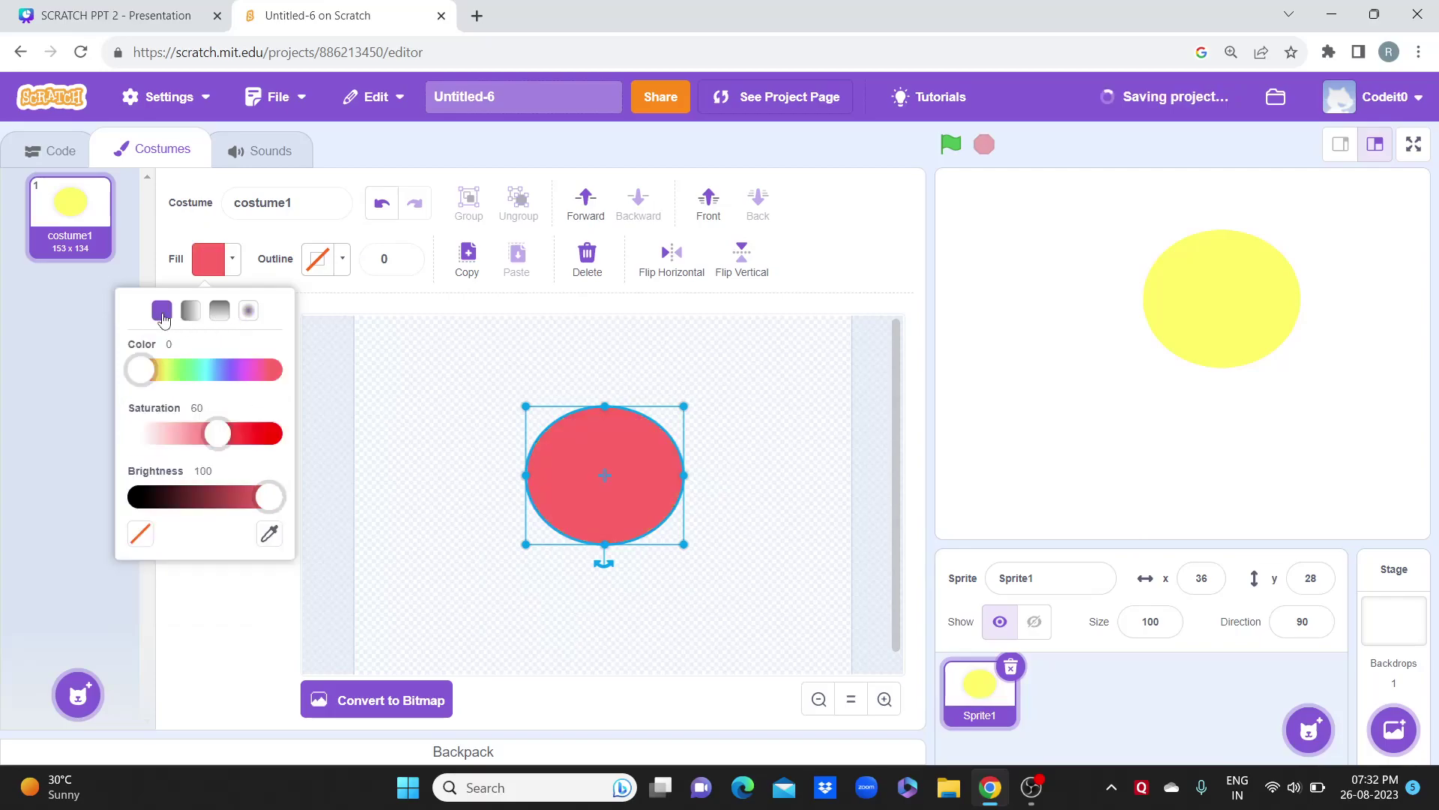
pyautogui.moveTo(160, 376); pyautogui.dragTo(175, 376)
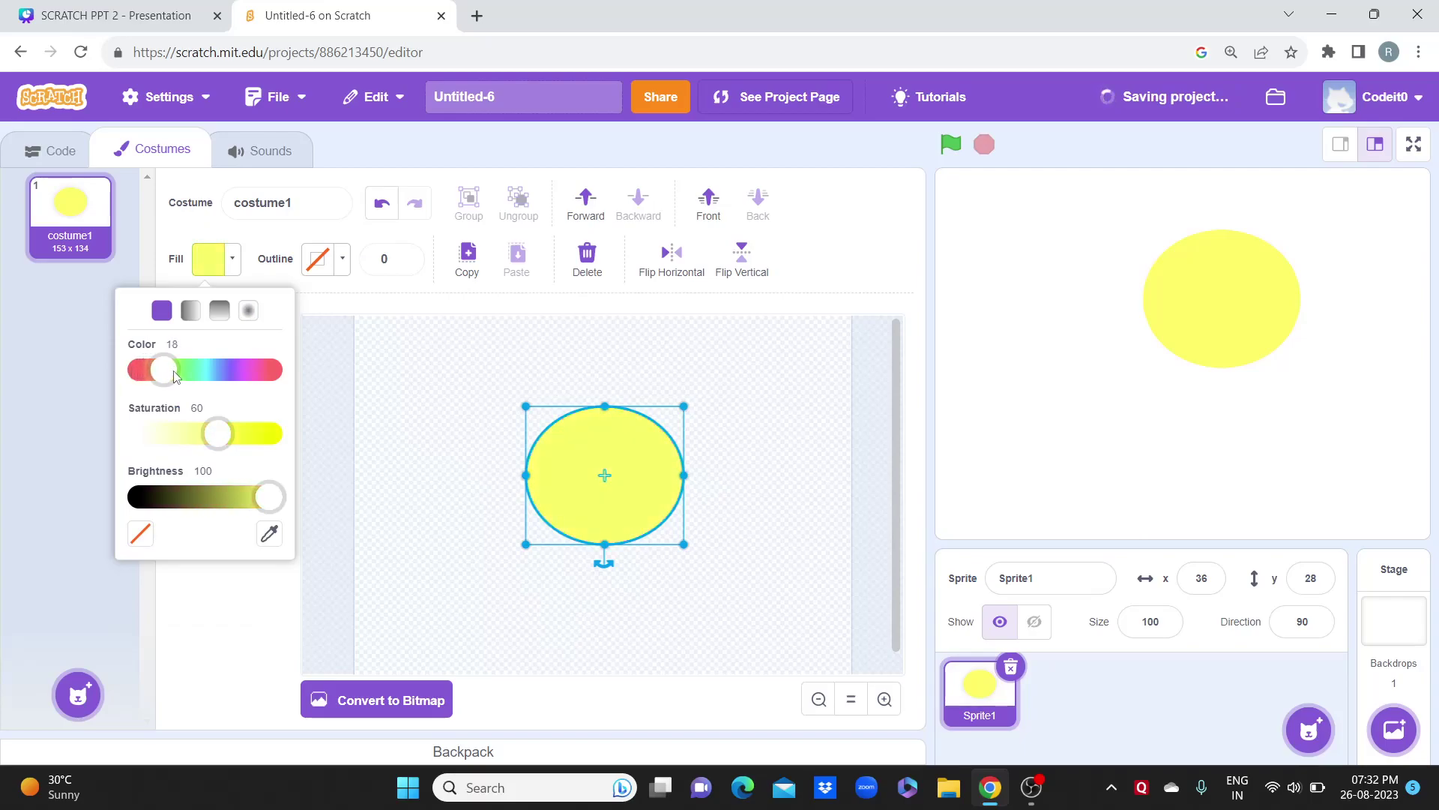
pyautogui.moveTo(218, 432); pyautogui.dragTo(291, 439)
pyautogui.click(401, 407)
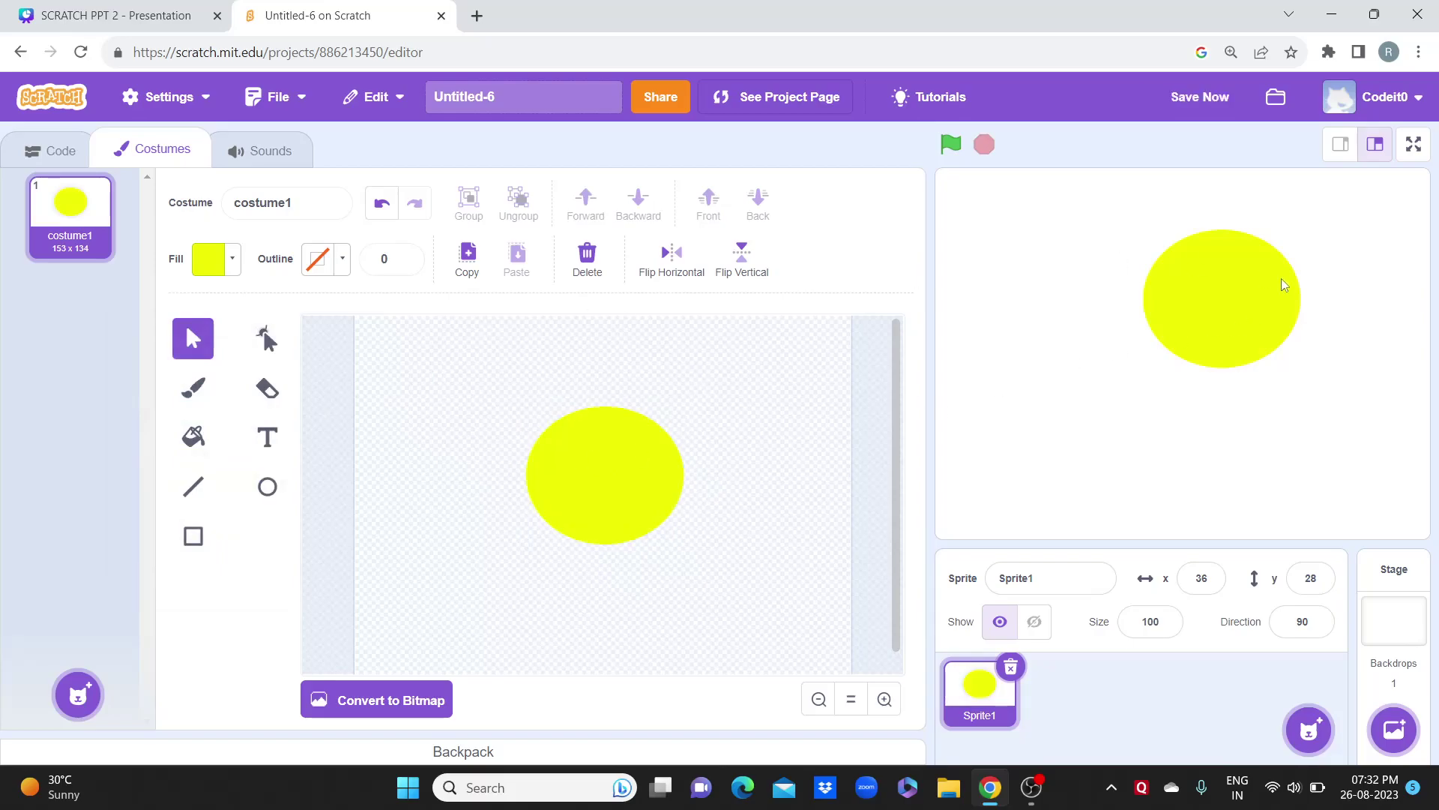
pyautogui.moveTo(1258, 299); pyautogui.dragTo(1250, 348)
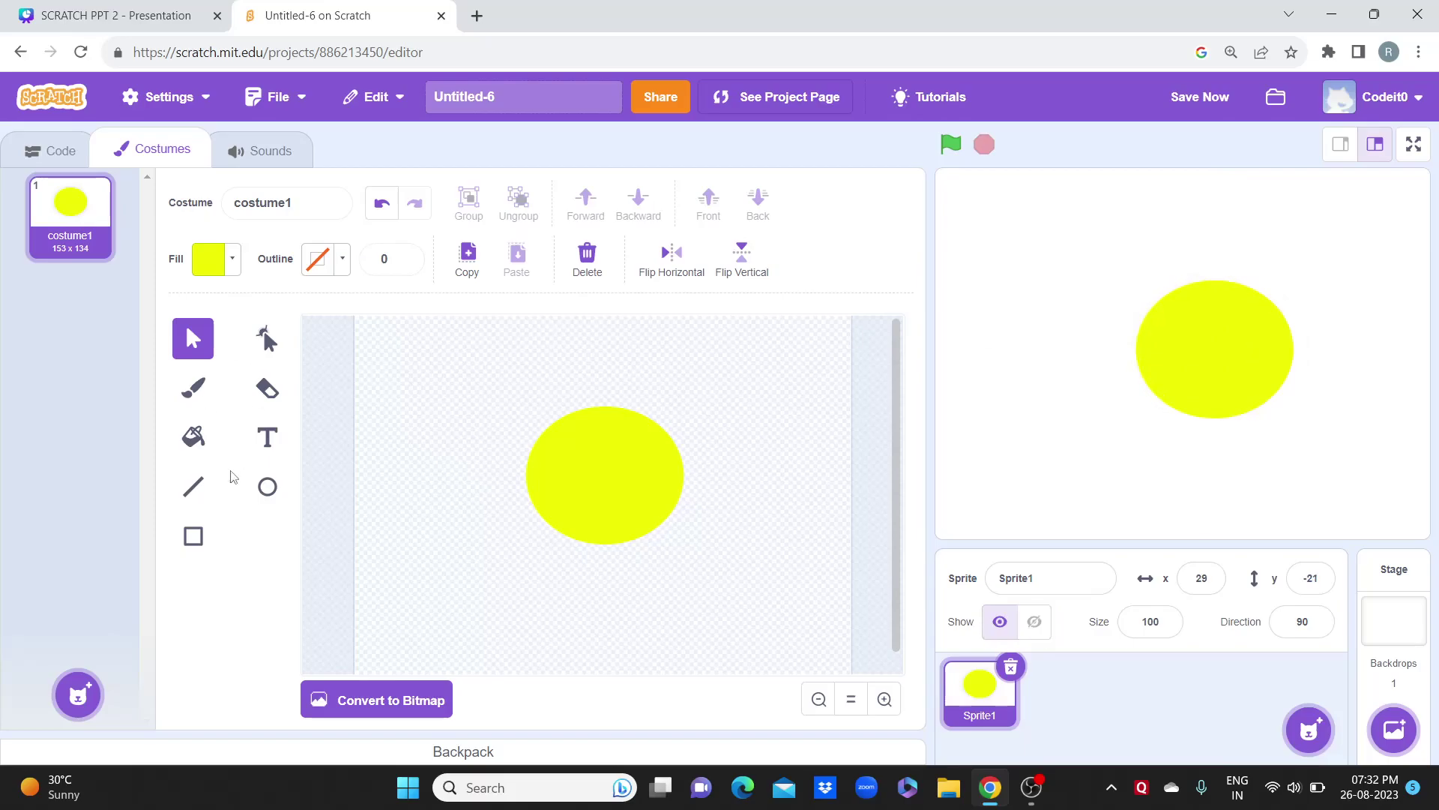
# Step: Set the fill brightness to 0 for black and draw two small round eyes on the upper half of the yellow face
pyautogui.click(266, 437)
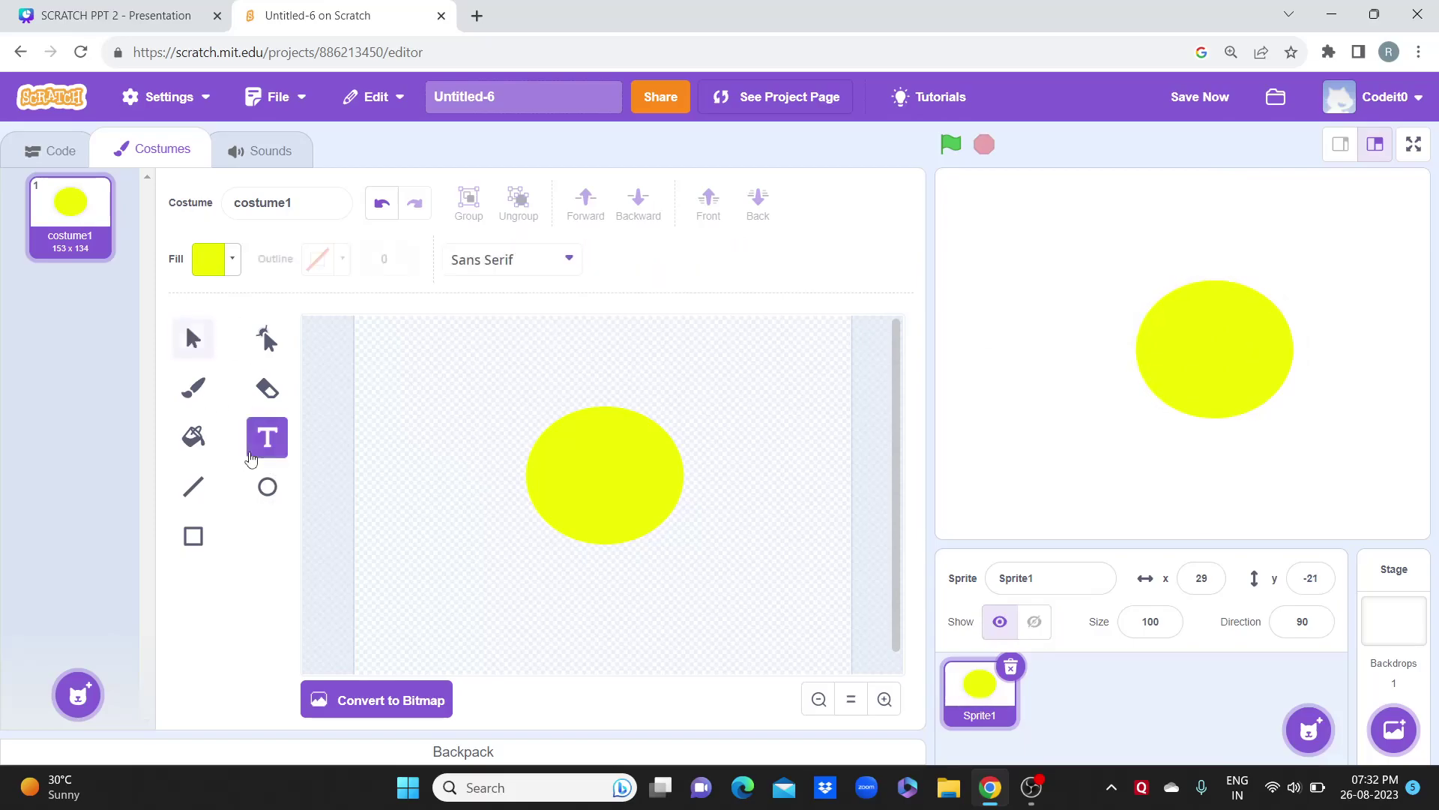
pyautogui.click(270, 489)
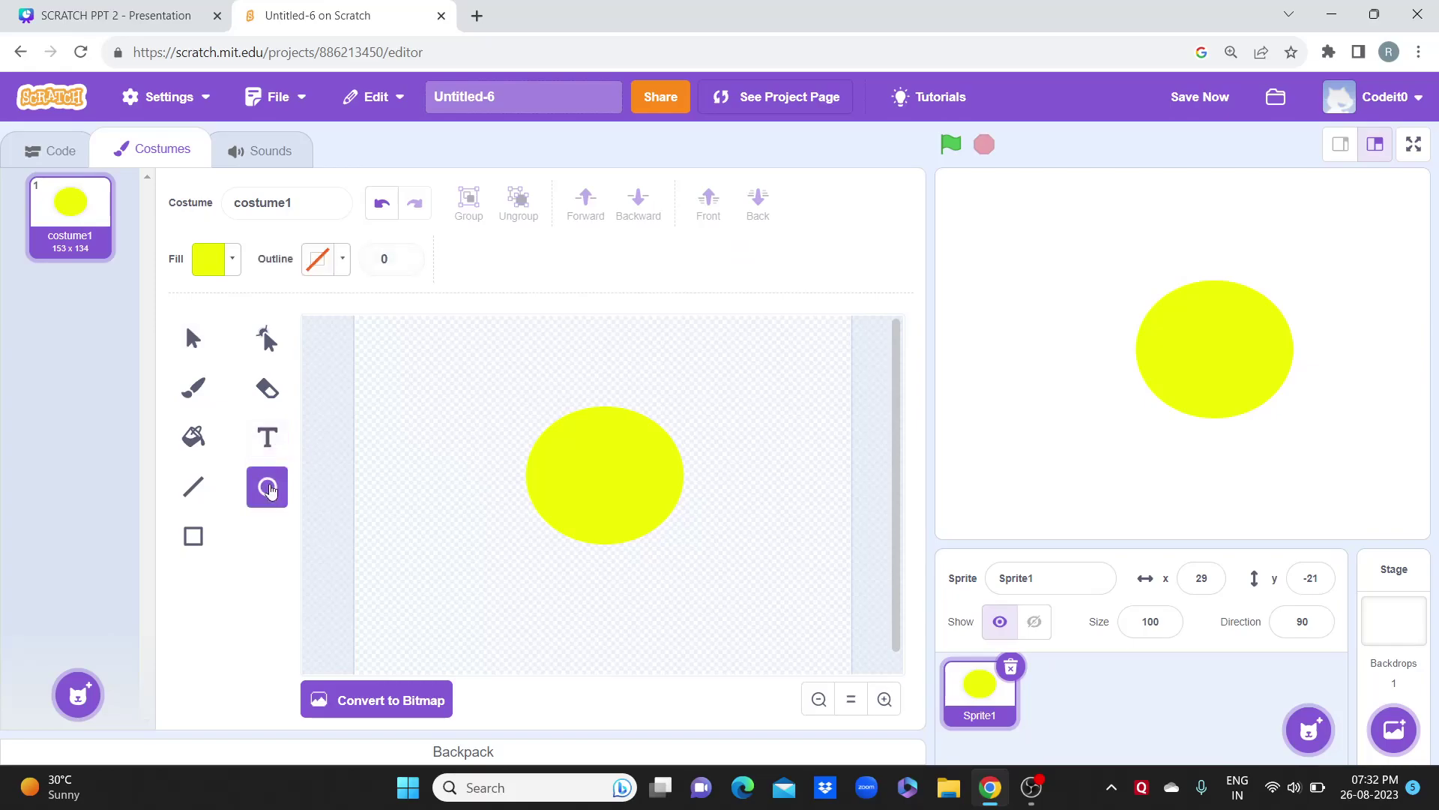
pyautogui.click(213, 263)
pyautogui.moveTo(270, 496); pyautogui.dragTo(117, 510)
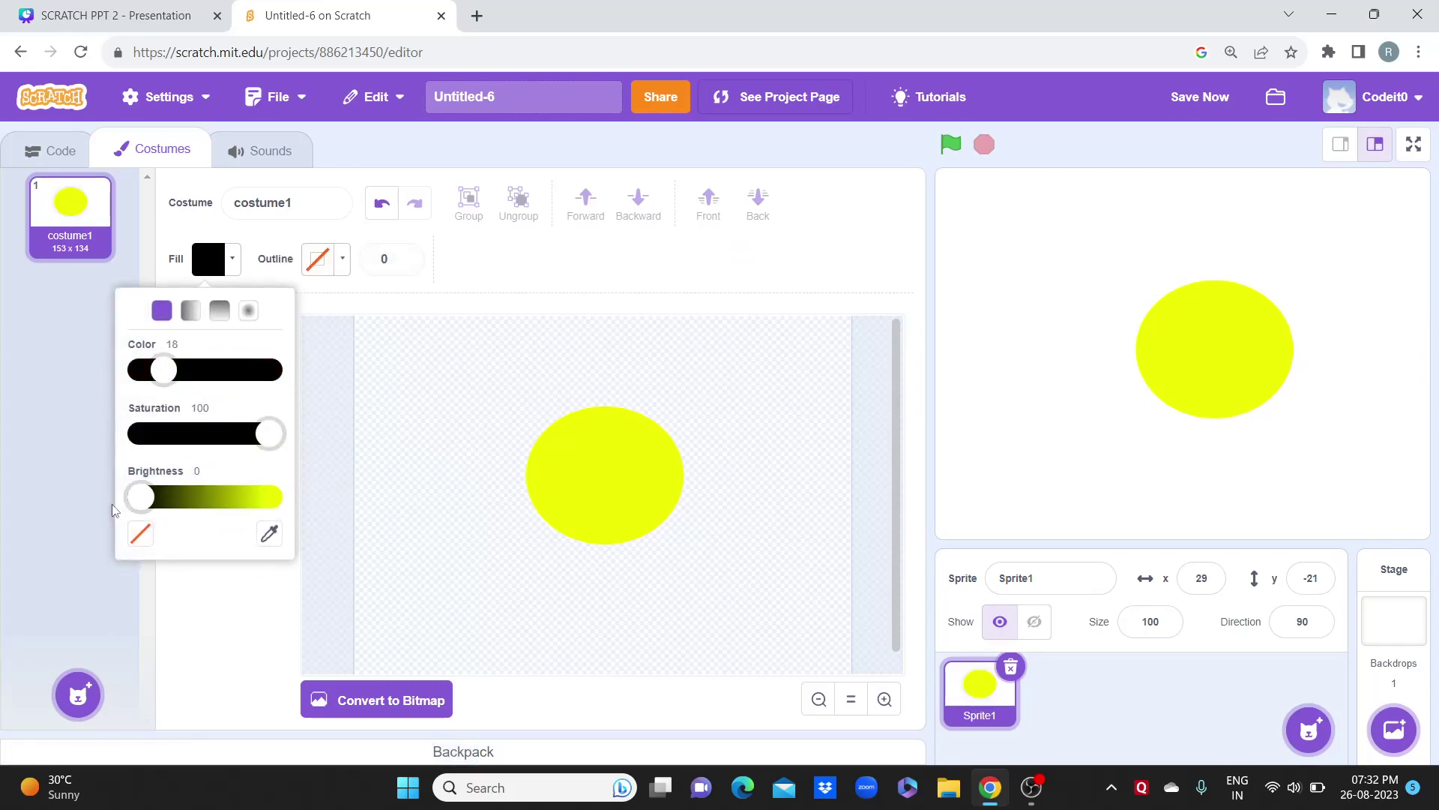
pyautogui.moveTo(553, 460)
pyautogui.mouseDown()
pyautogui.moveTo(575, 480)
pyautogui.moveTo(630, 460)
pyautogui.moveTo(646, 480)
pyautogui.mouseUp()
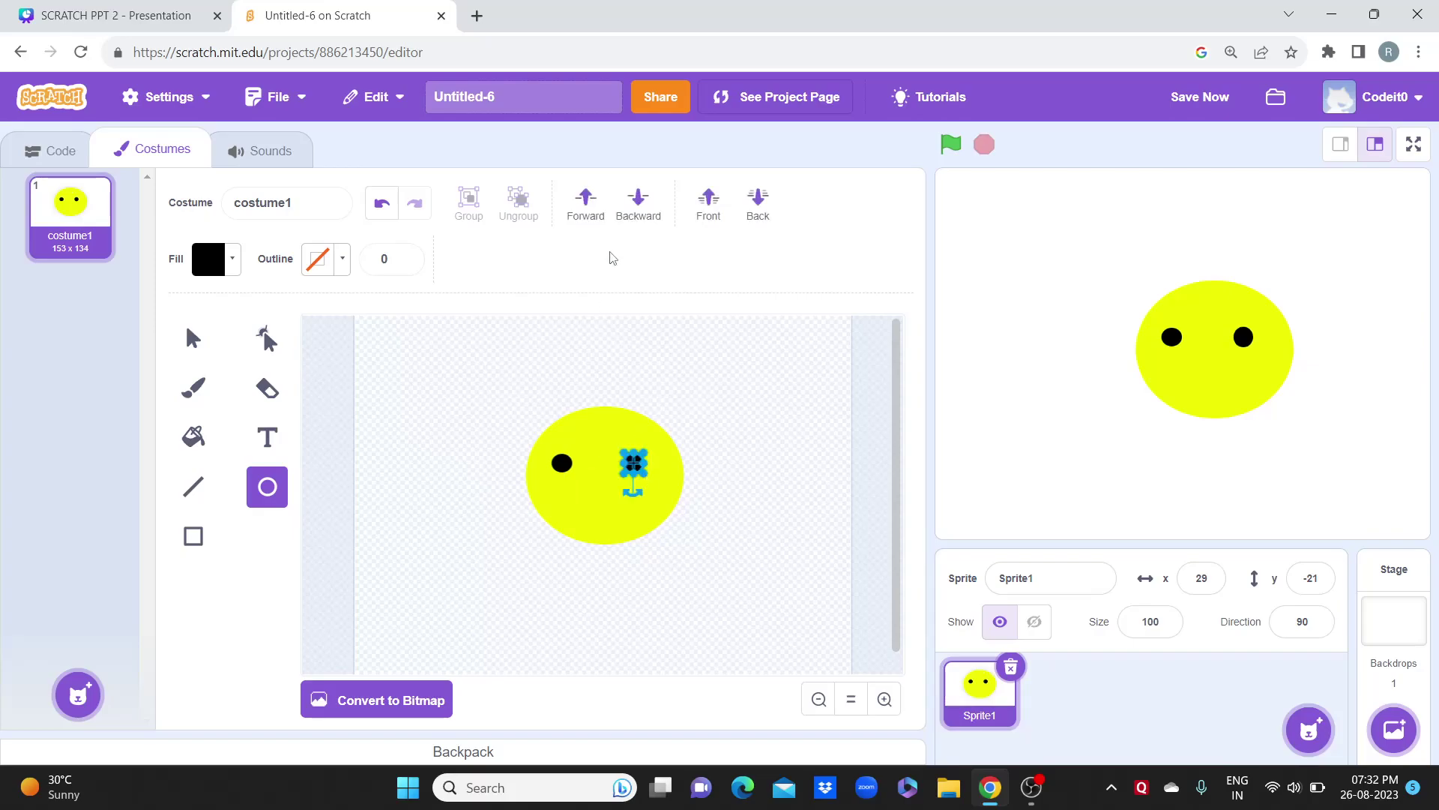
pyautogui.click(400, 466)
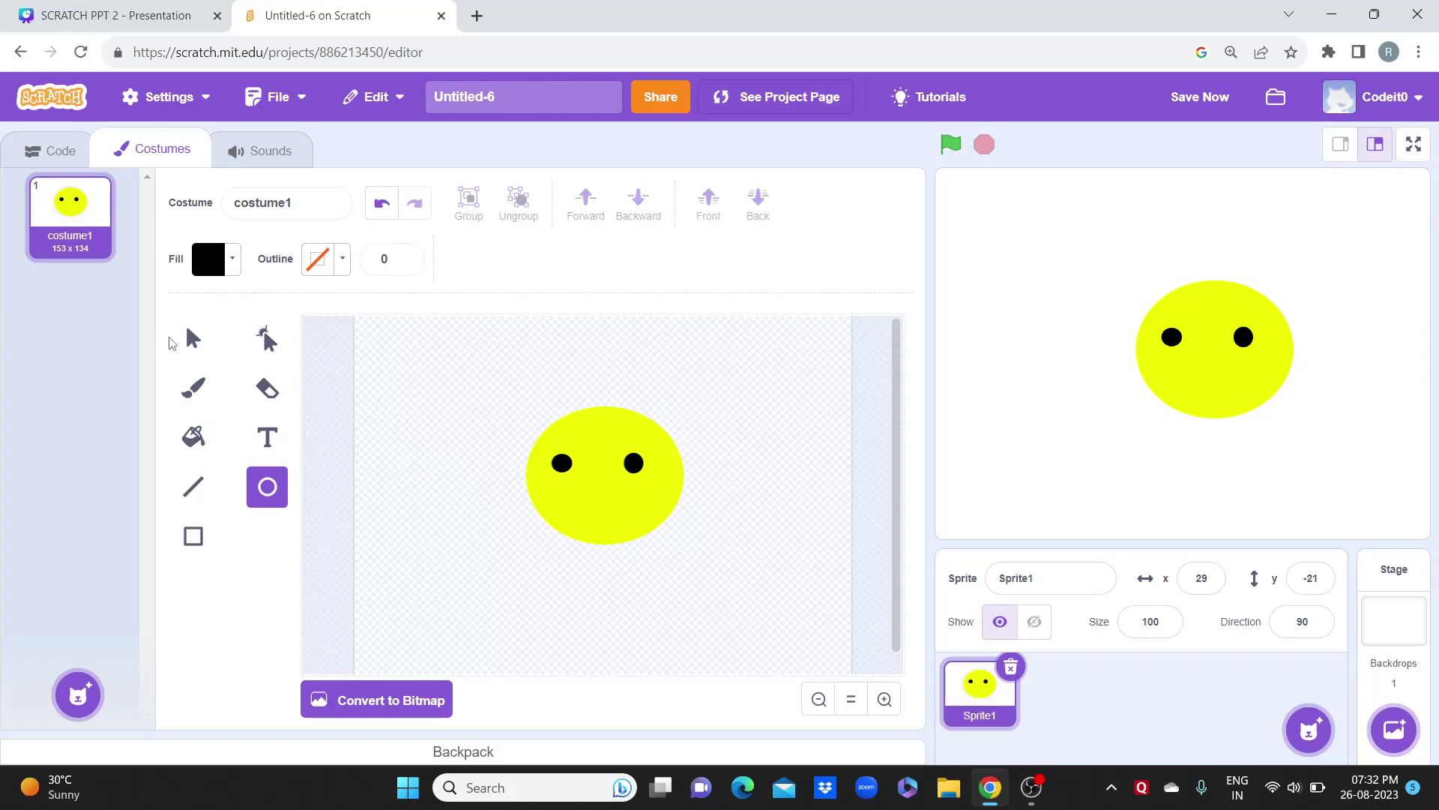
# Step: Move the face's left eye slightly inward and down, and deselect it
pyautogui.click(191, 344)
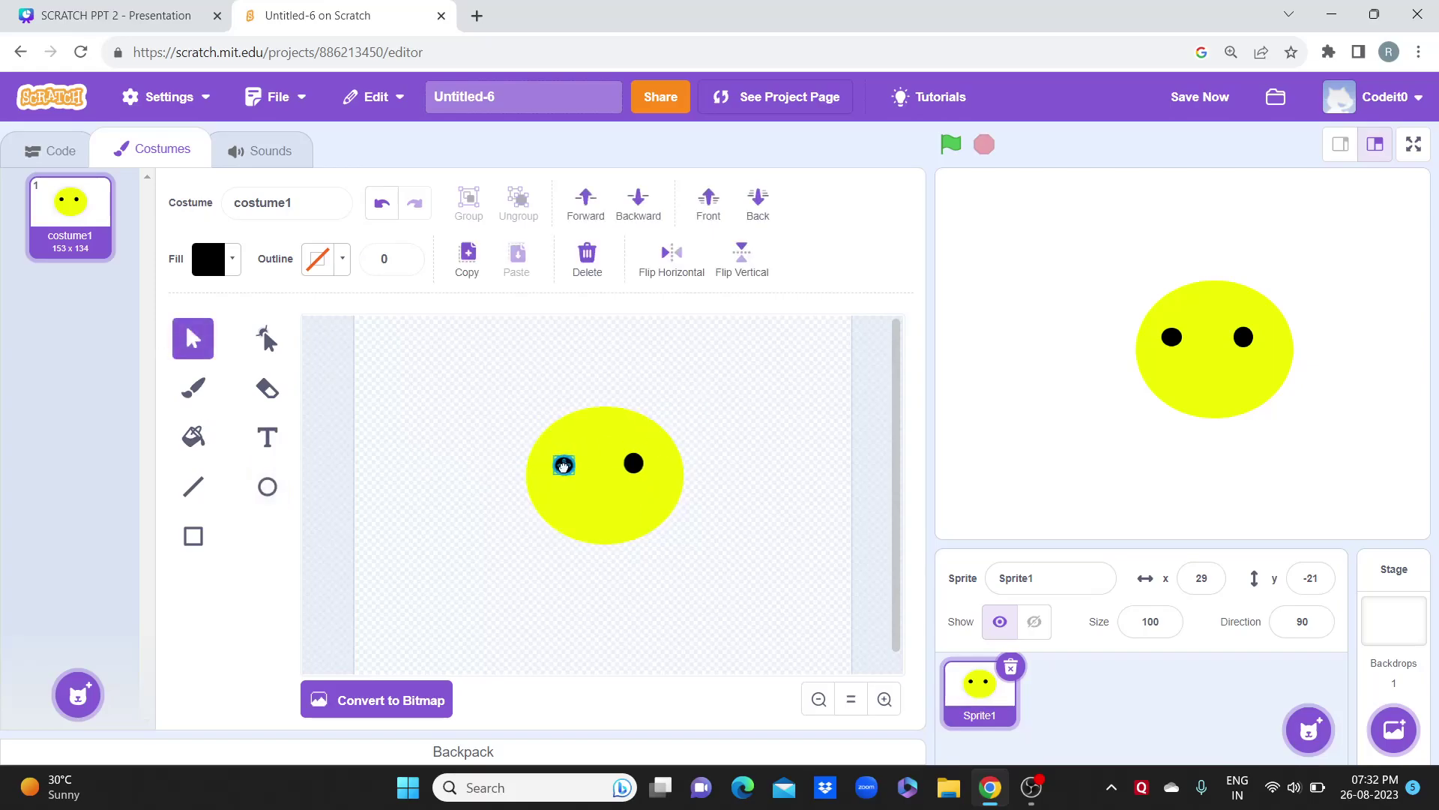
pyautogui.moveTo(564, 469); pyautogui.dragTo(569, 472)
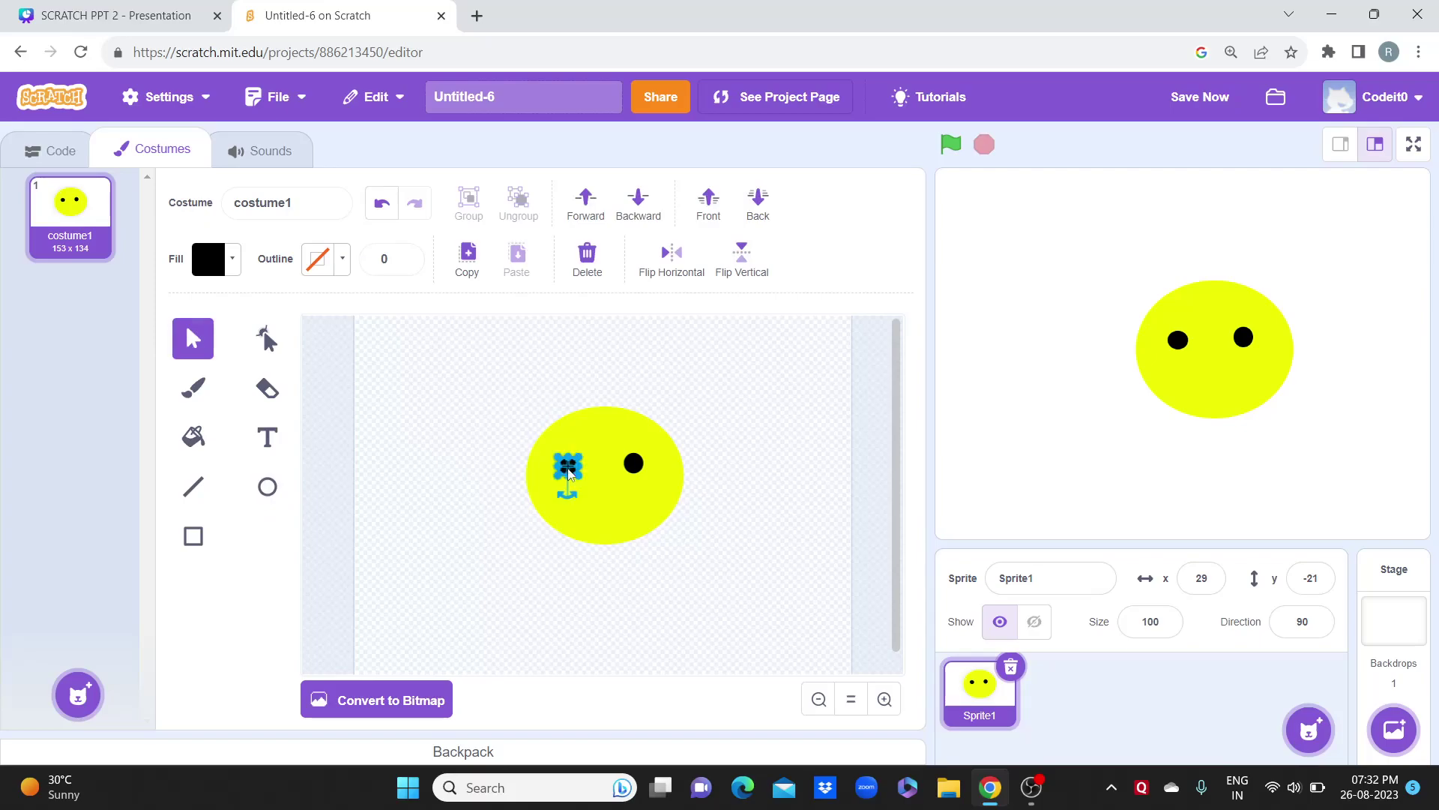
pyautogui.click(733, 367)
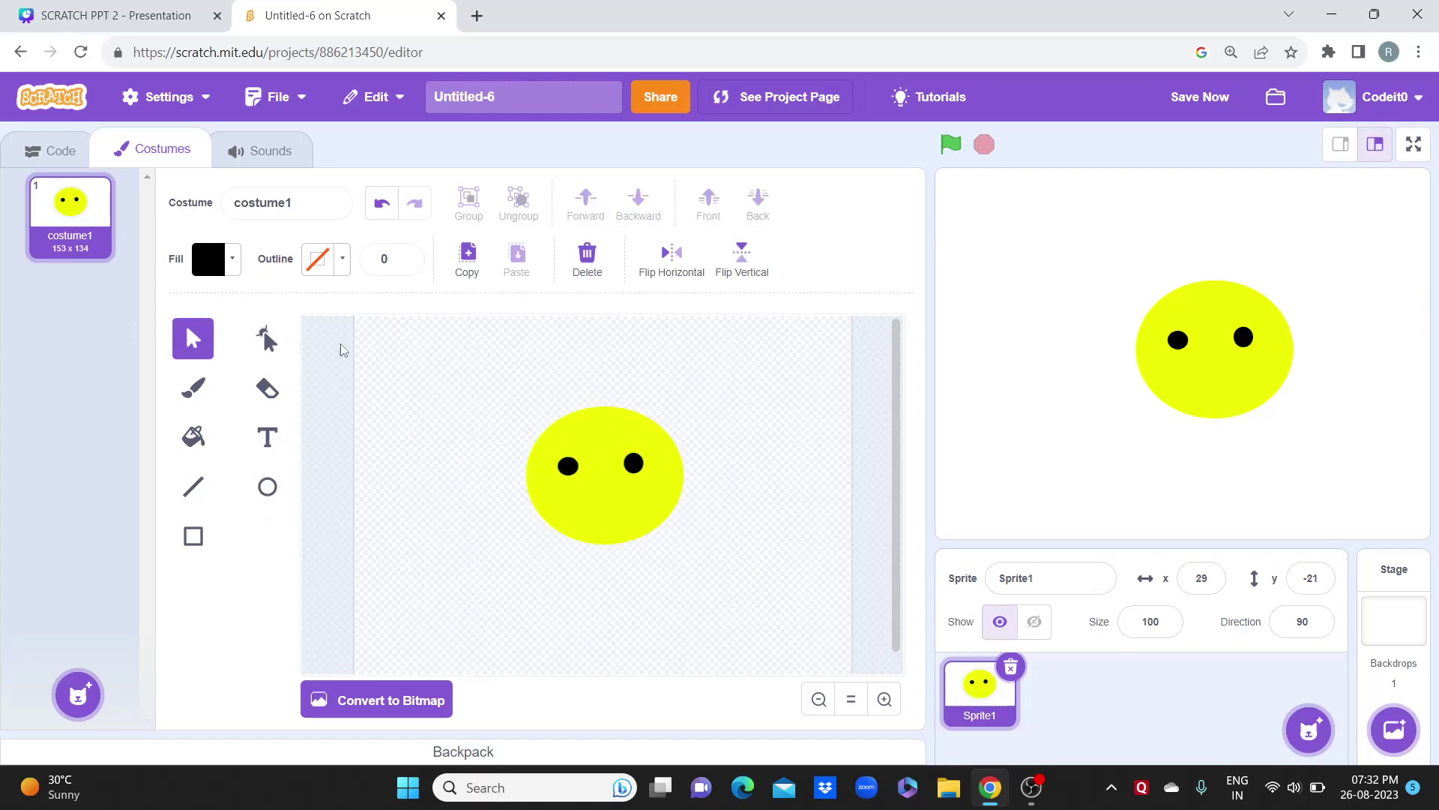
# Step: Set the fill to white with saturation 0 and brightness 100, and draw a small white circle inside each black eye
pyautogui.click(271, 492)
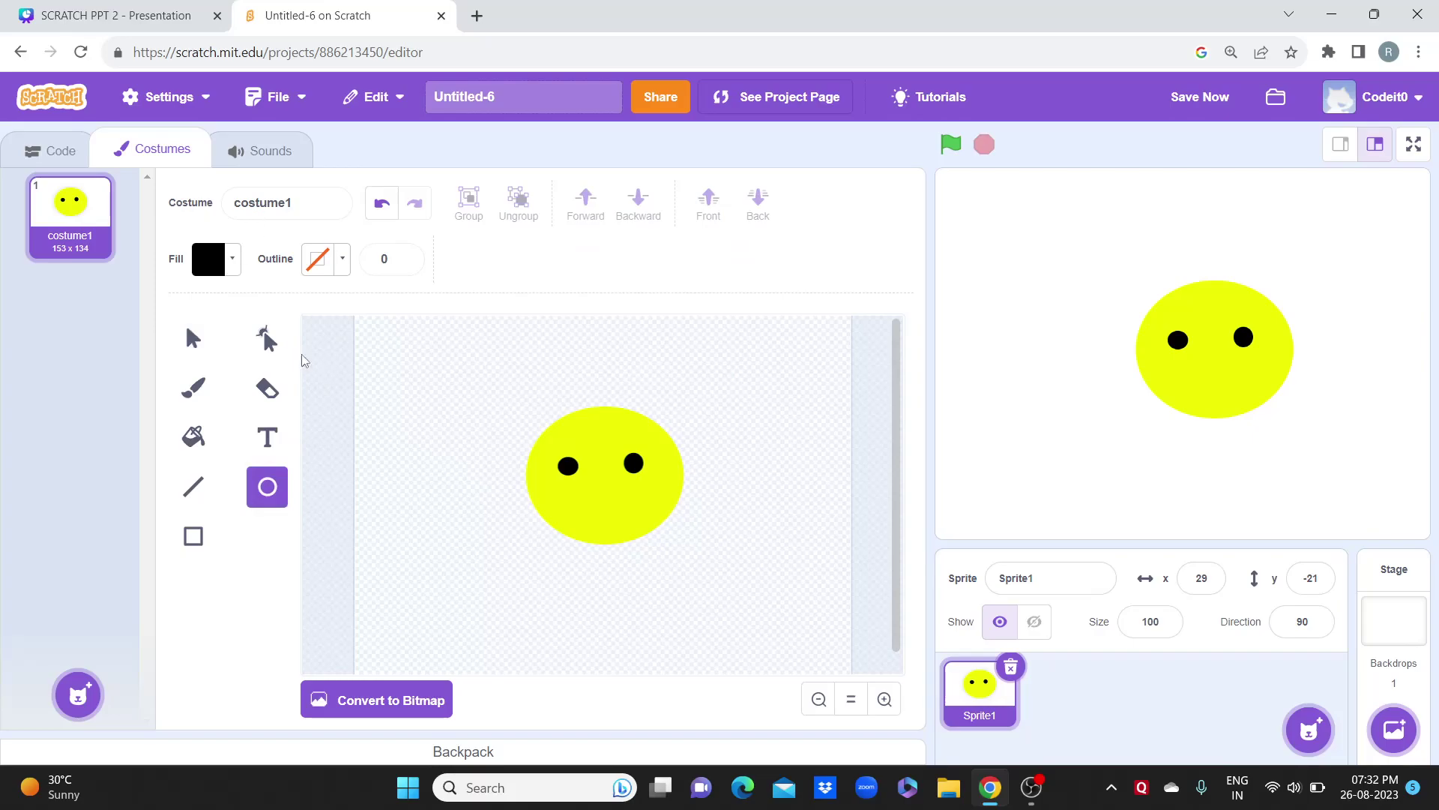
pyautogui.click(232, 267)
pyautogui.moveTo(255, 435); pyautogui.dragTo(103, 433)
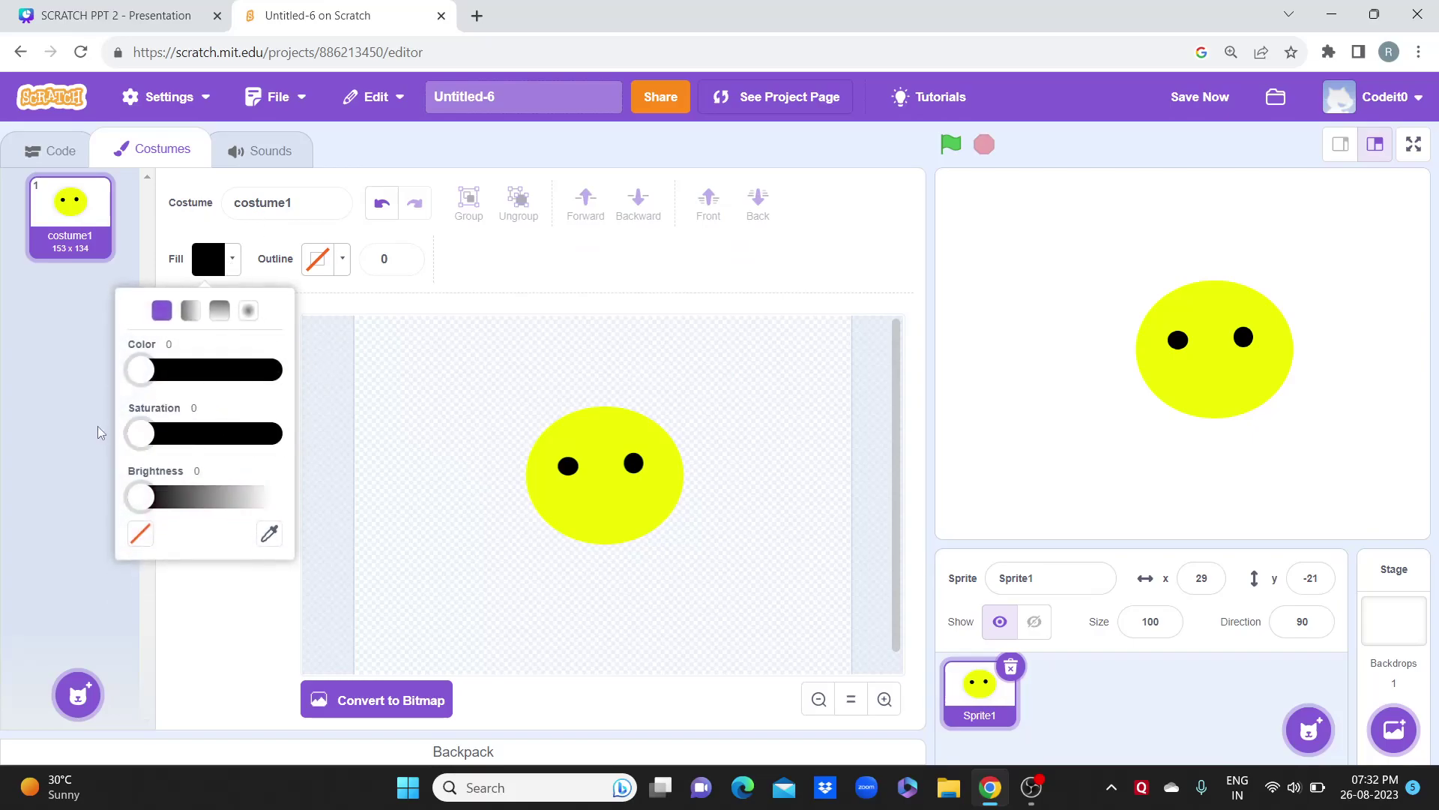
pyautogui.moveTo(141, 498); pyautogui.dragTo(293, 501)
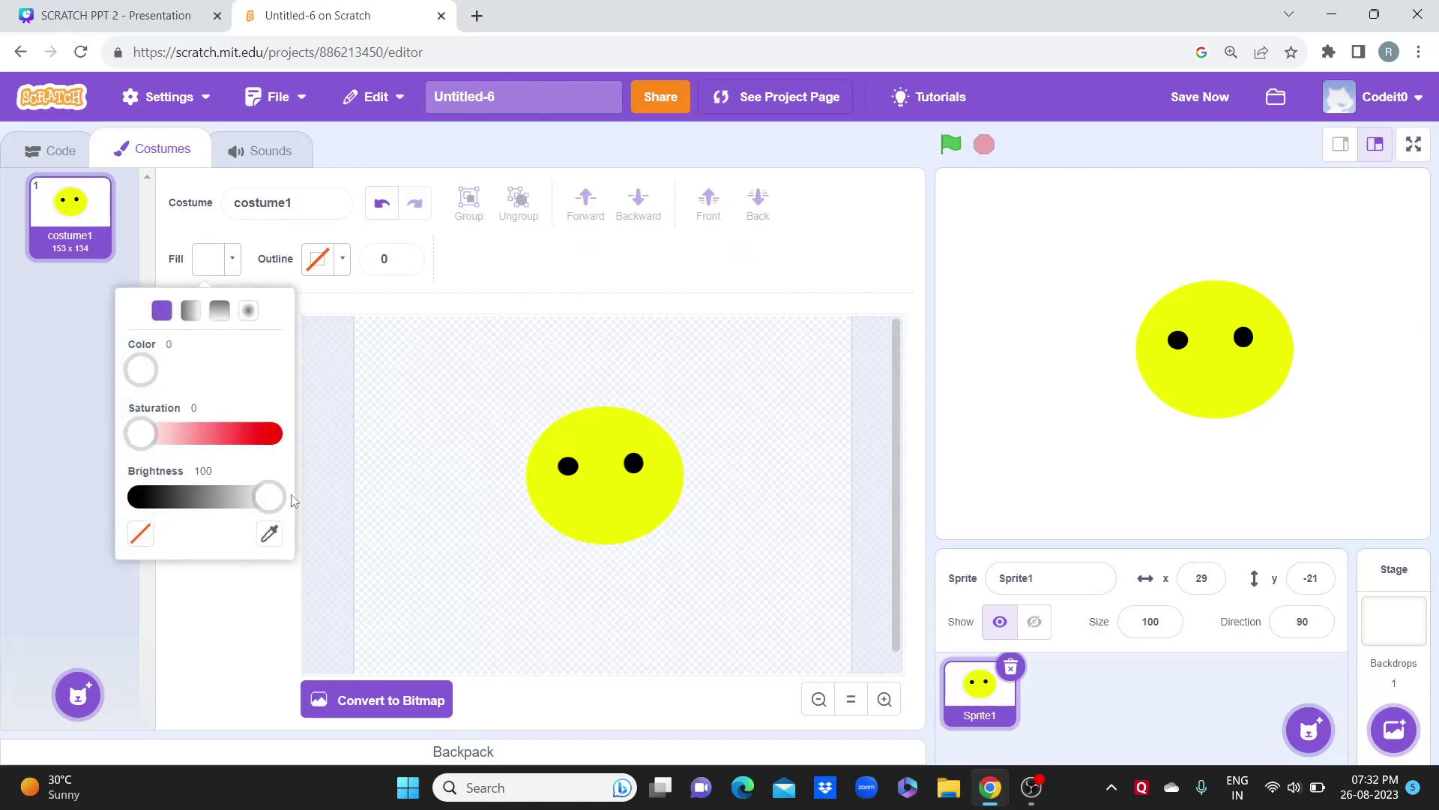
pyautogui.click(568, 468)
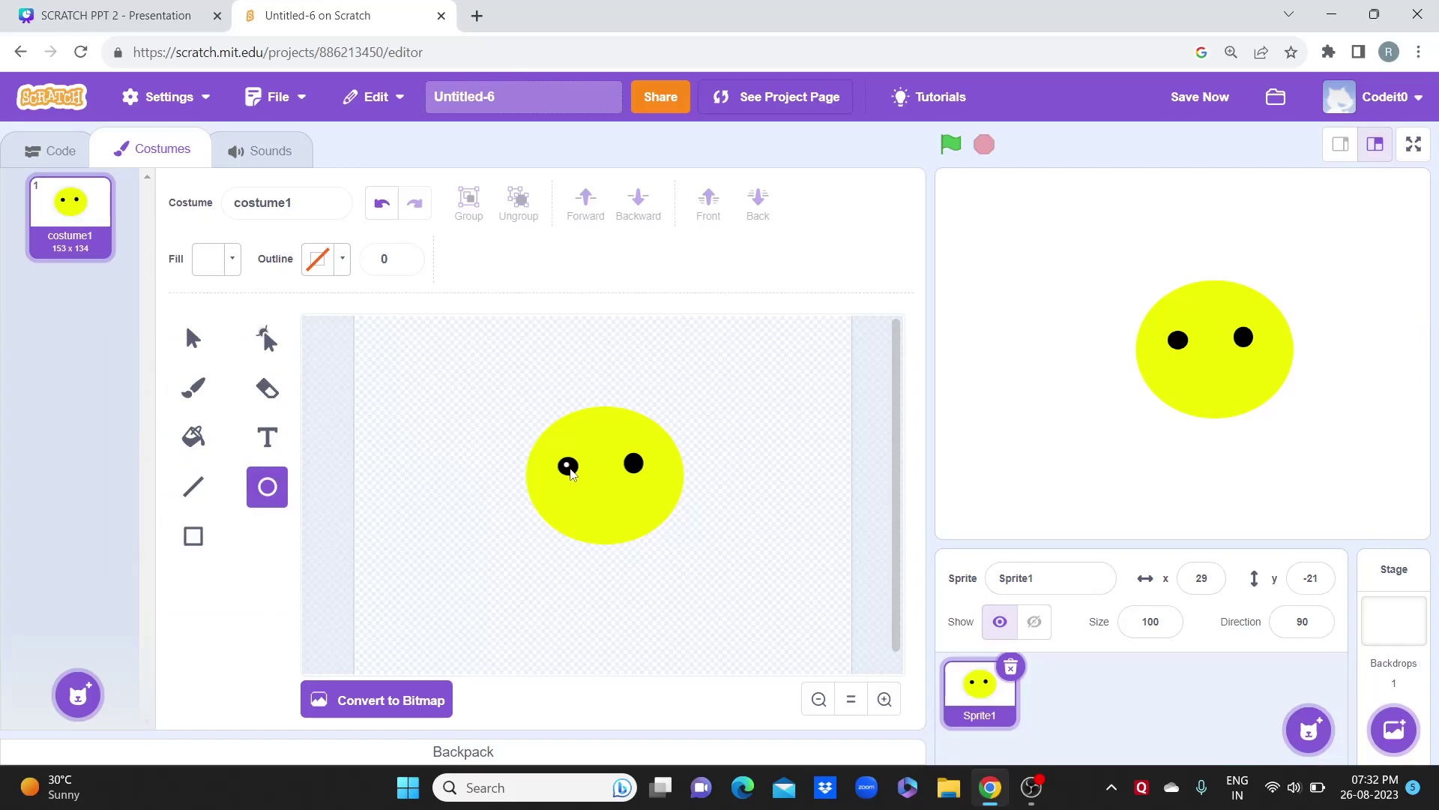
pyautogui.moveTo(572, 475); pyautogui.dragTo(573, 475)
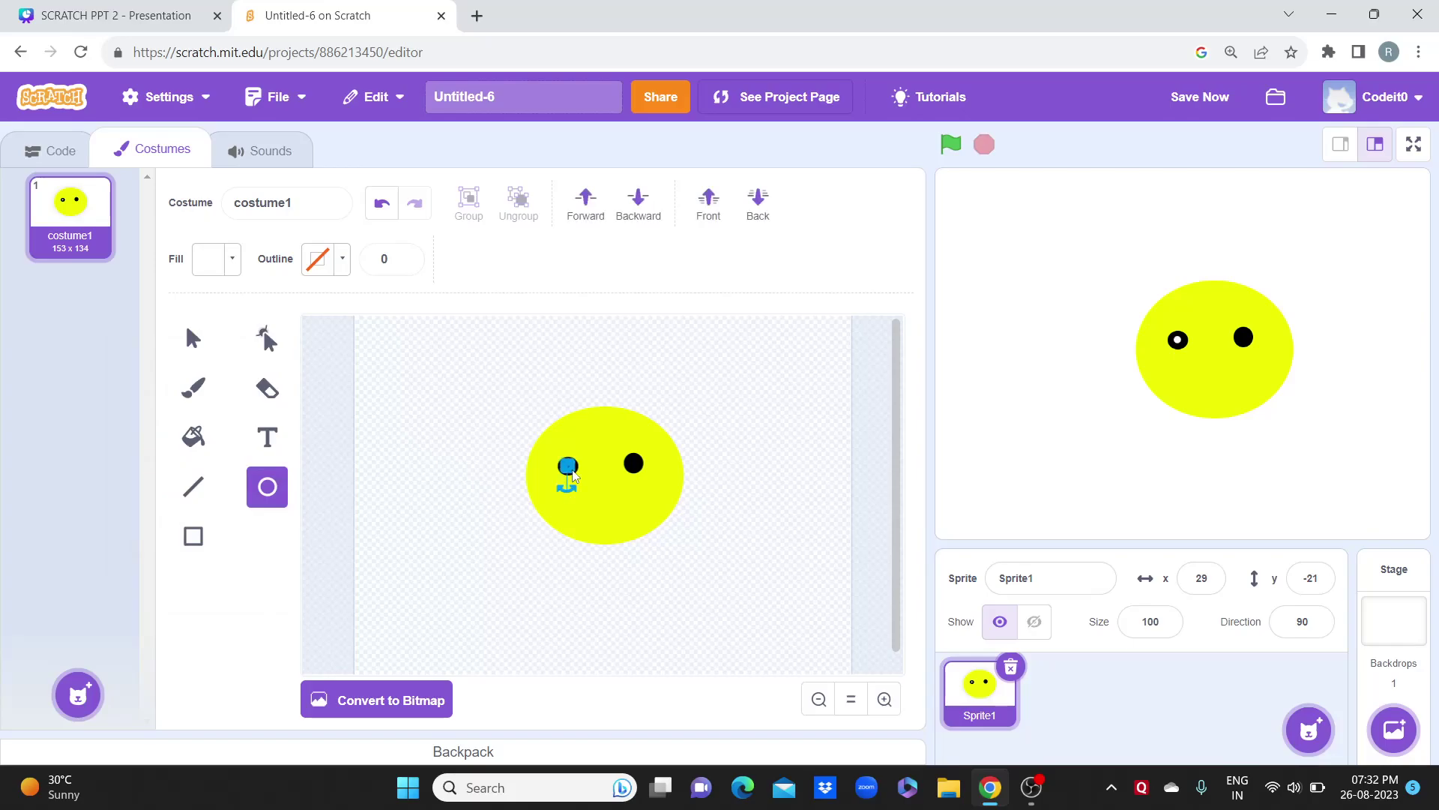
pyautogui.click(635, 466)
pyautogui.moveTo(643, 476); pyautogui.dragTo(642, 473)
pyautogui.press('Escape')
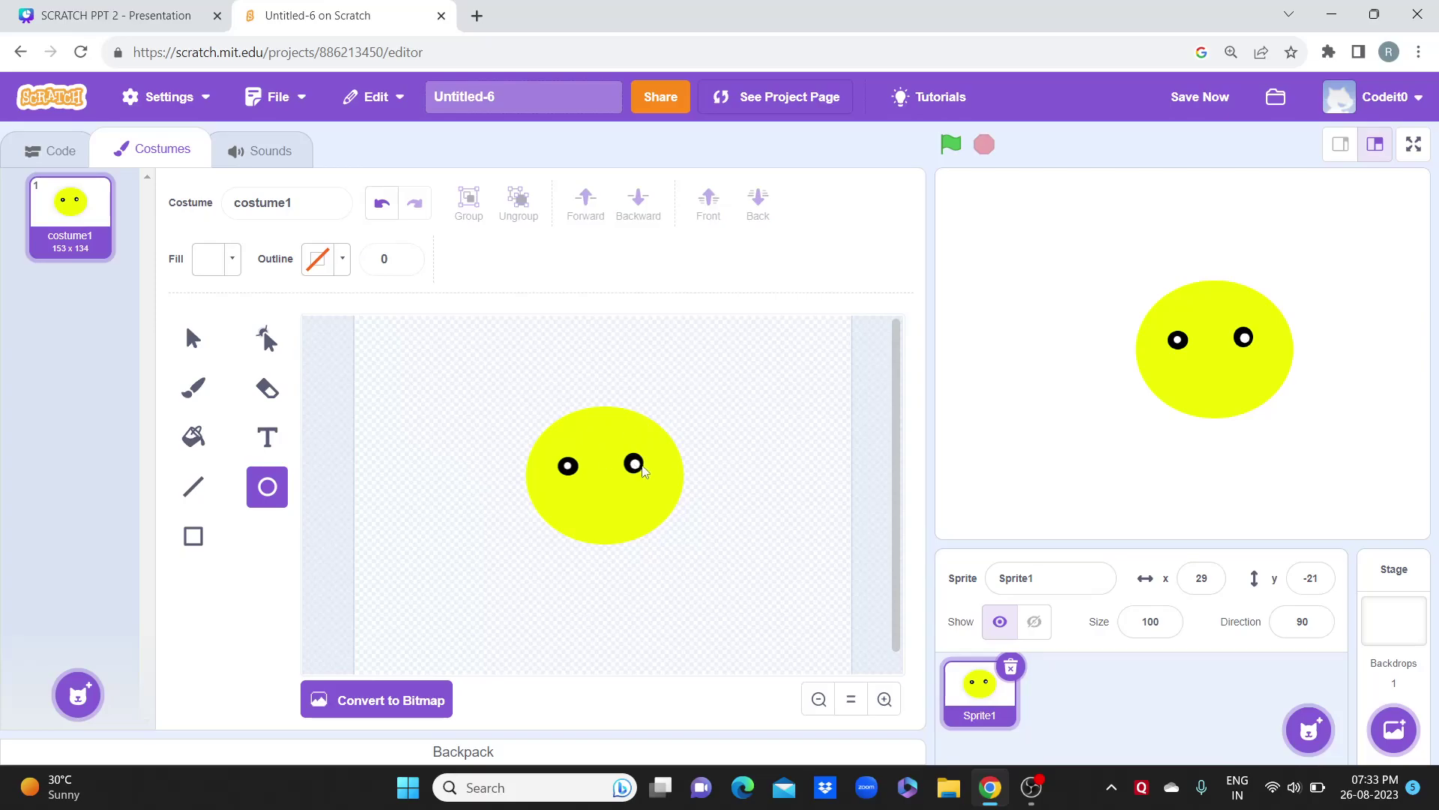
# Step: Delete the white circle from the face's left eye and stretch that black eye slightly downward to make it rounder
pyautogui.click(193, 338)
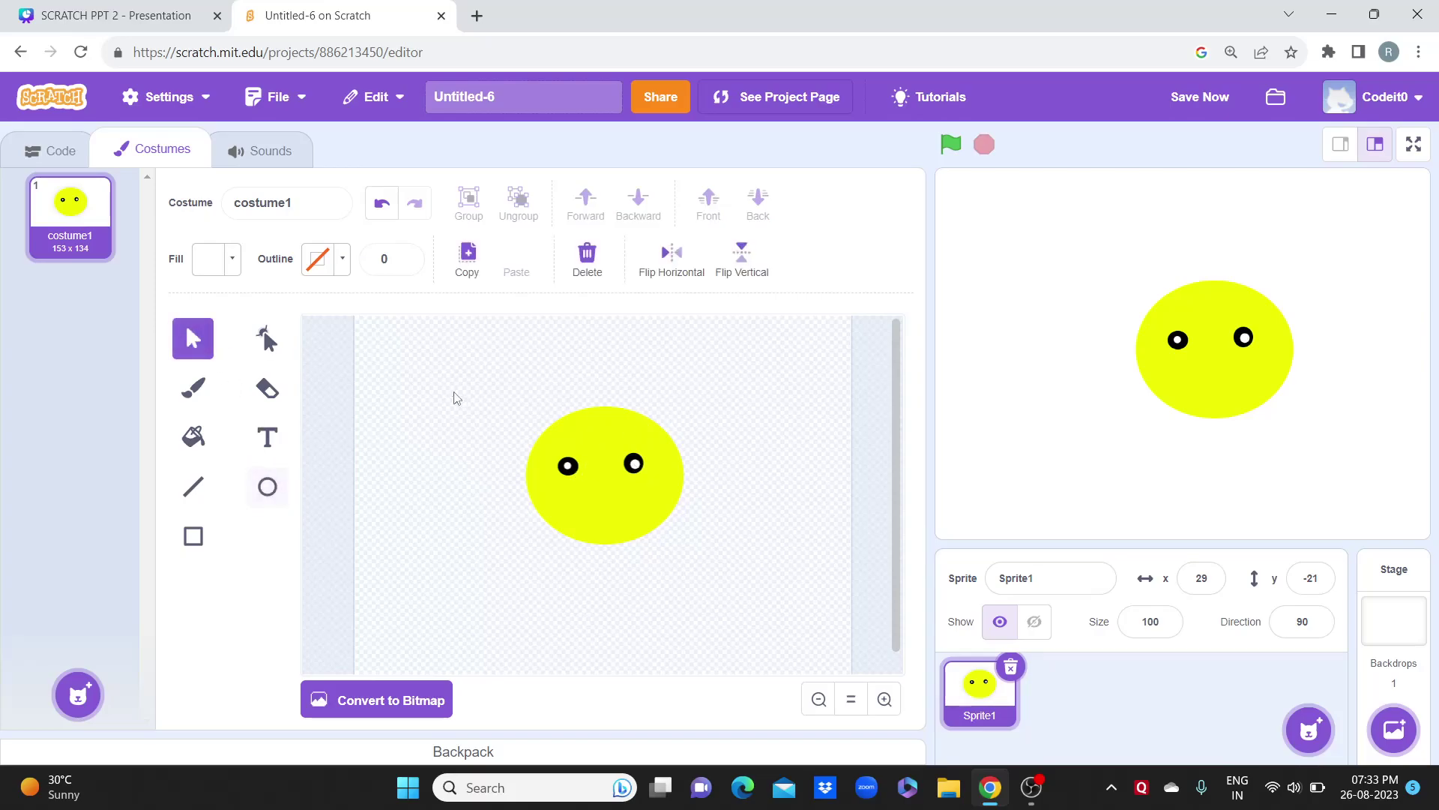
pyautogui.click(567, 467)
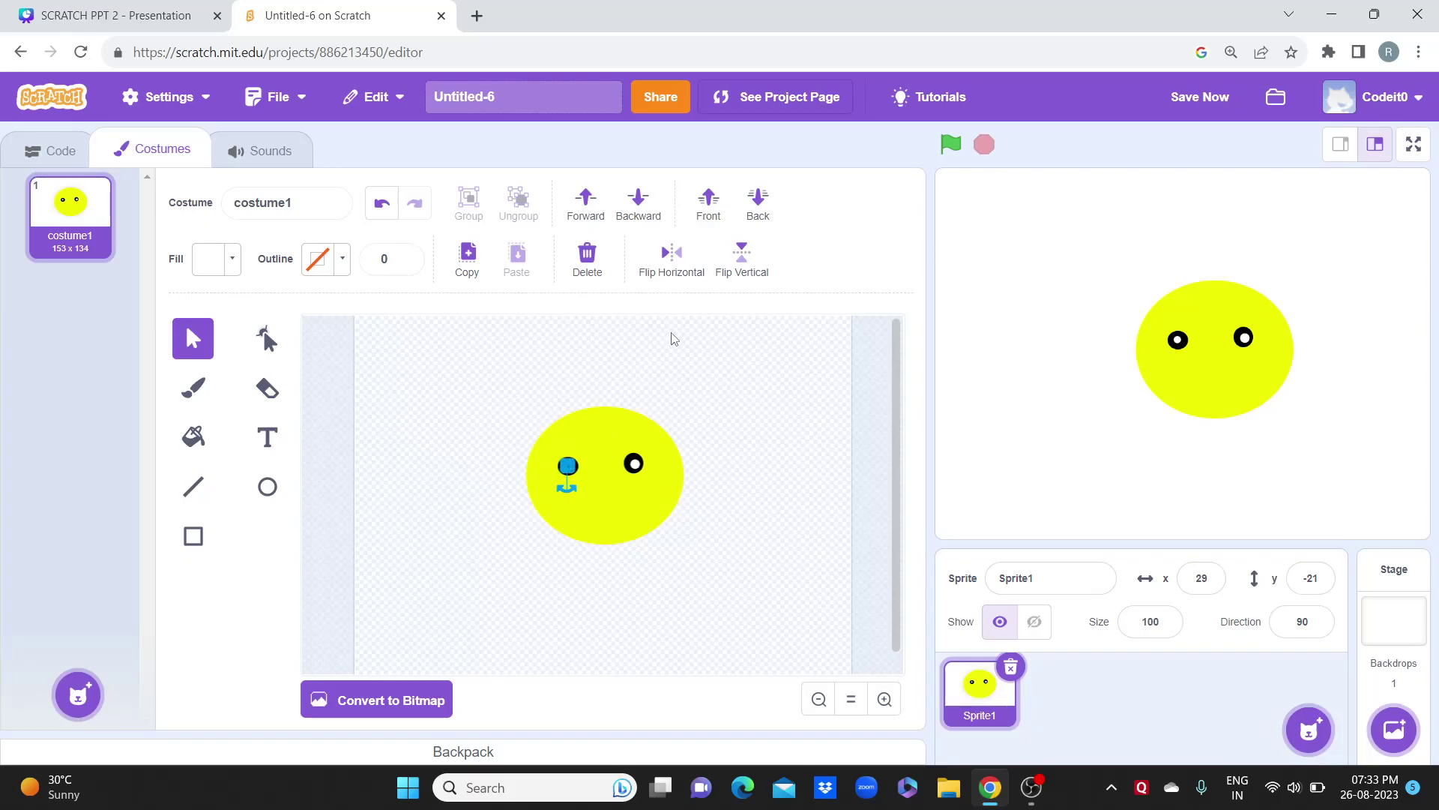
pyautogui.click(592, 257)
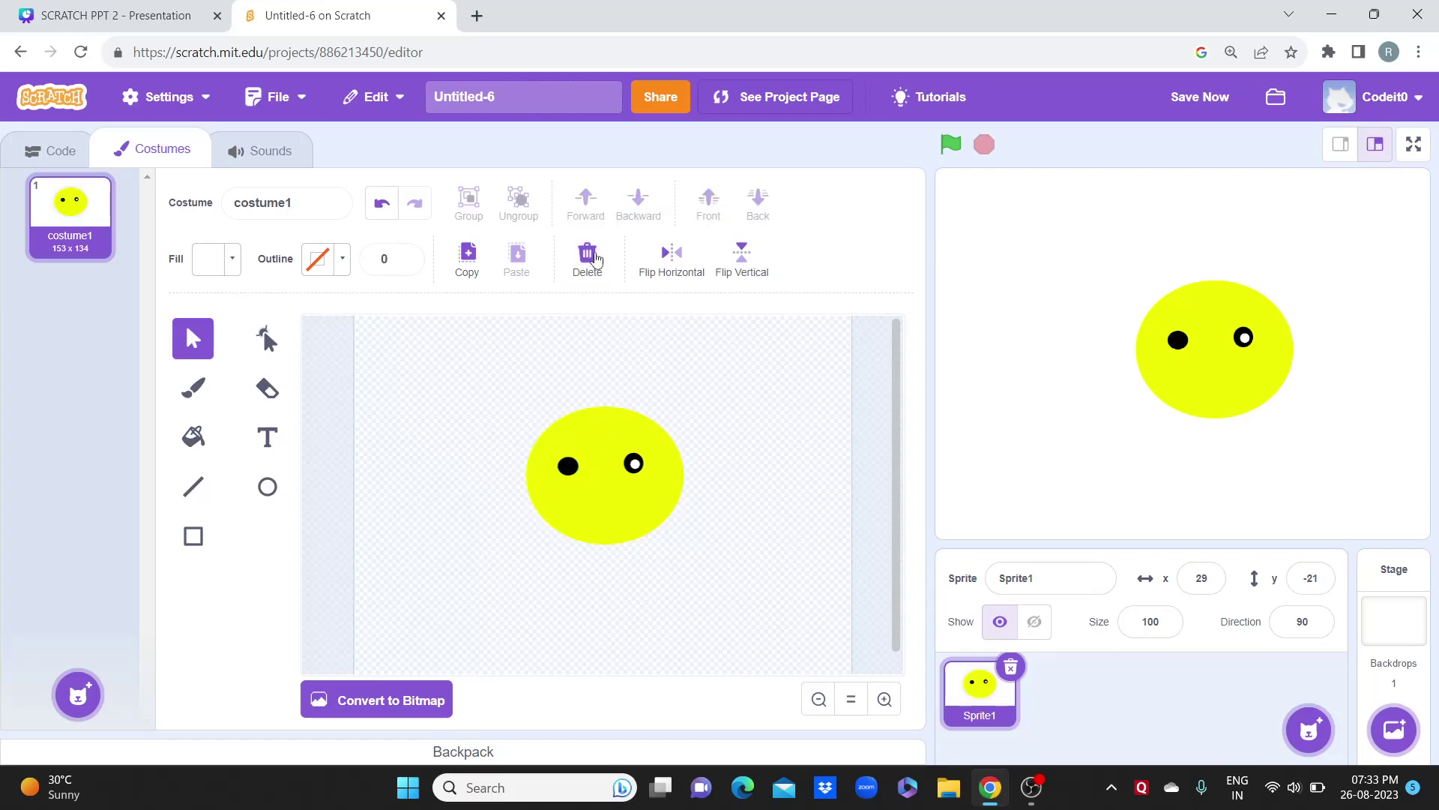
pyautogui.click(568, 466)
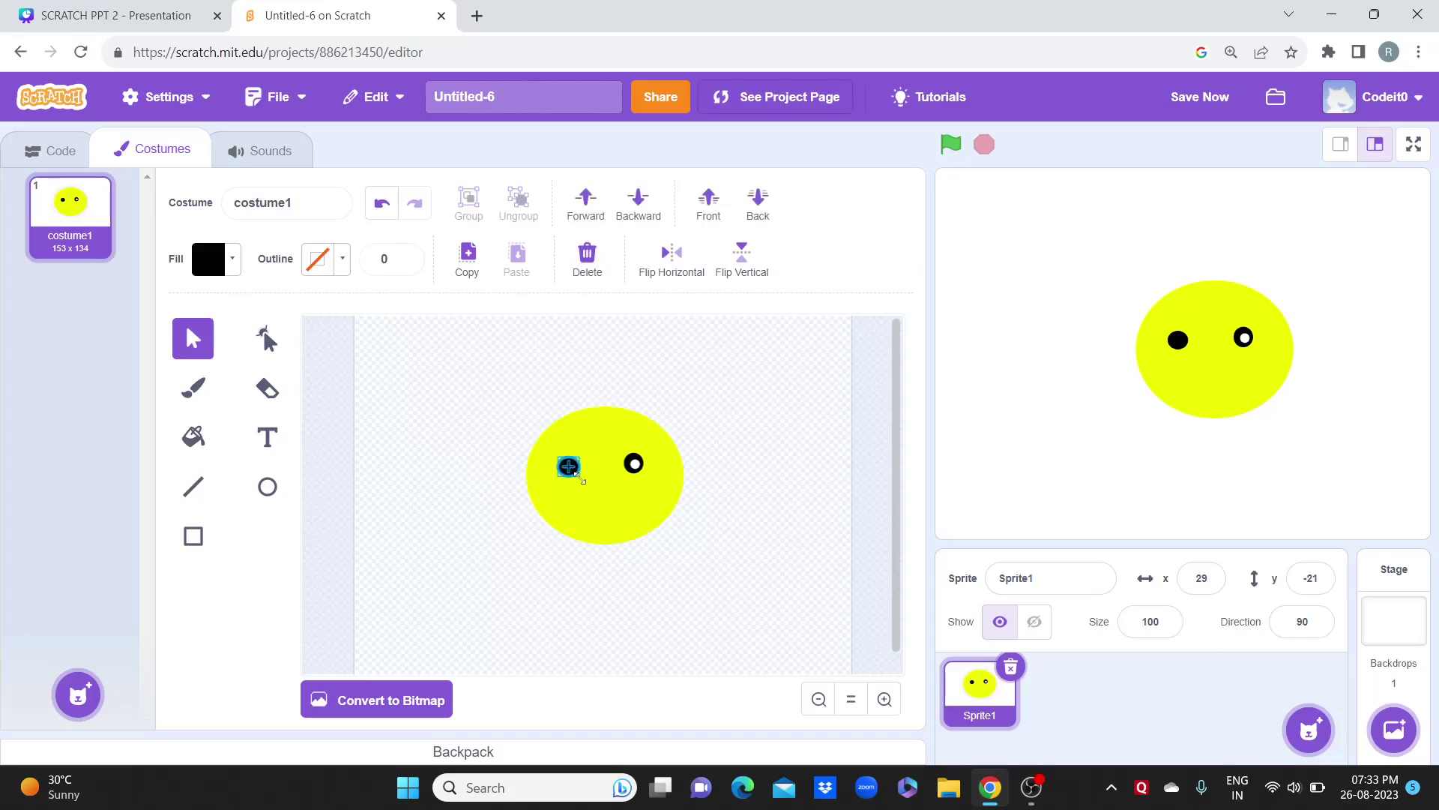
pyautogui.moveTo(575, 473); pyautogui.dragTo(571, 476)
pyautogui.click(574, 397)
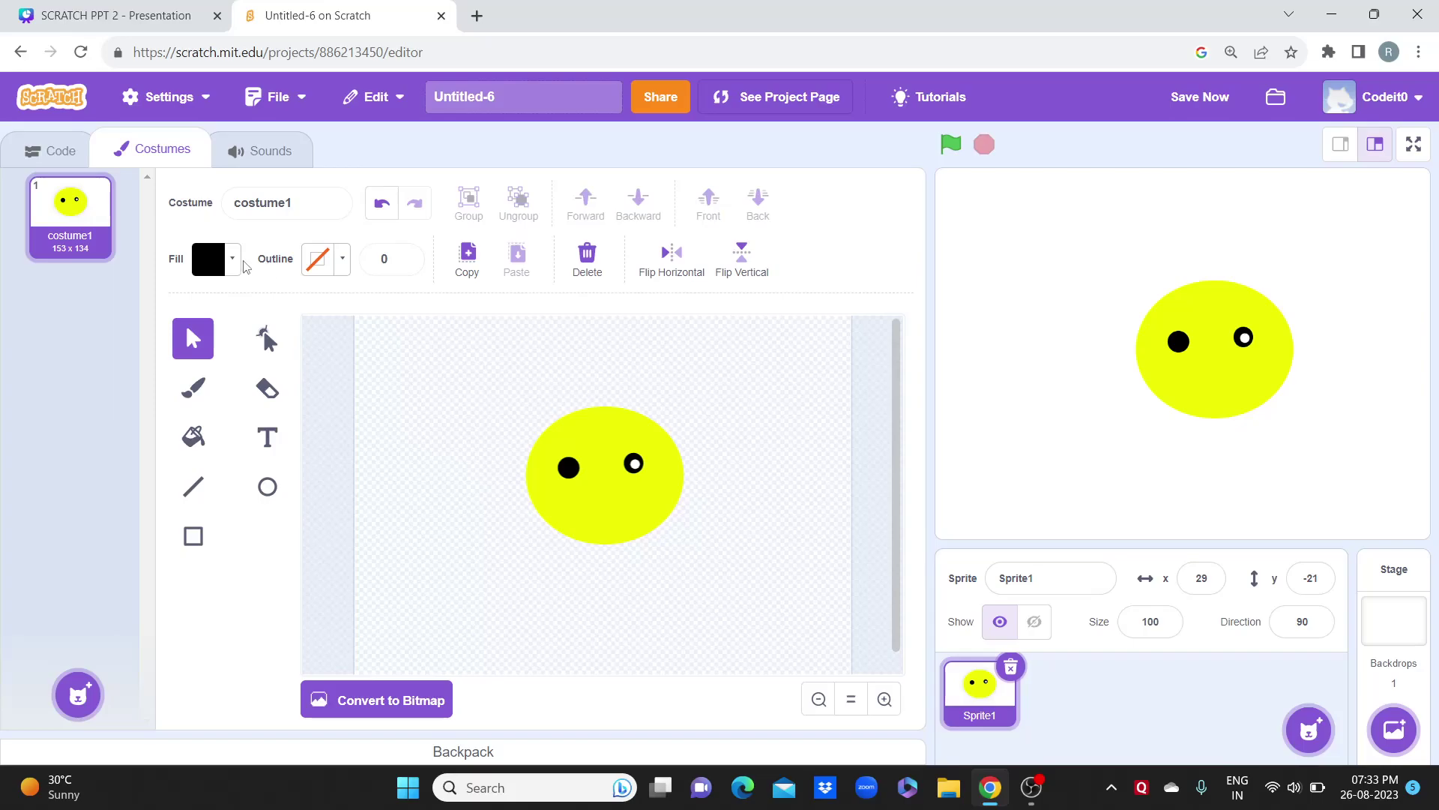
# Step: Draw a new small white circle, filled with saturation 0 and brightness 100, in the face's left eye and adjust its position
pyautogui.click(268, 487)
pyautogui.click(210, 262)
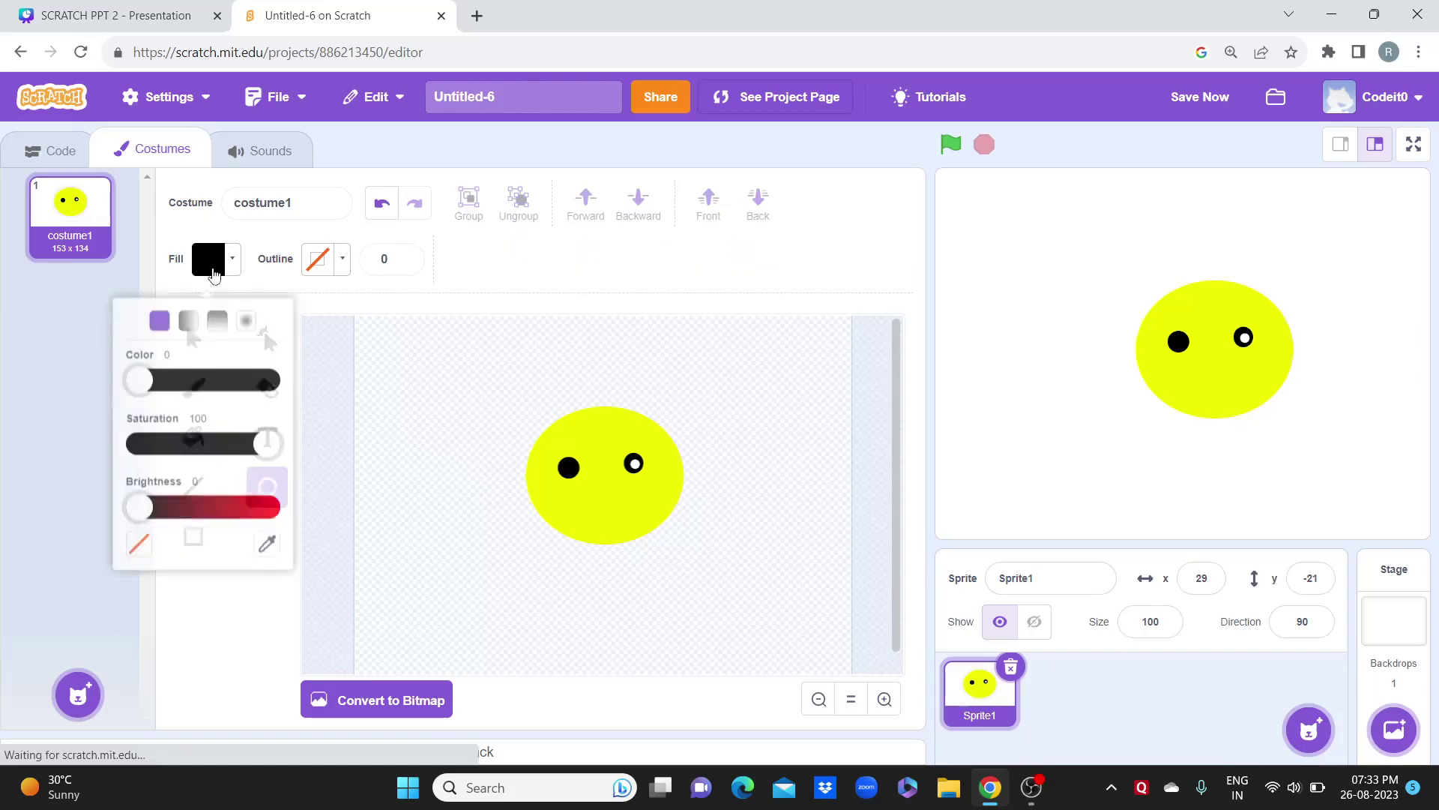
pyautogui.moveTo(146, 498); pyautogui.dragTo(313, 533)
pyautogui.moveTo(271, 442); pyautogui.dragTo(67, 438)
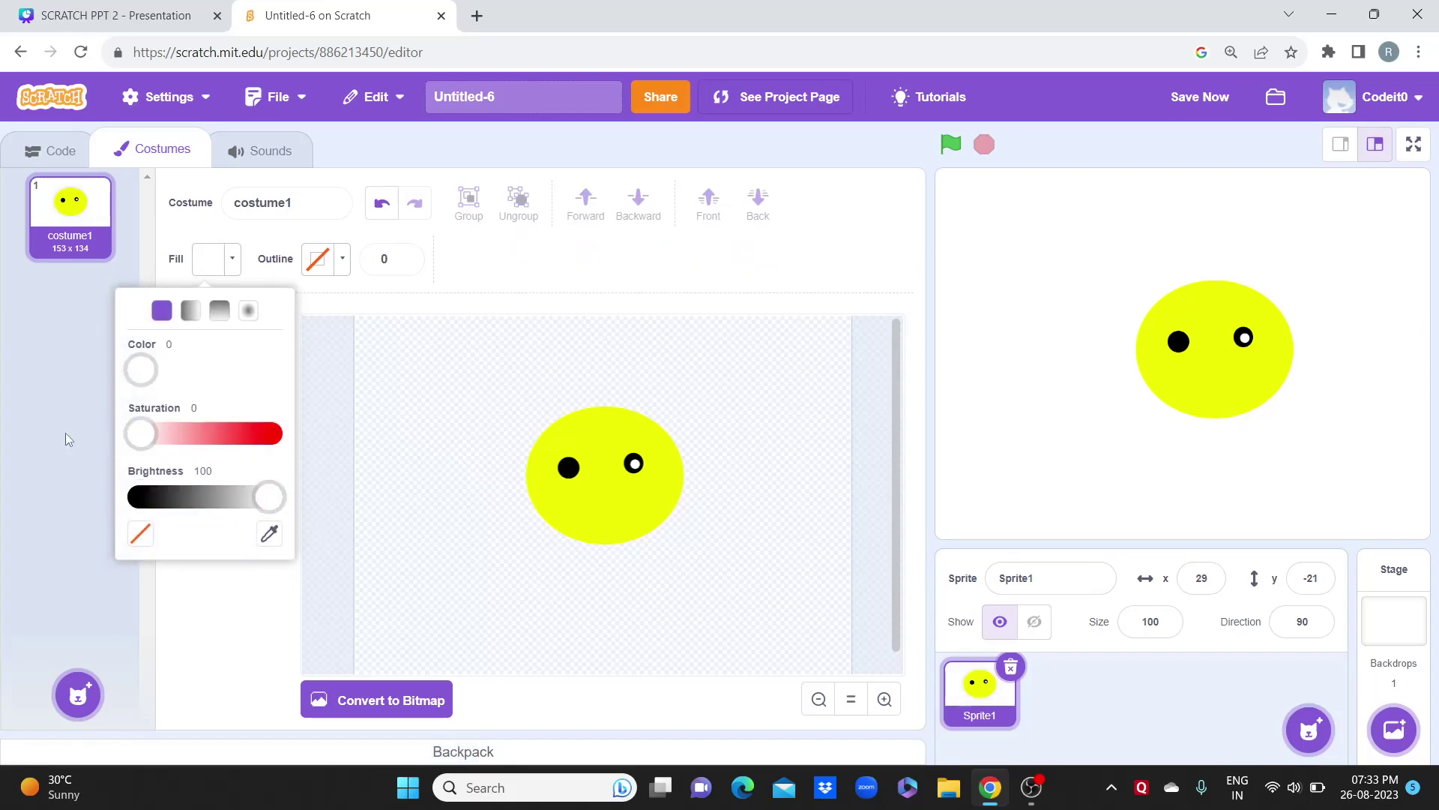
pyautogui.click(567, 470)
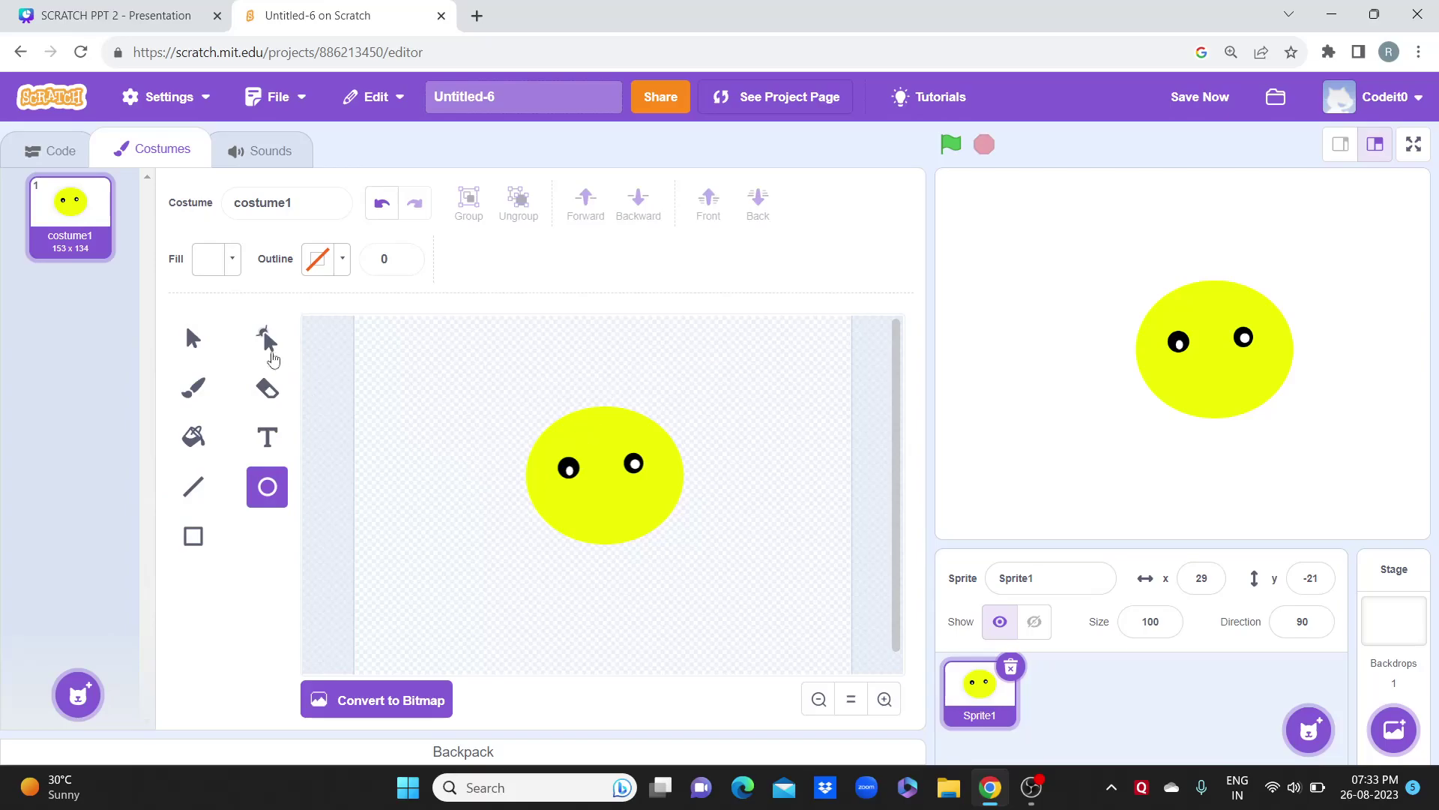
pyautogui.click(193, 338)
pyautogui.click(569, 470)
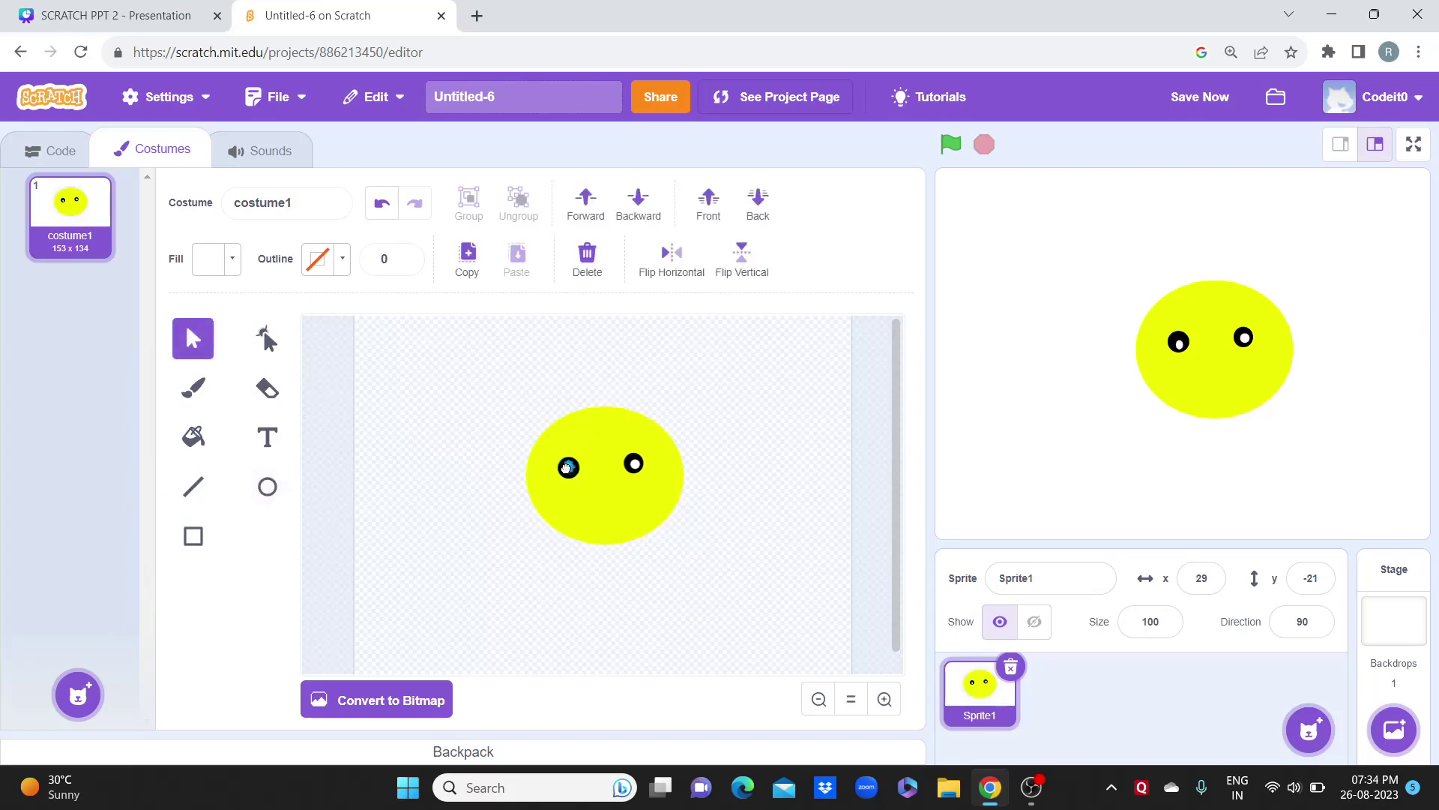
pyautogui.click(735, 405)
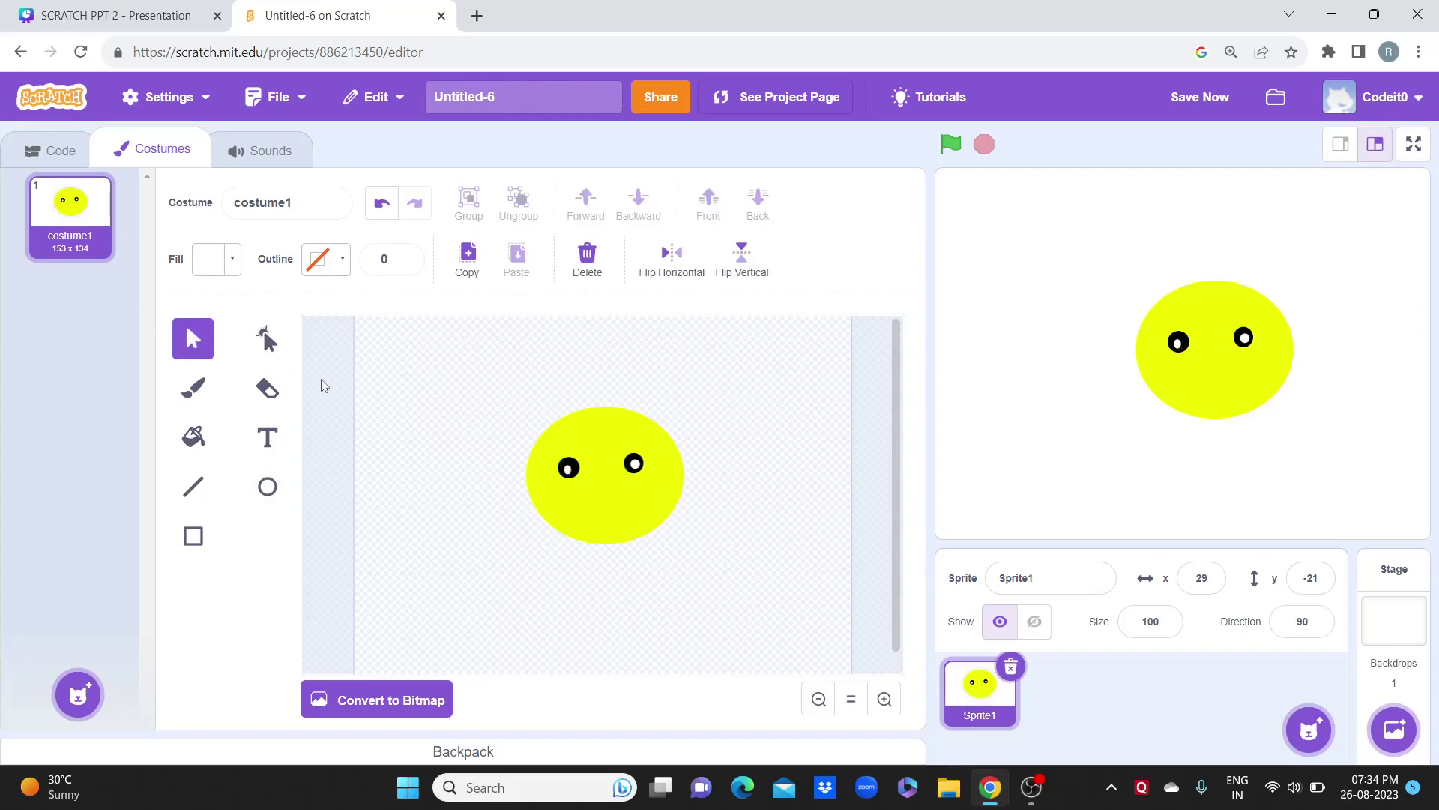
# Step: Try a straight black line of width 1 as the face's mouth, and undo it
pyautogui.click(268, 486)
pyautogui.click(193, 486)
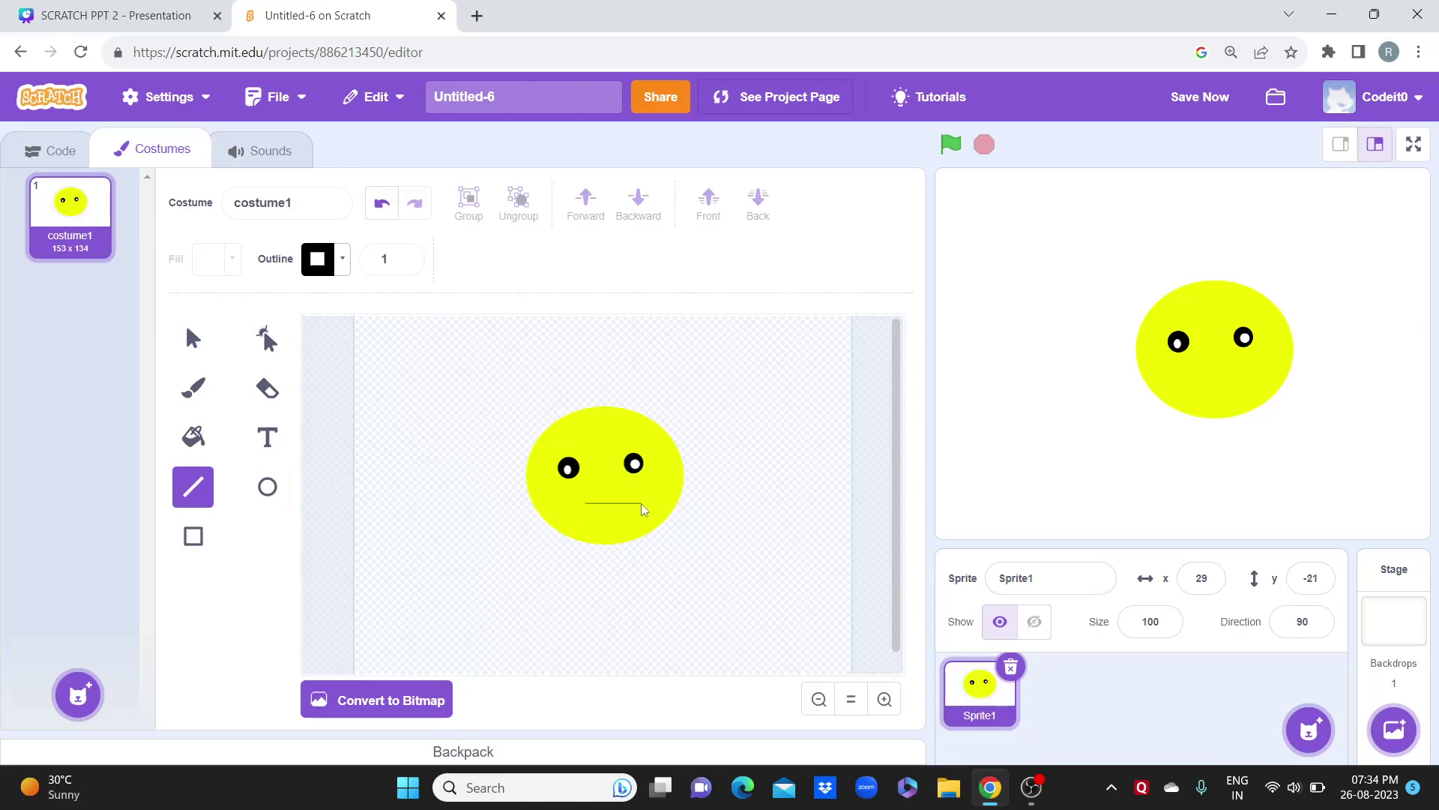
pyautogui.moveTo(639, 509); pyautogui.dragTo(642, 501)
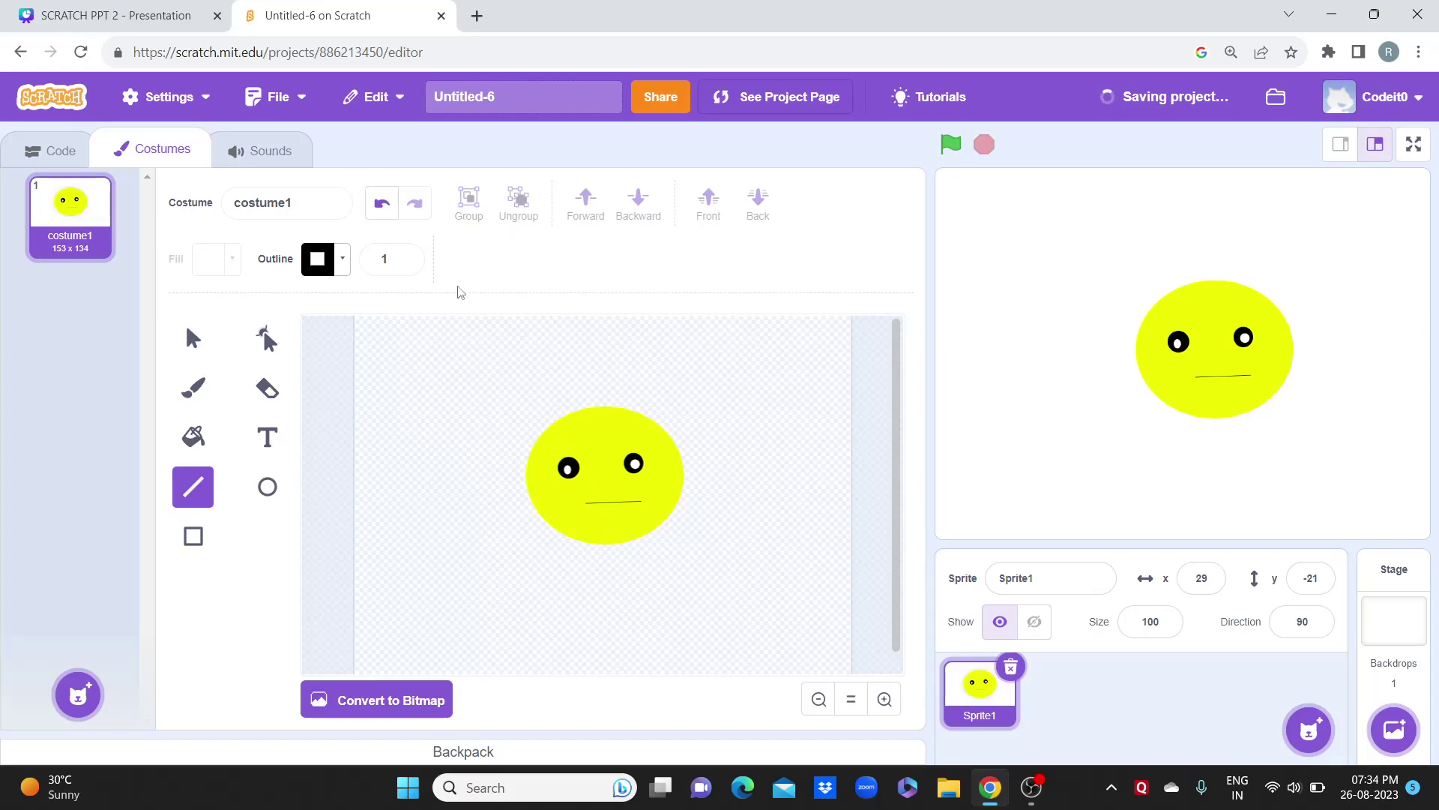
pyautogui.click(381, 209)
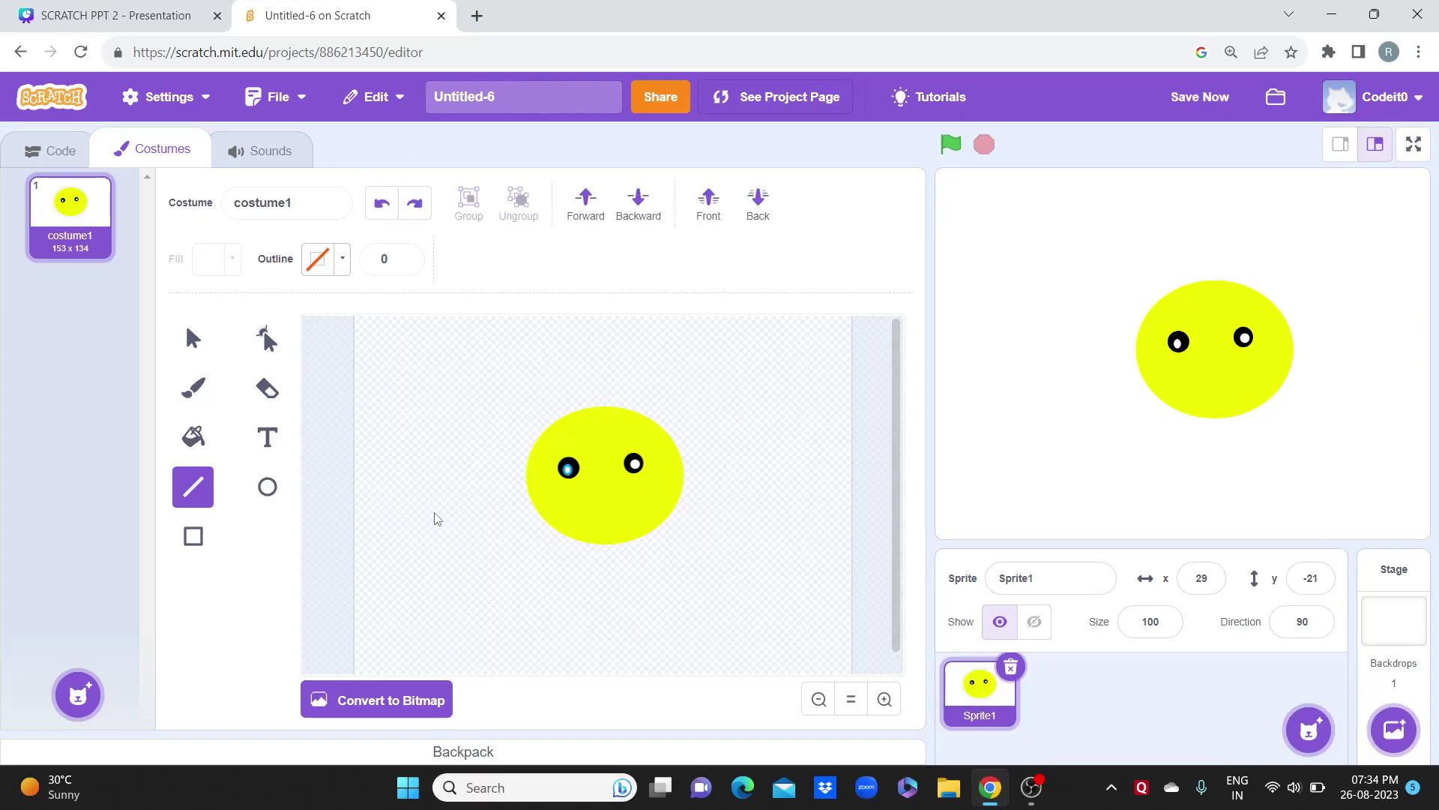
# Step: Set the fill to black and draw a wide, flat ellipse as the mouth on the lower part of the face
pyautogui.click(267, 488)
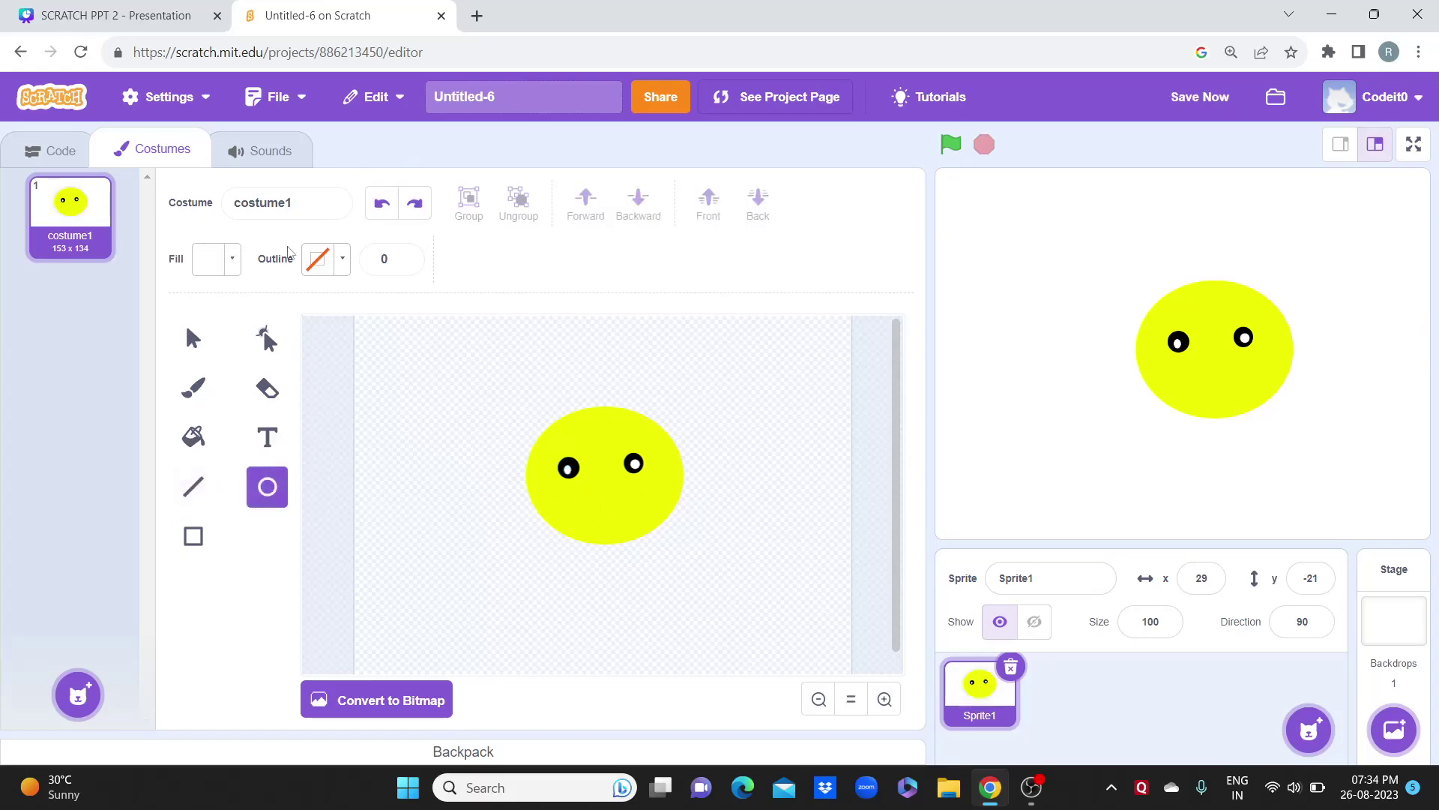
pyautogui.click(215, 269)
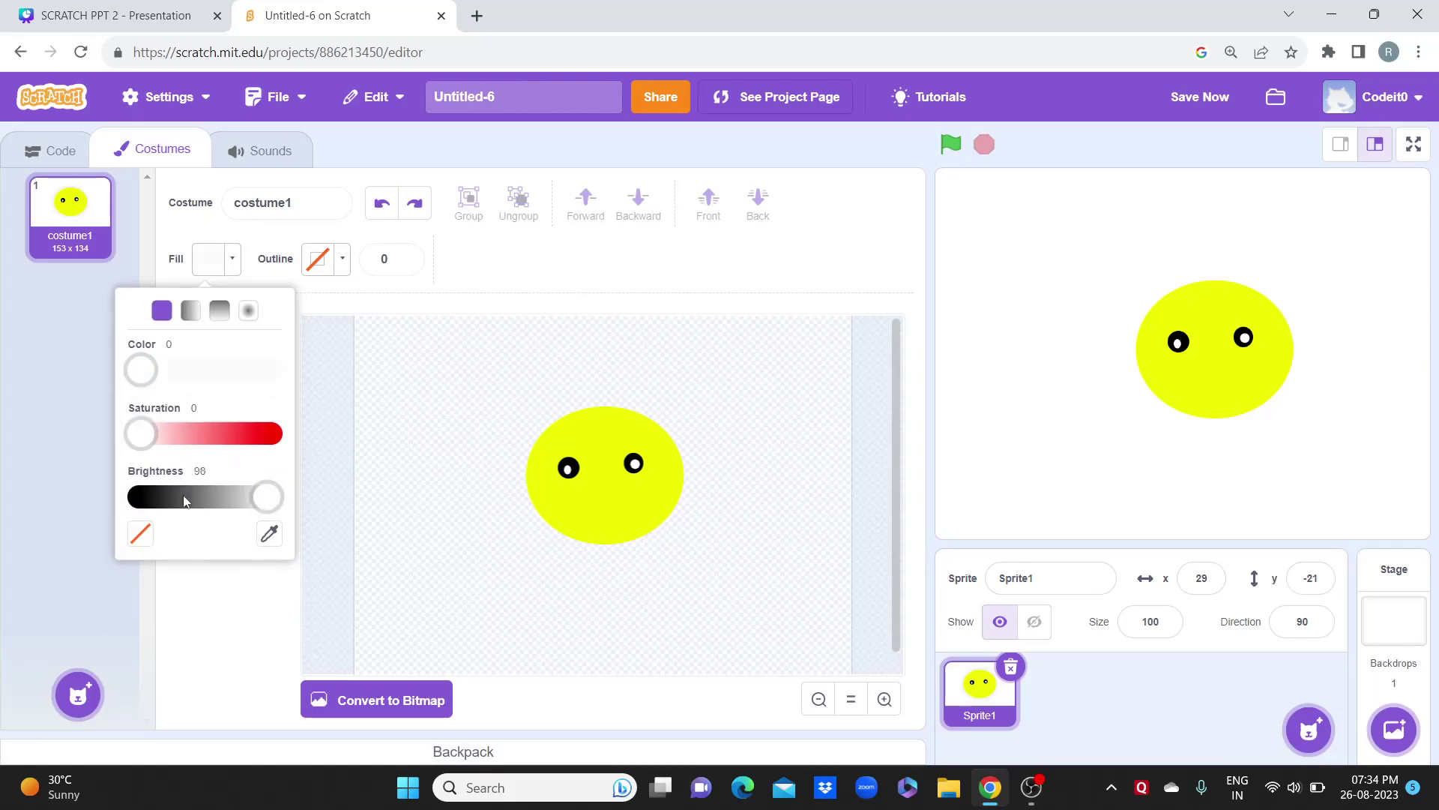
pyautogui.moveTo(223, 500); pyautogui.dragTo(134, 497)
pyautogui.click(570, 507)
pyautogui.moveTo(569, 504); pyautogui.dragTo(643, 530)
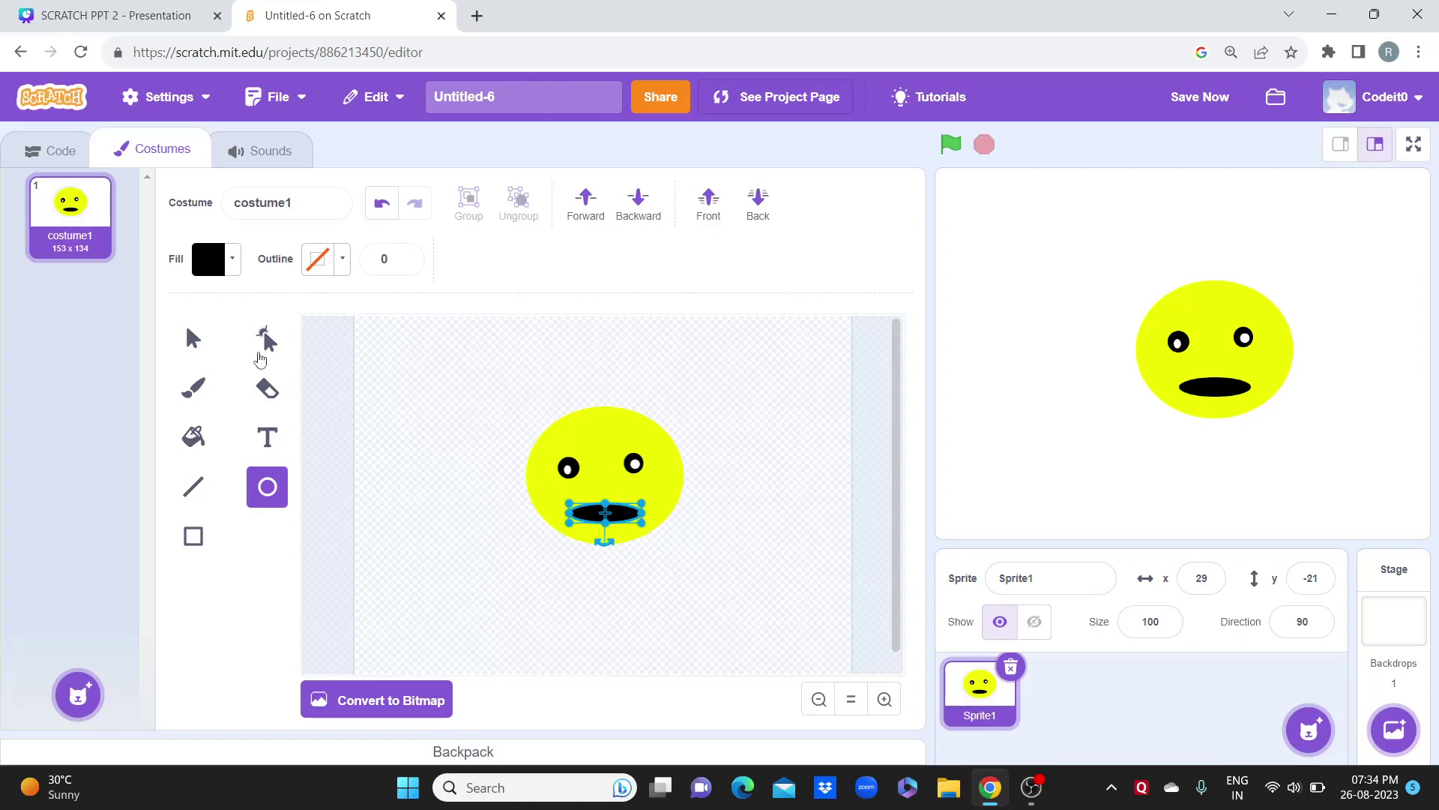
# Step: Reshape the black mouth ellipse into a smile by lowering its upper middle point and raising both ends, and deselect it
pyautogui.click(266, 344)
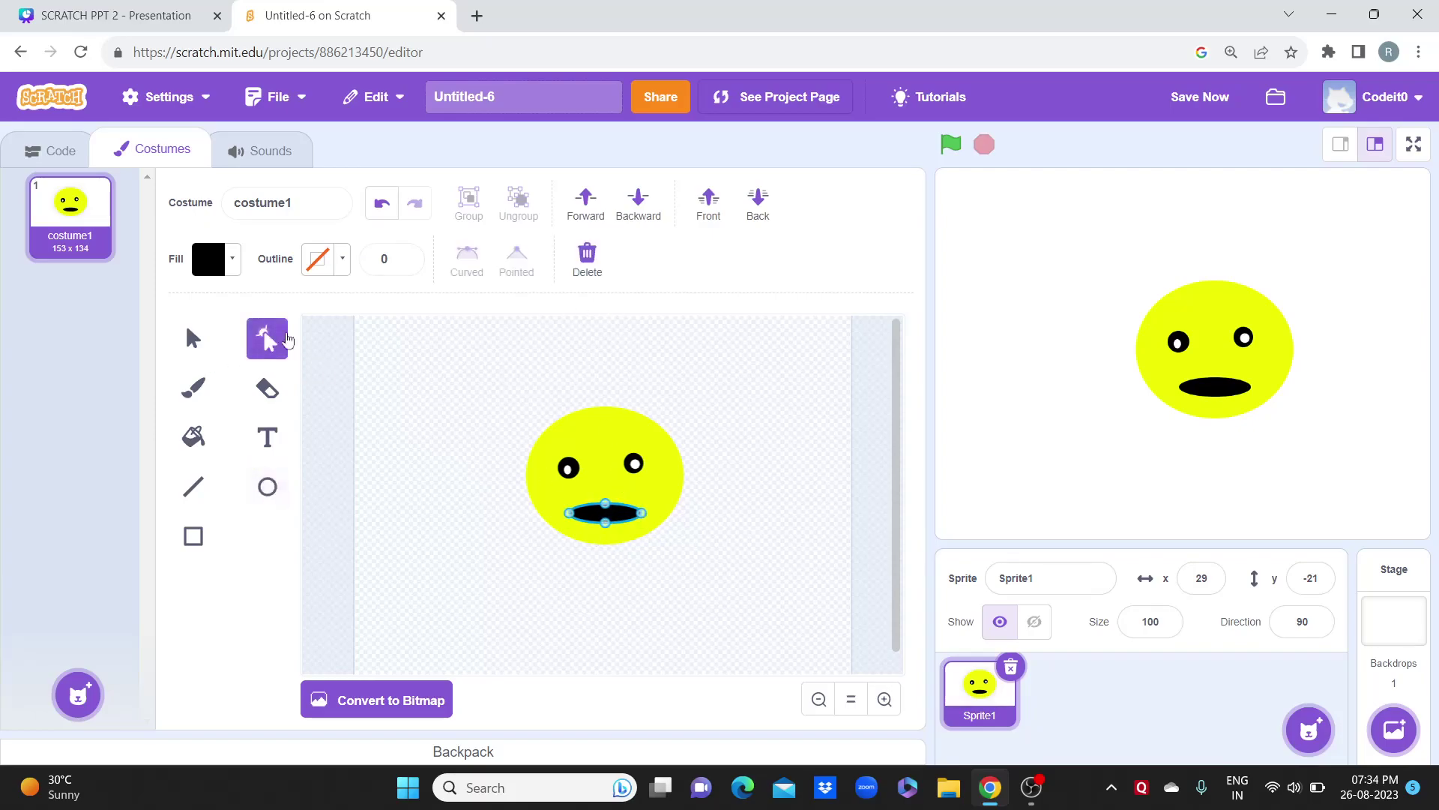
pyautogui.click(606, 509)
pyautogui.moveTo(606, 508); pyautogui.dragTo(641, 498)
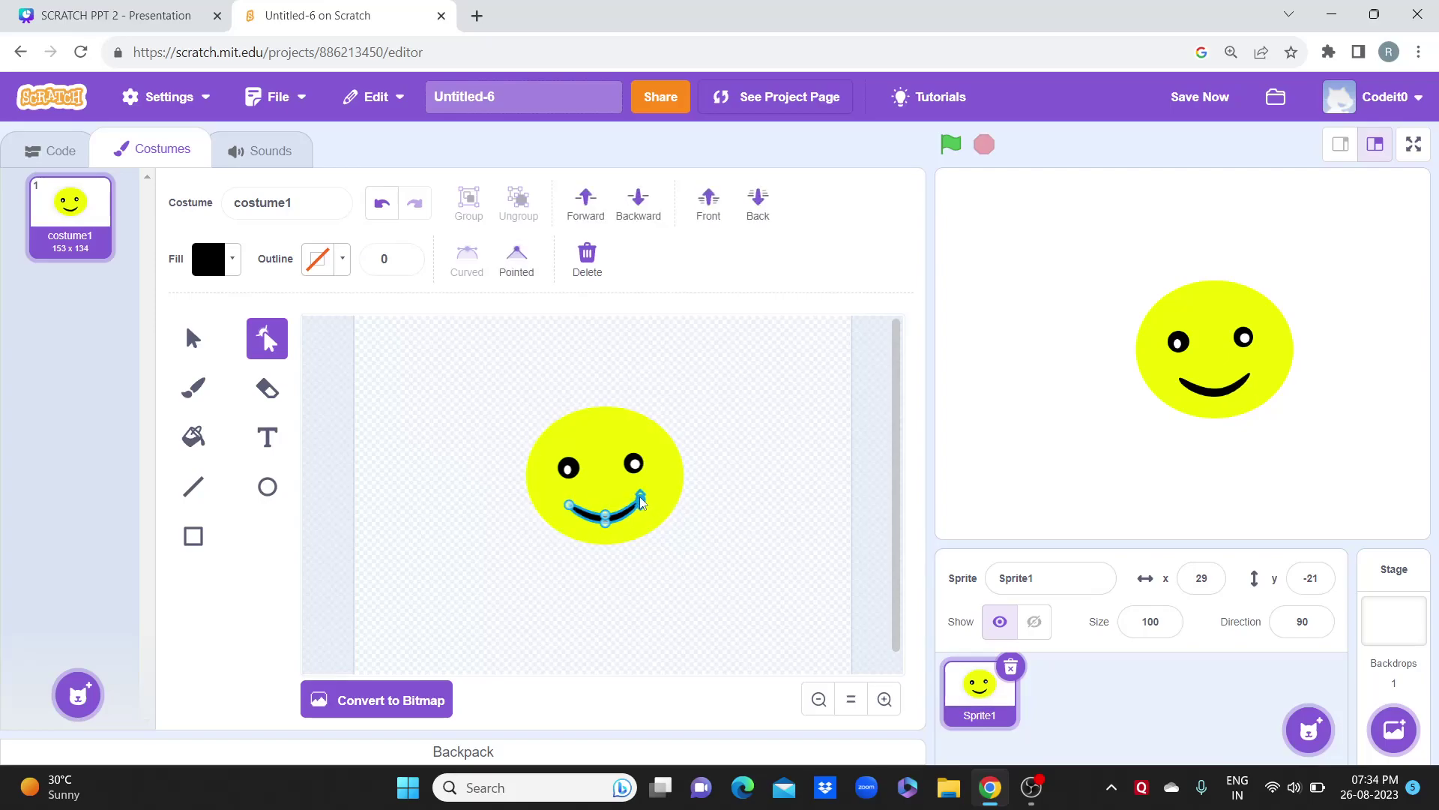
pyautogui.click(769, 460)
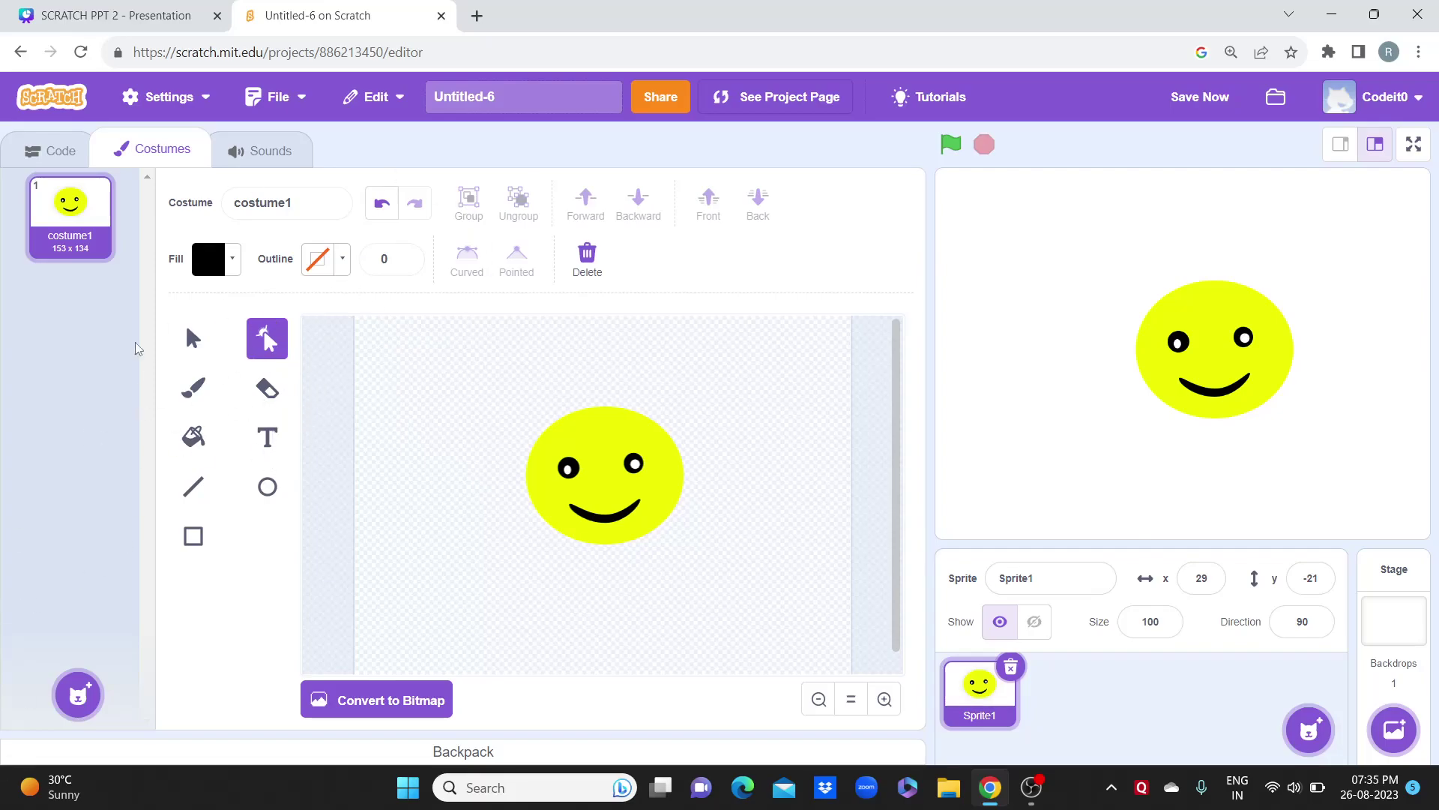
# Step: Duplicate costume1 and delete the smiling mouth from the copy
pyautogui.rightClick(74, 223)
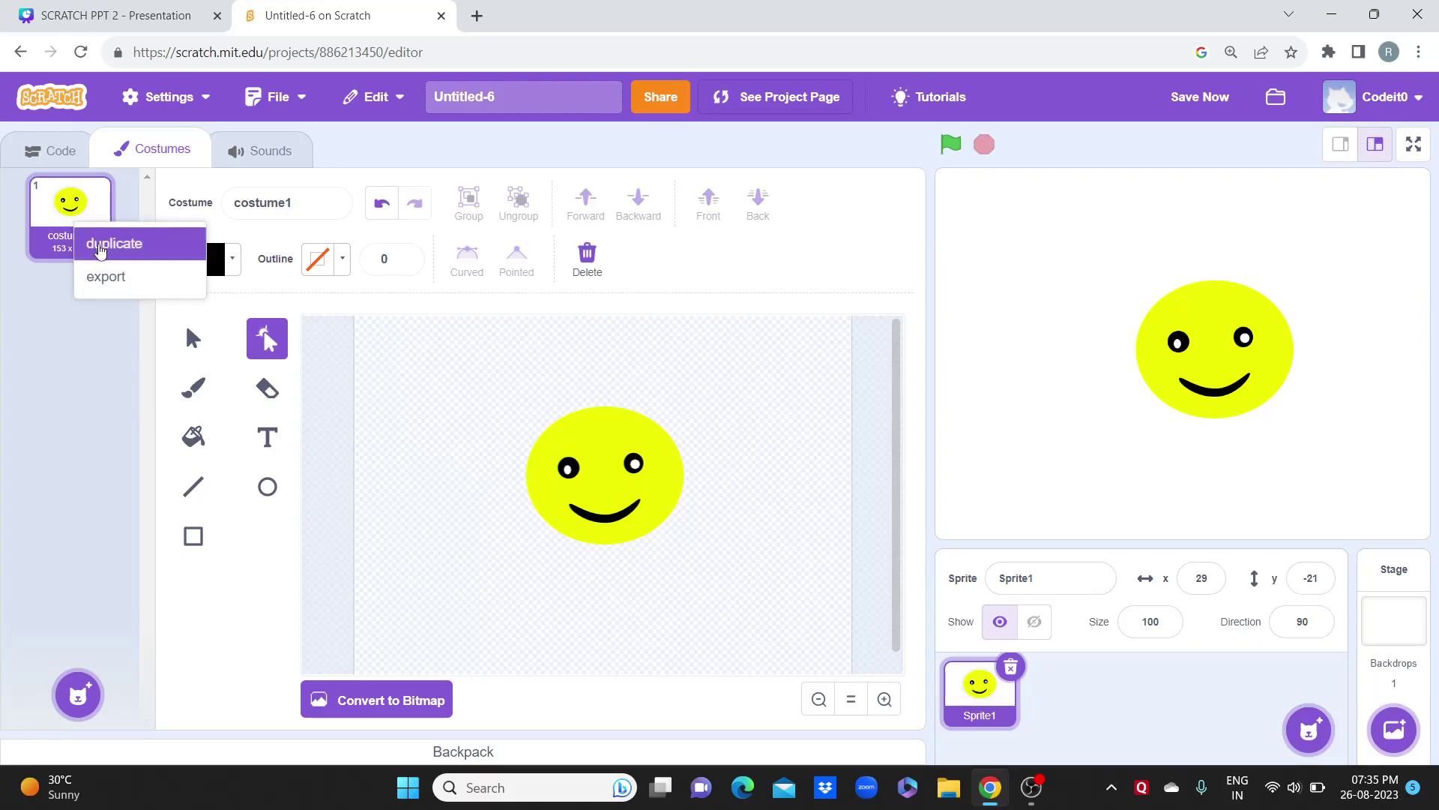
pyautogui.click(100, 247)
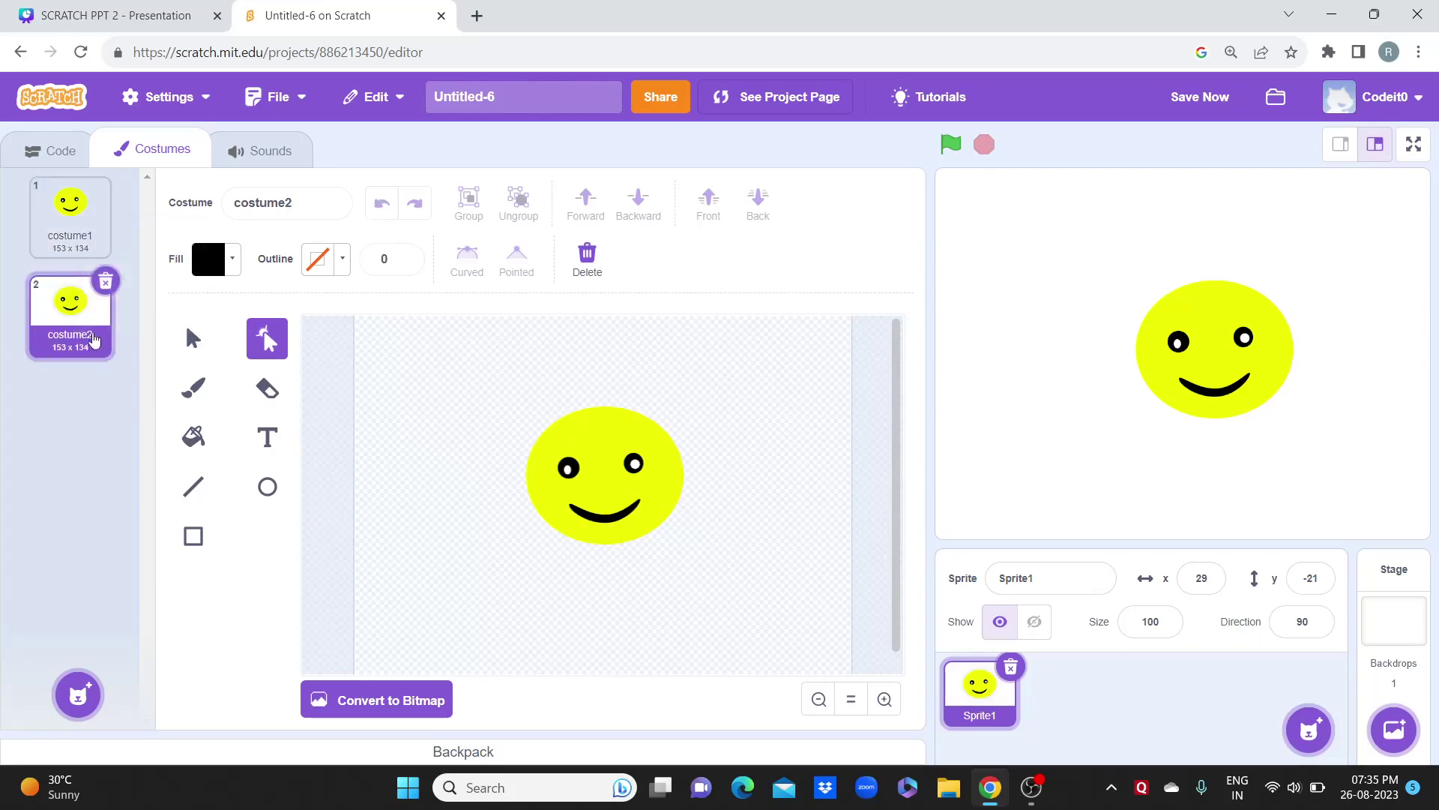
pyautogui.click(595, 516)
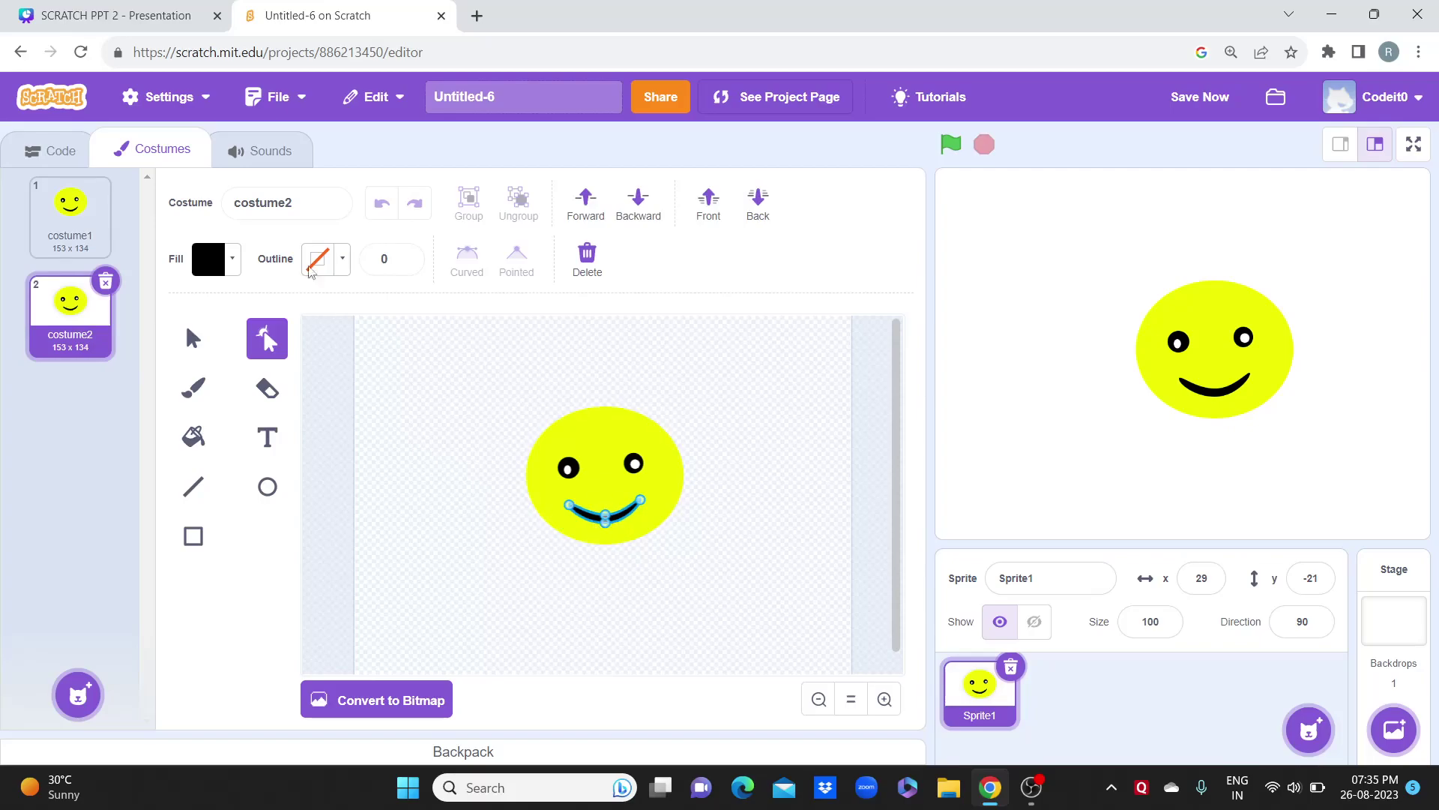
pyautogui.click(587, 258)
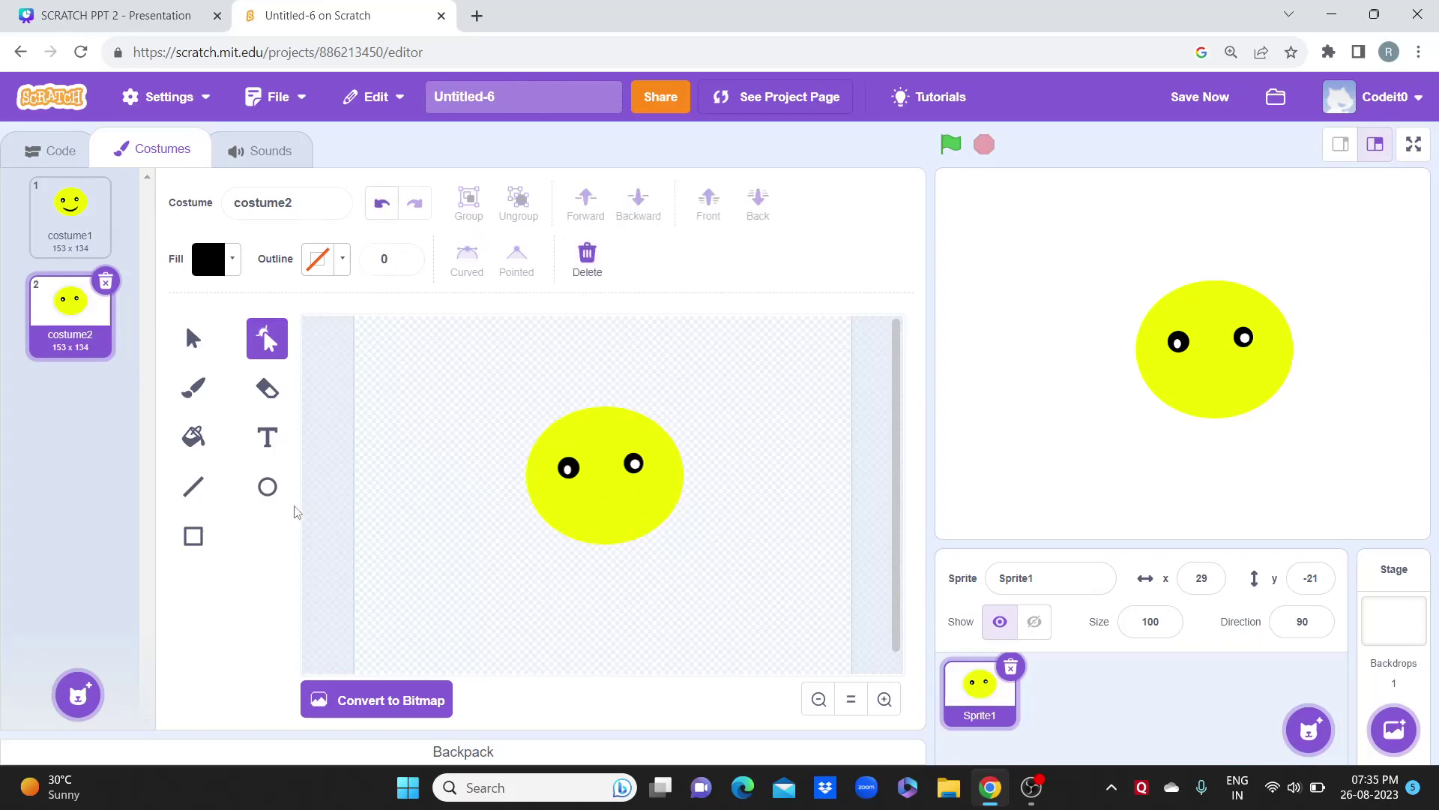
# Step: Draw a flat black ellipse mouth on costume2's face and reshape it into a frown with its middle raised and ends lowered
pyautogui.click(272, 495)
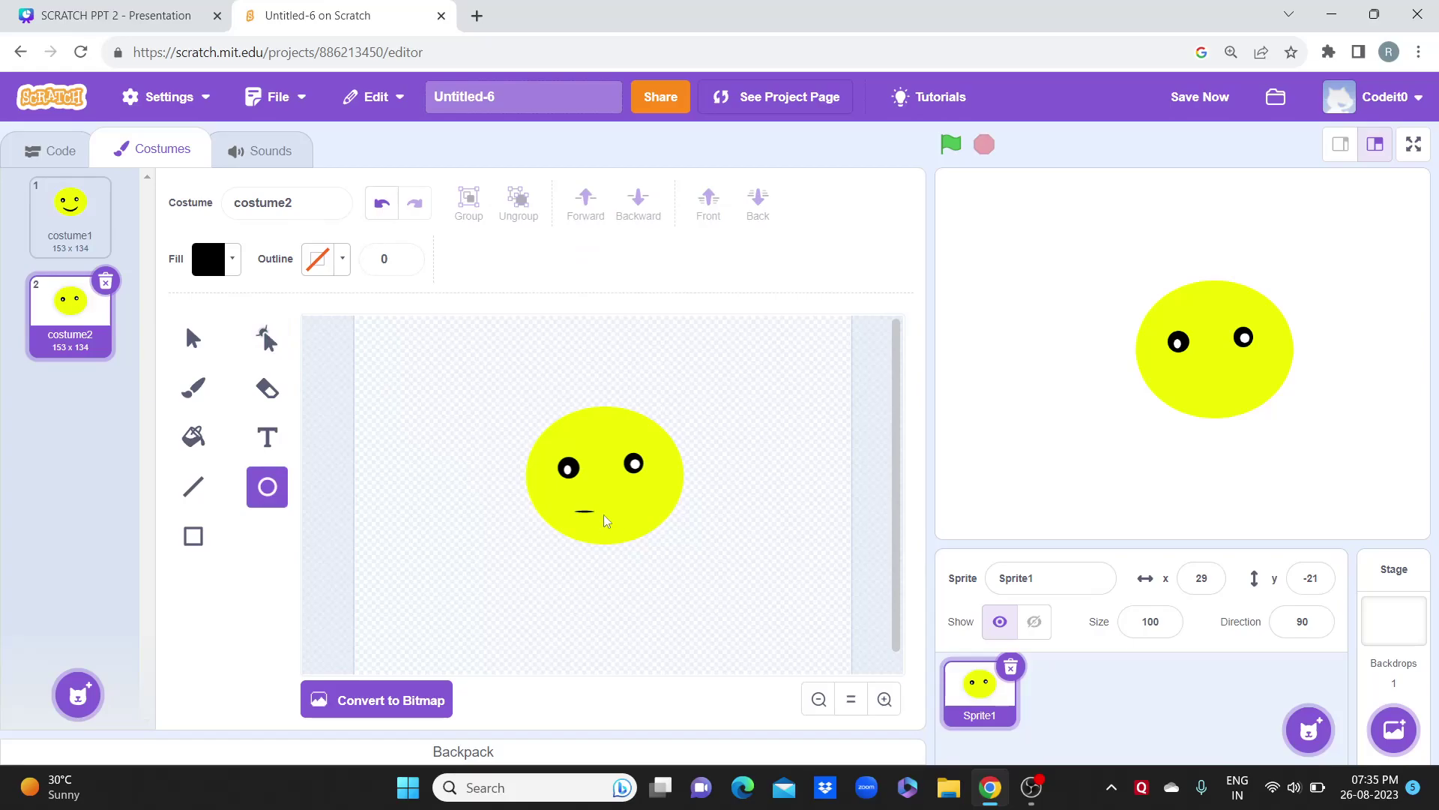
pyautogui.moveTo(639, 518); pyautogui.dragTo(639, 525)
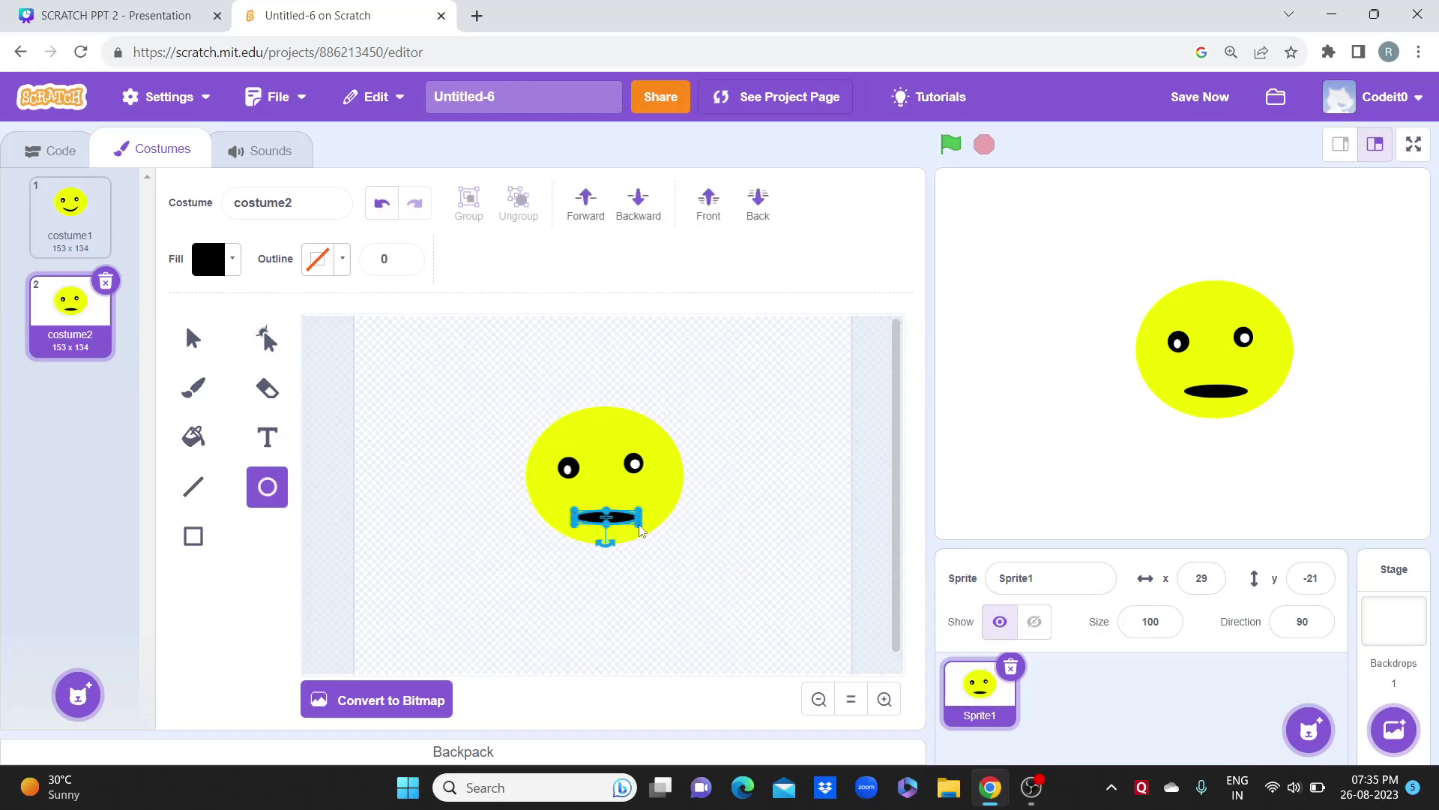
pyautogui.click(267, 339)
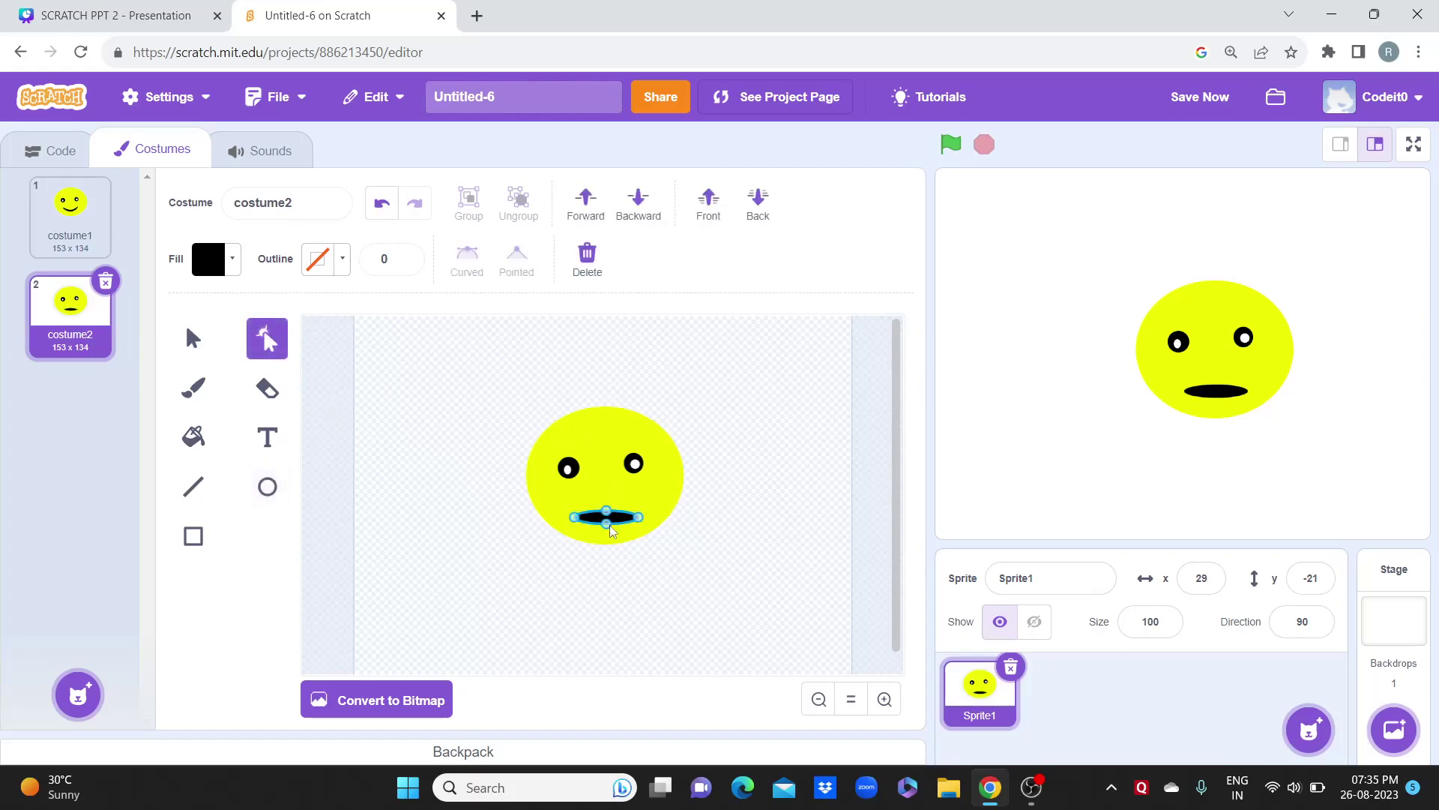
pyautogui.moveTo(608, 522); pyautogui.dragTo(609, 514)
pyautogui.click(638, 518)
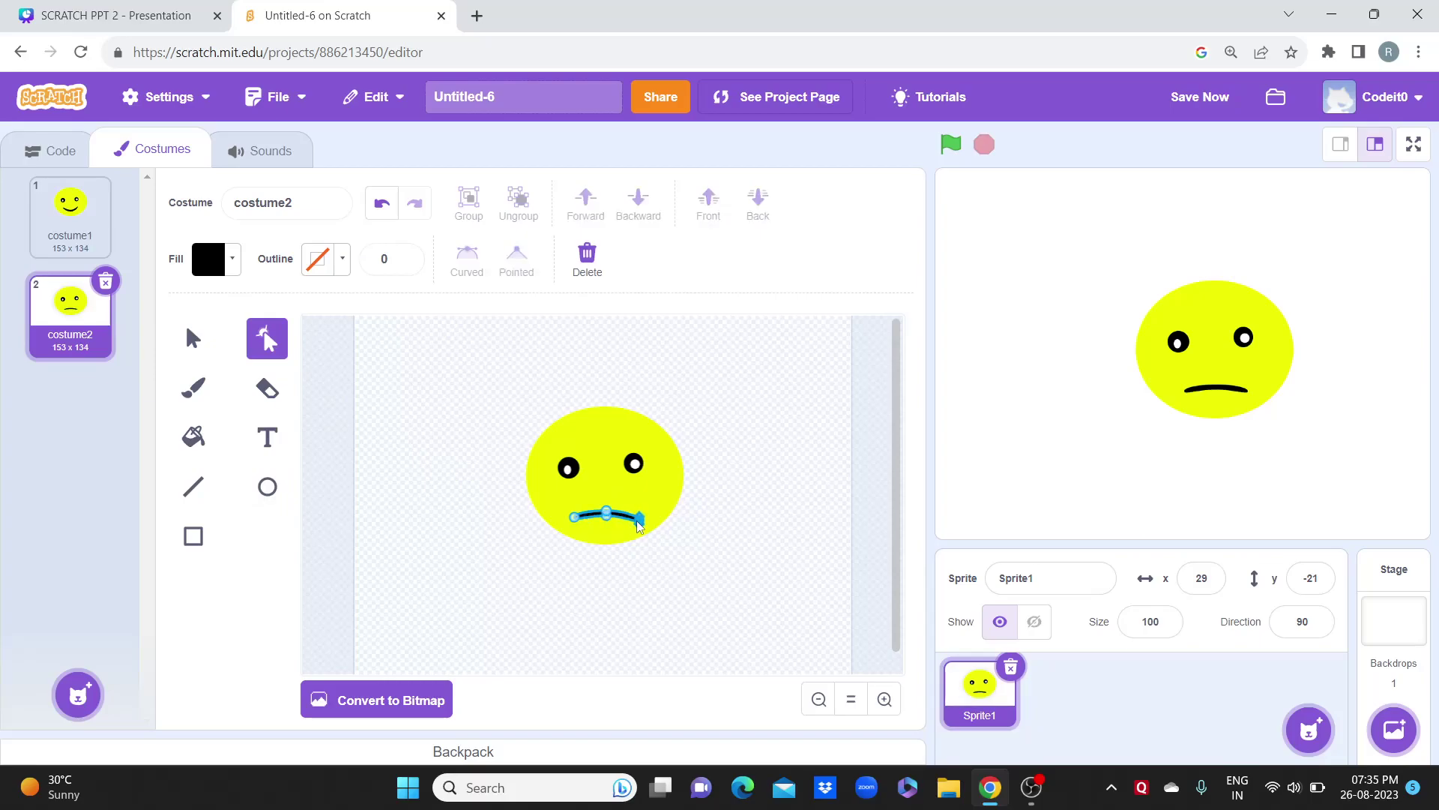
pyautogui.moveTo(572, 520); pyautogui.dragTo(571, 527)
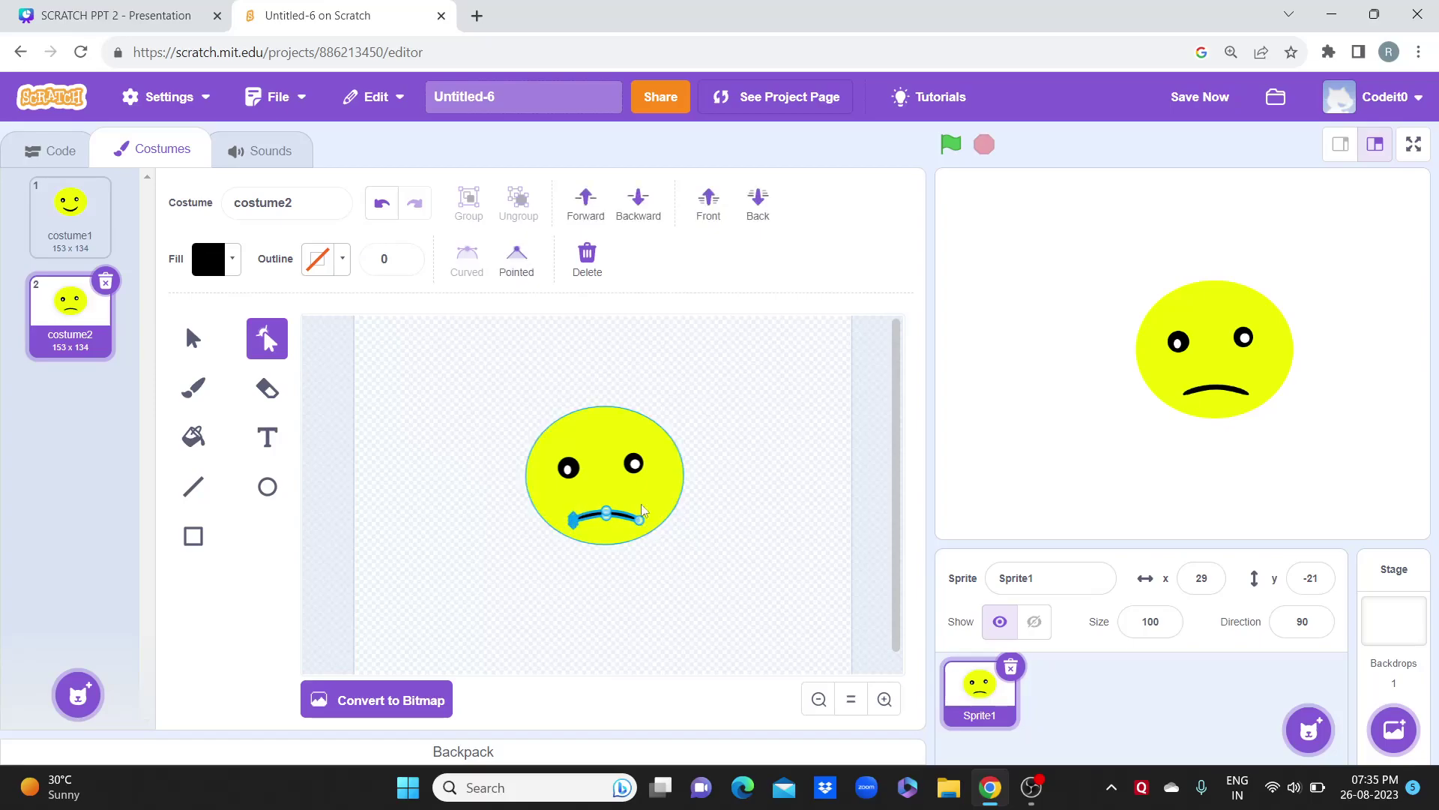
pyautogui.click(760, 383)
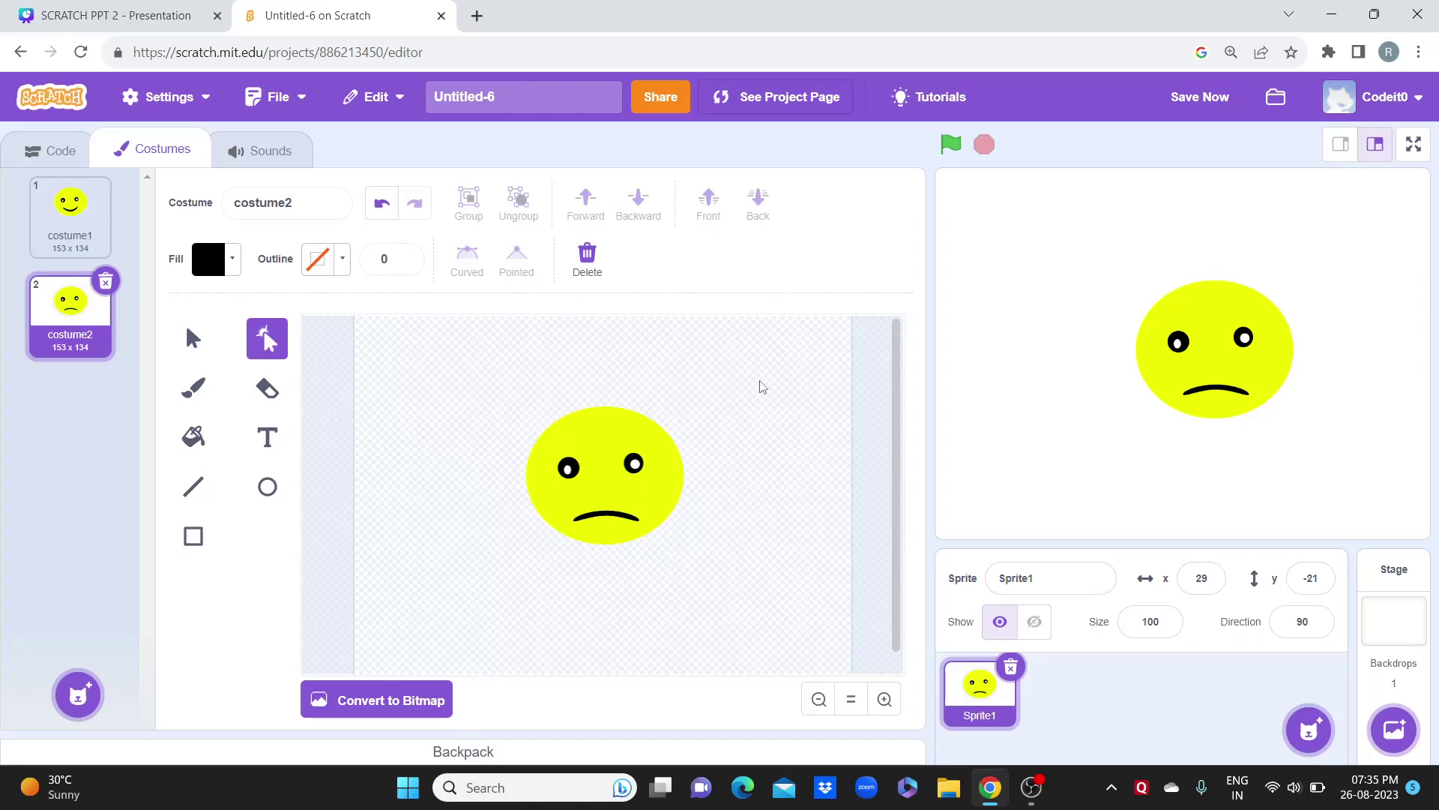
# Step: Switch back and forth between costume1 and costume2 to compare the smiling and frowning faces
pyautogui.click(60, 217)
pyautogui.click(71, 292)
pyautogui.click(68, 226)
pyautogui.click(78, 300)
pyautogui.click(71, 225)
pyautogui.click(73, 296)
pyautogui.click(74, 240)
pyautogui.click(71, 341)
pyautogui.click(69, 189)
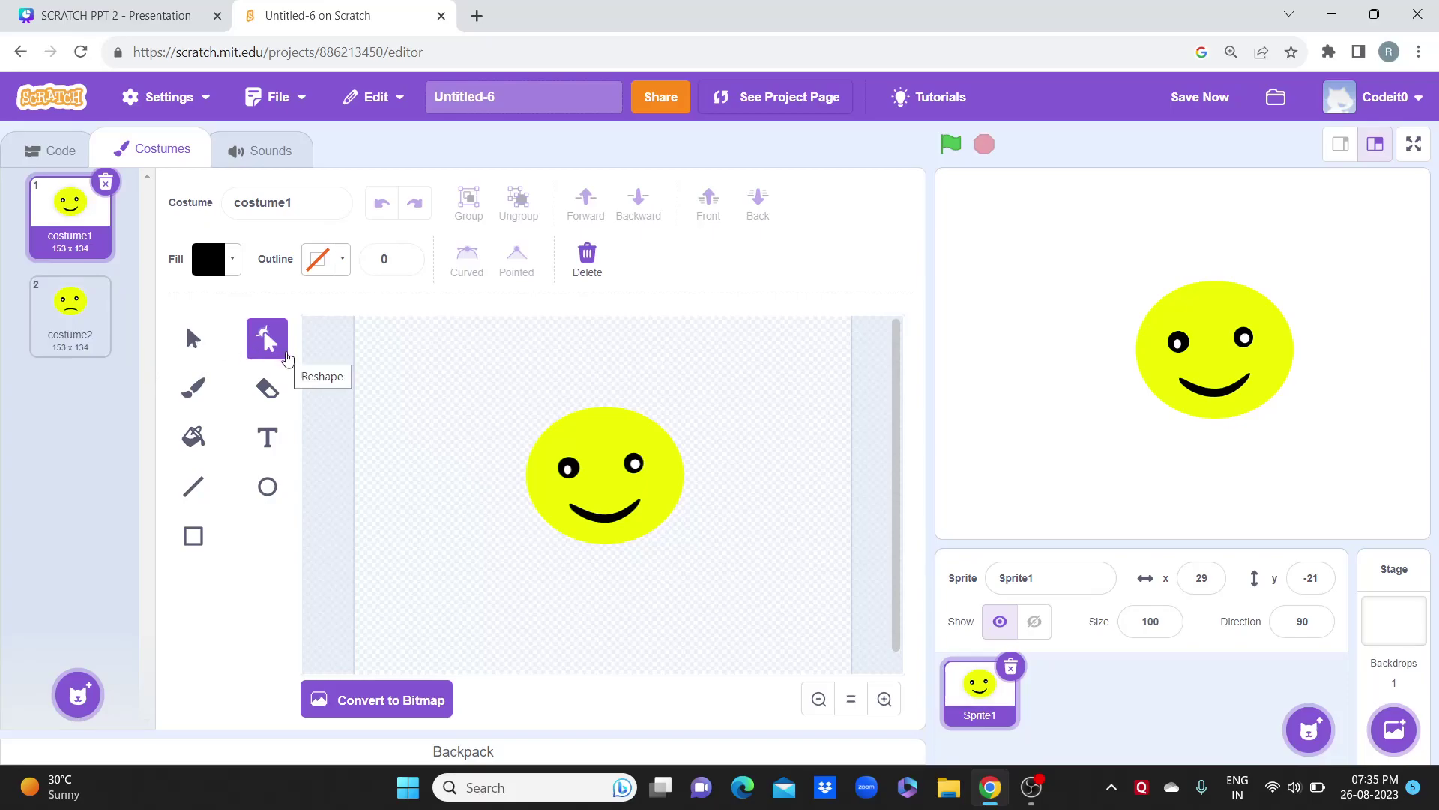
# Step: Add a new blank painted costume and set the fill to dark red with brightness 67
pyautogui.moveTo(75, 691)
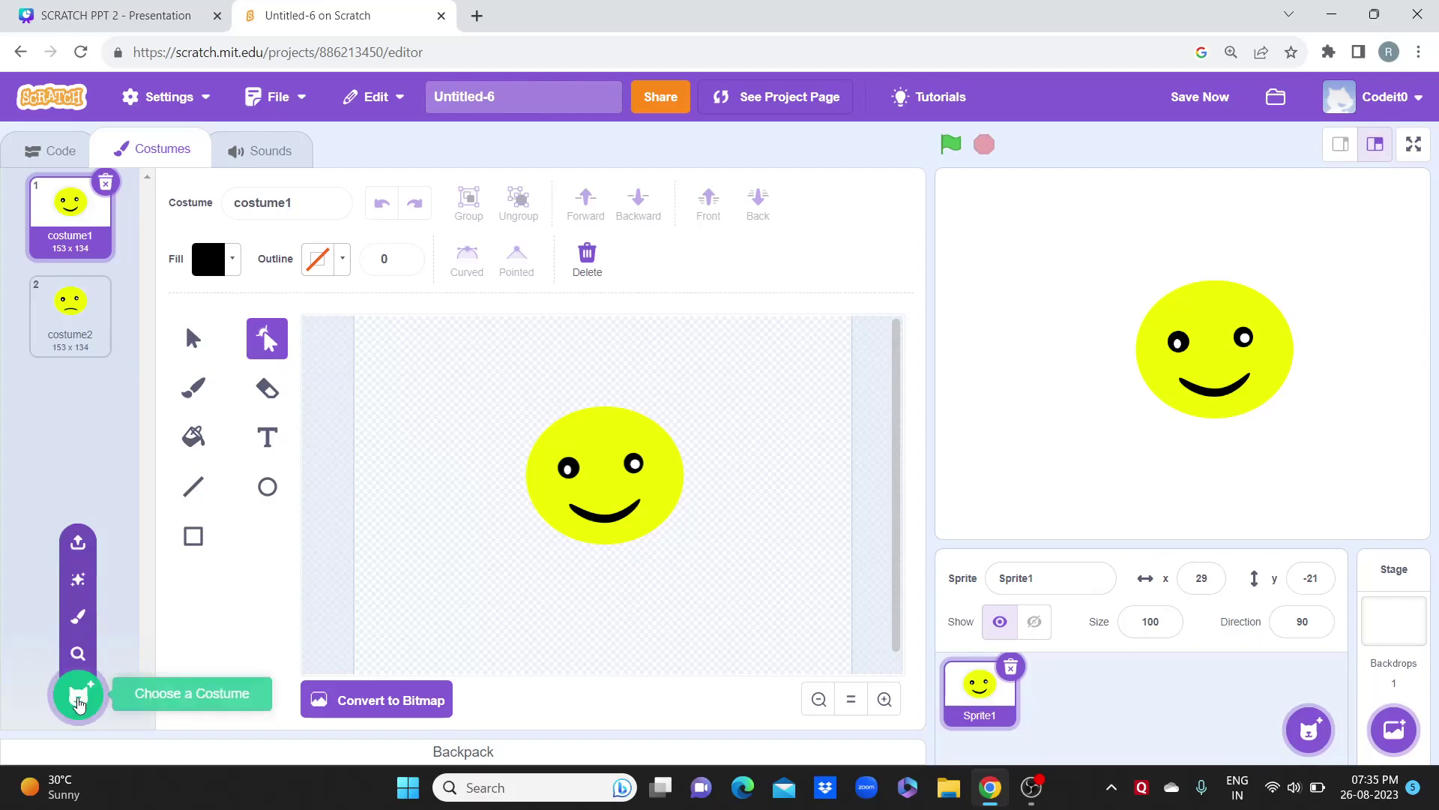
pyautogui.click(78, 616)
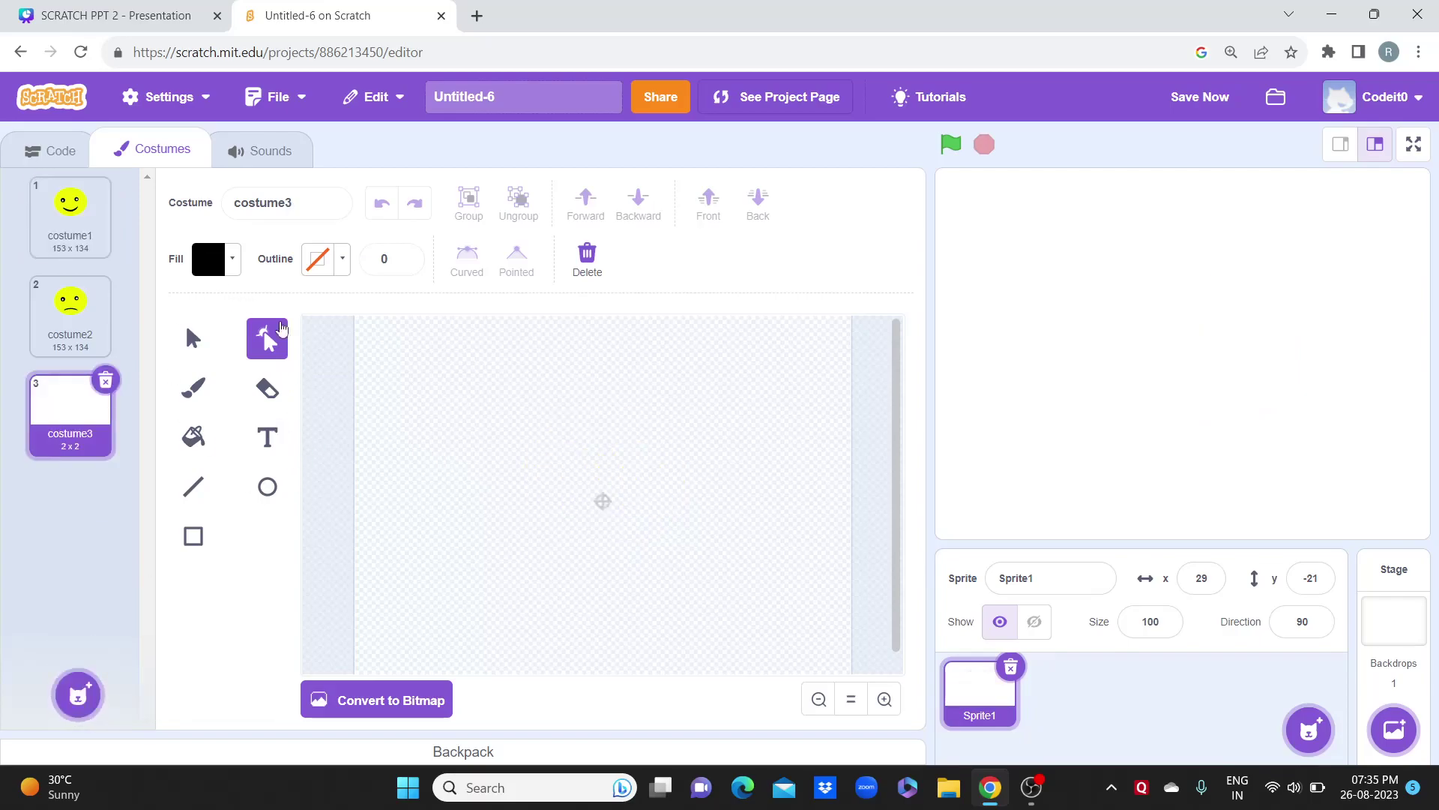
pyautogui.click(203, 441)
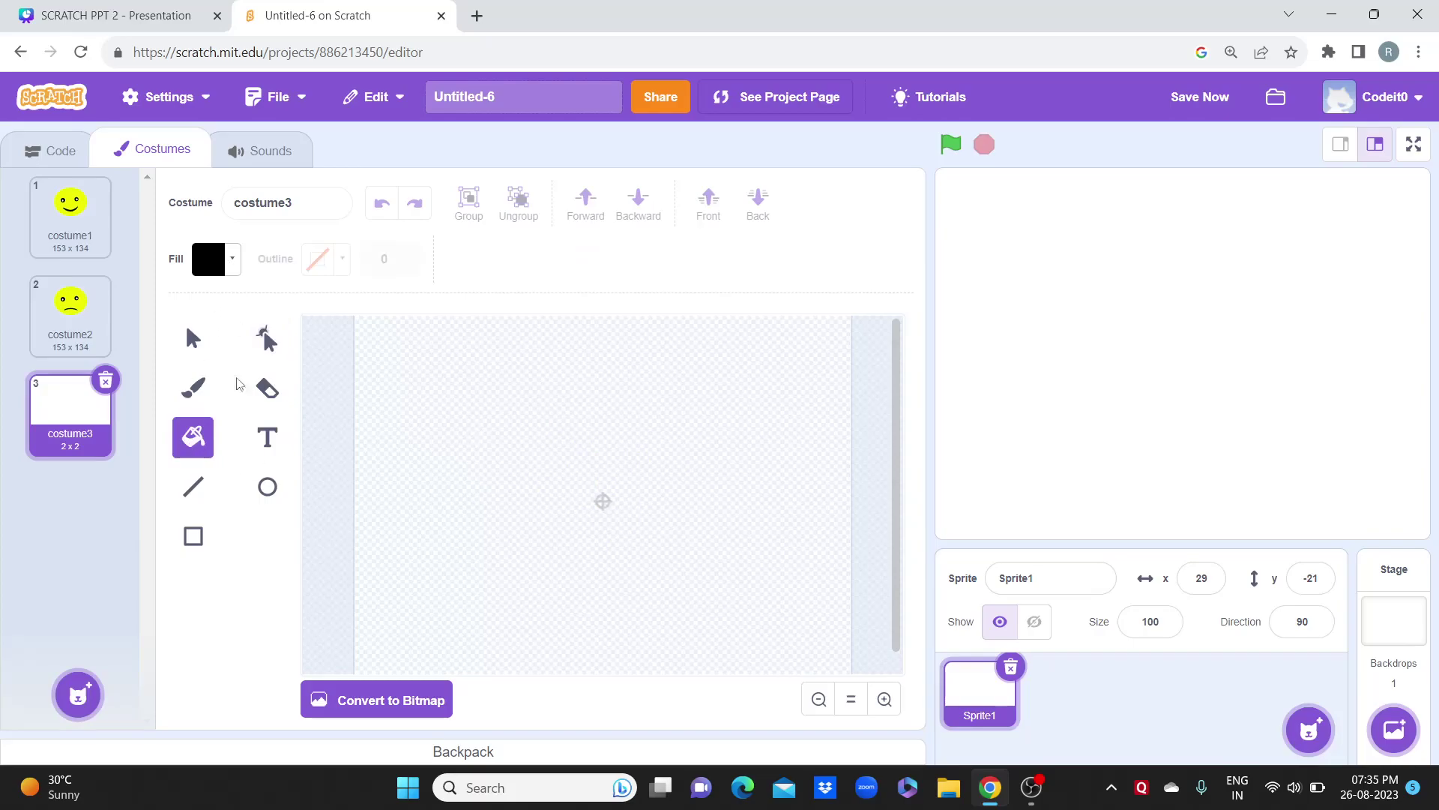
pyautogui.click(203, 532)
pyautogui.click(200, 437)
pyautogui.click(233, 262)
pyautogui.moveTo(139, 497); pyautogui.dragTo(227, 496)
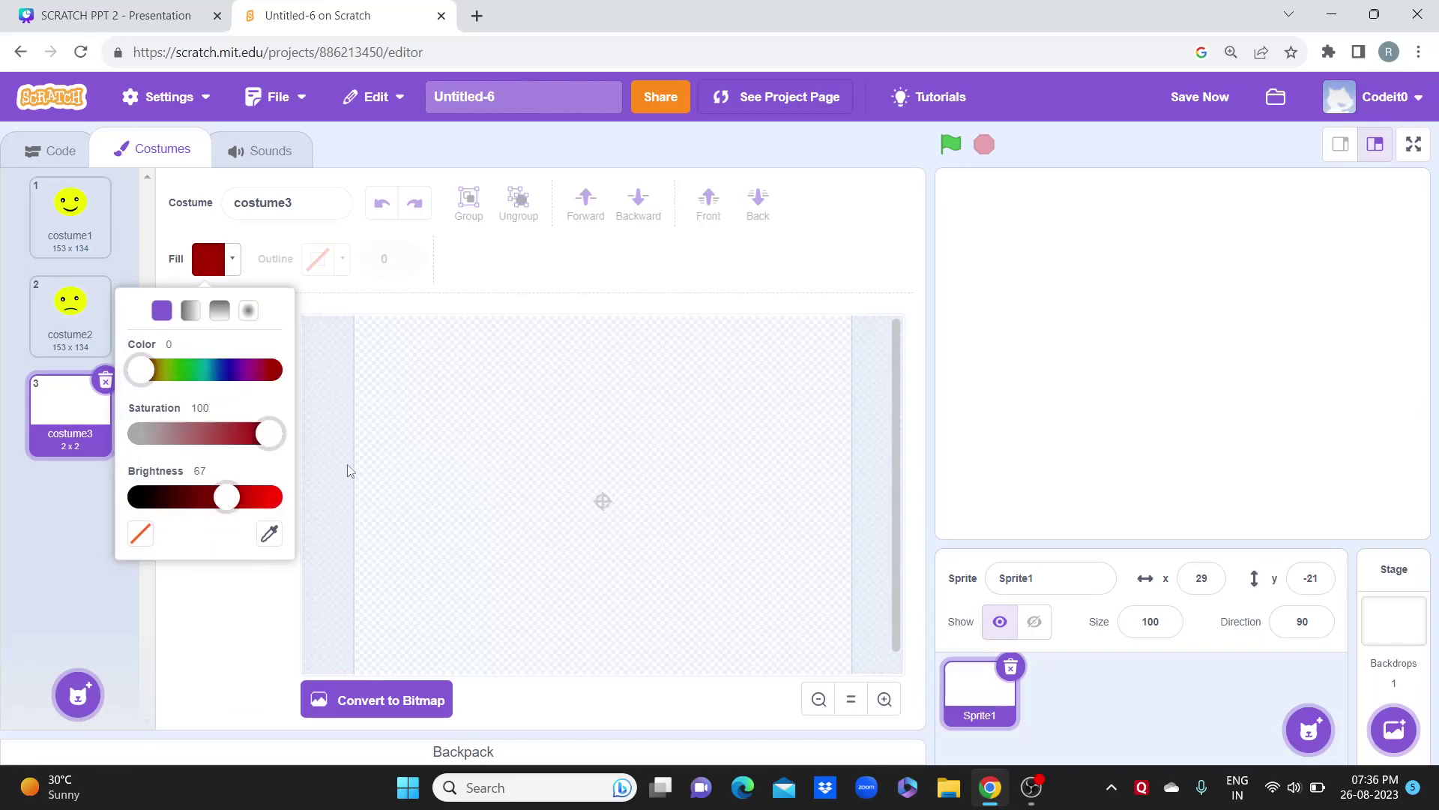
pyautogui.click(326, 526)
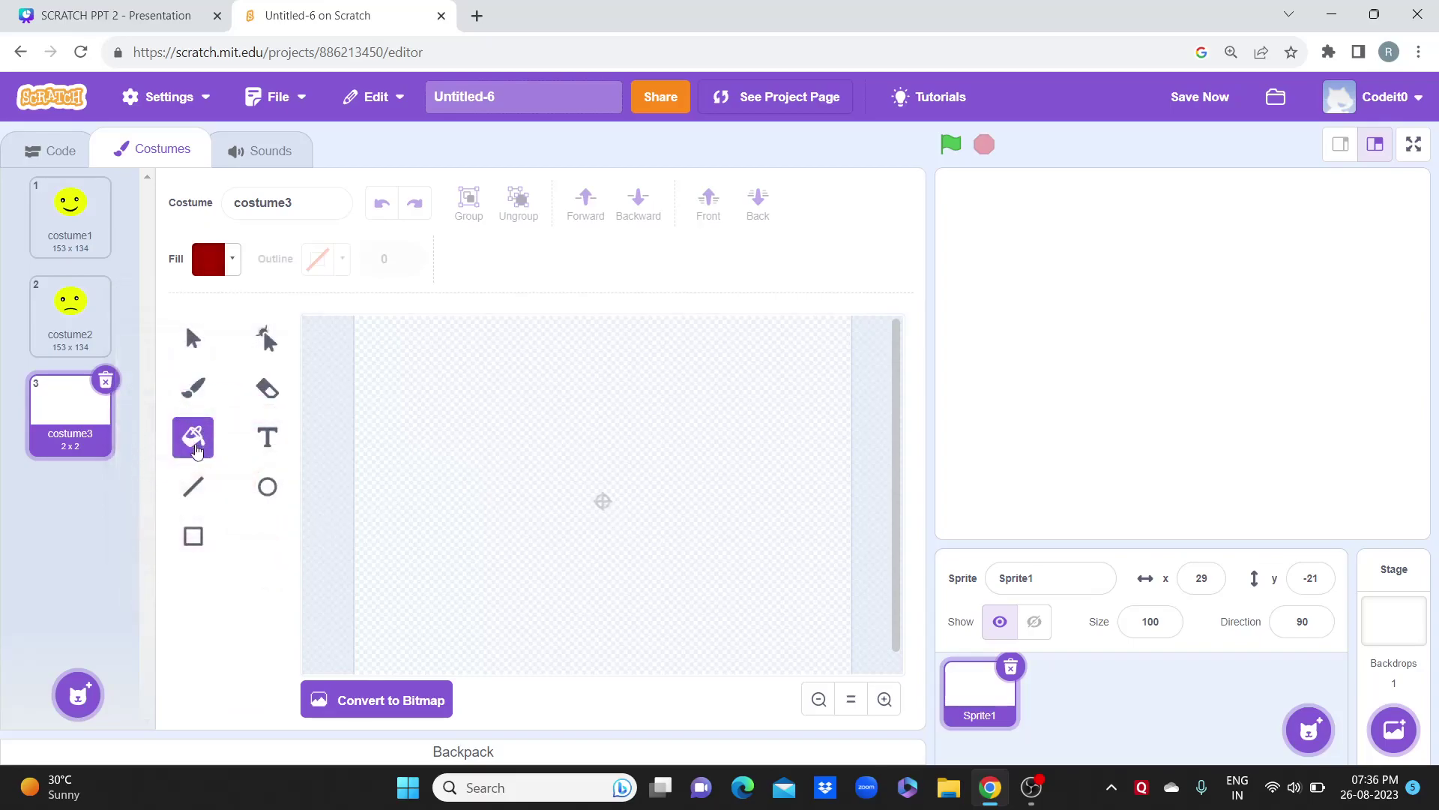
# Step: Paint a dark red tree outline with the size 10 brush, using two curved trunk strokes and a rounded, cloud-like crown
pyautogui.click(268, 390)
pyautogui.click(214, 387)
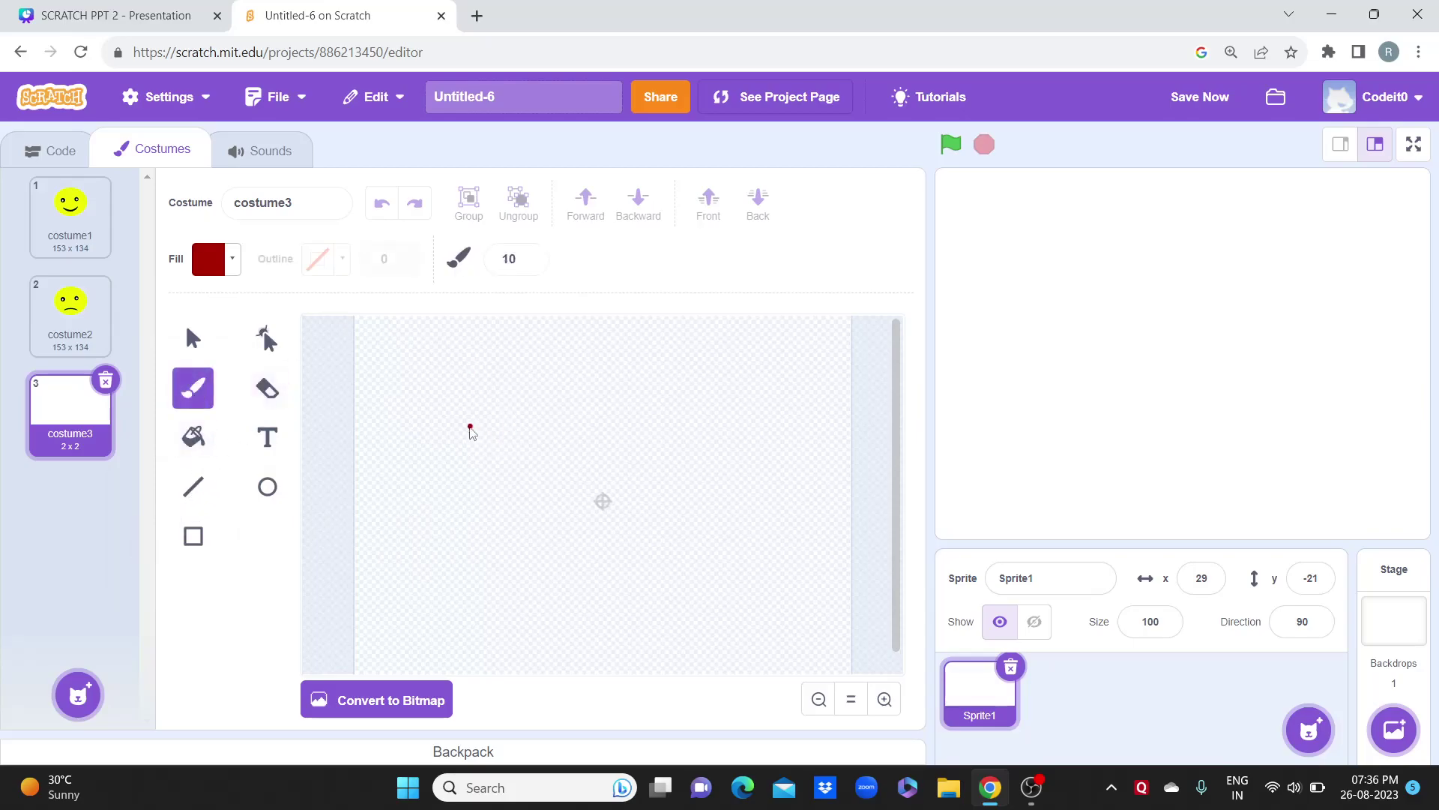
pyautogui.moveTo(431, 429)
pyautogui.mouseDown()
pyautogui.moveTo(455, 471)
pyautogui.moveTo(462, 540)
pyautogui.mouseUp()
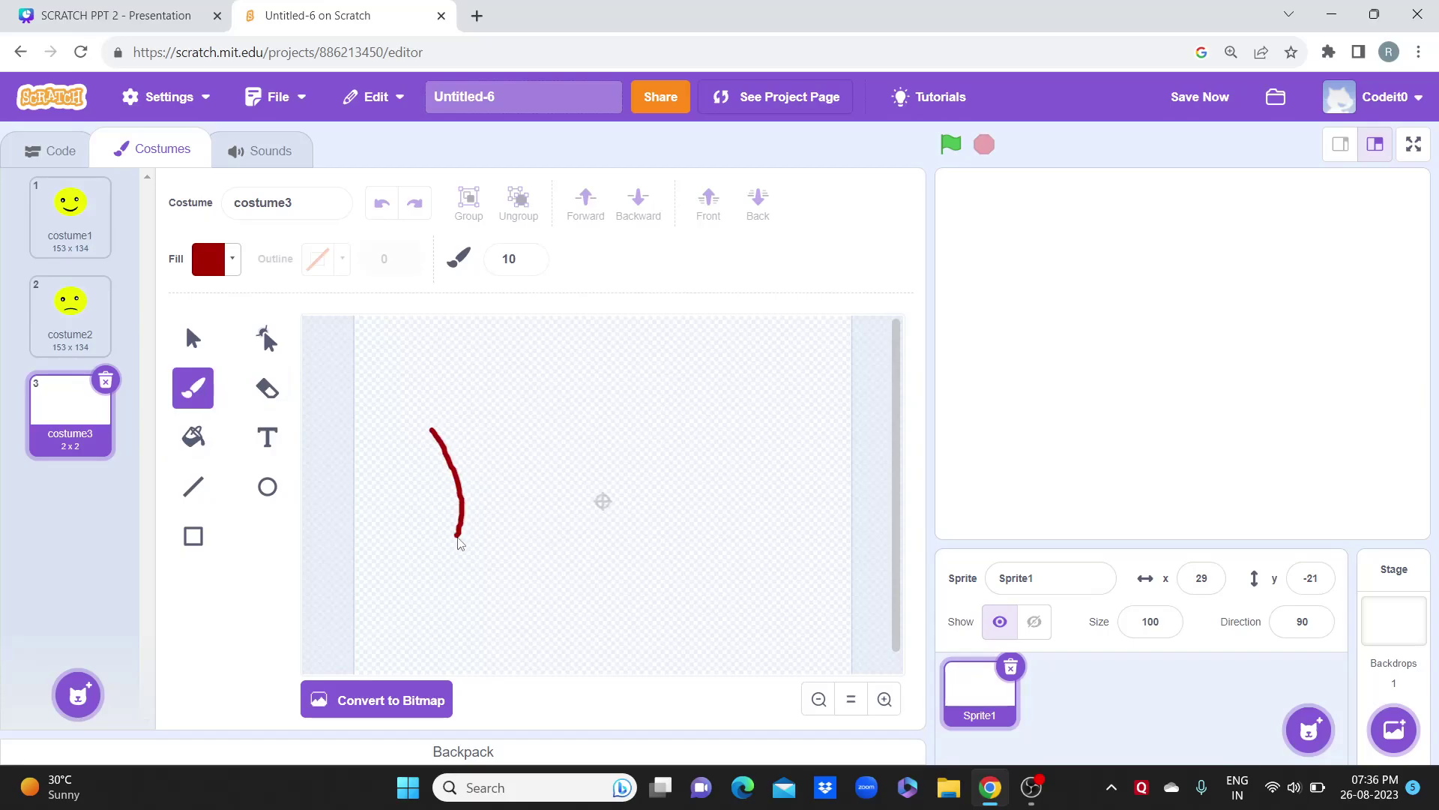
pyautogui.moveTo(488, 417)
pyautogui.mouseDown()
pyautogui.moveTo(510, 523)
pyautogui.moveTo(525, 521)
pyautogui.mouseUp()
pyautogui.moveTo(433, 477)
pyautogui.mouseDown()
pyautogui.moveTo(383, 411)
pyautogui.moveTo(416, 407)
pyautogui.moveTo(453, 362)
pyautogui.moveTo(481, 399)
pyautogui.moveTo(538, 384)
pyautogui.moveTo(540, 435)
pyautogui.moveTo(506, 449)
pyautogui.mouseUp()
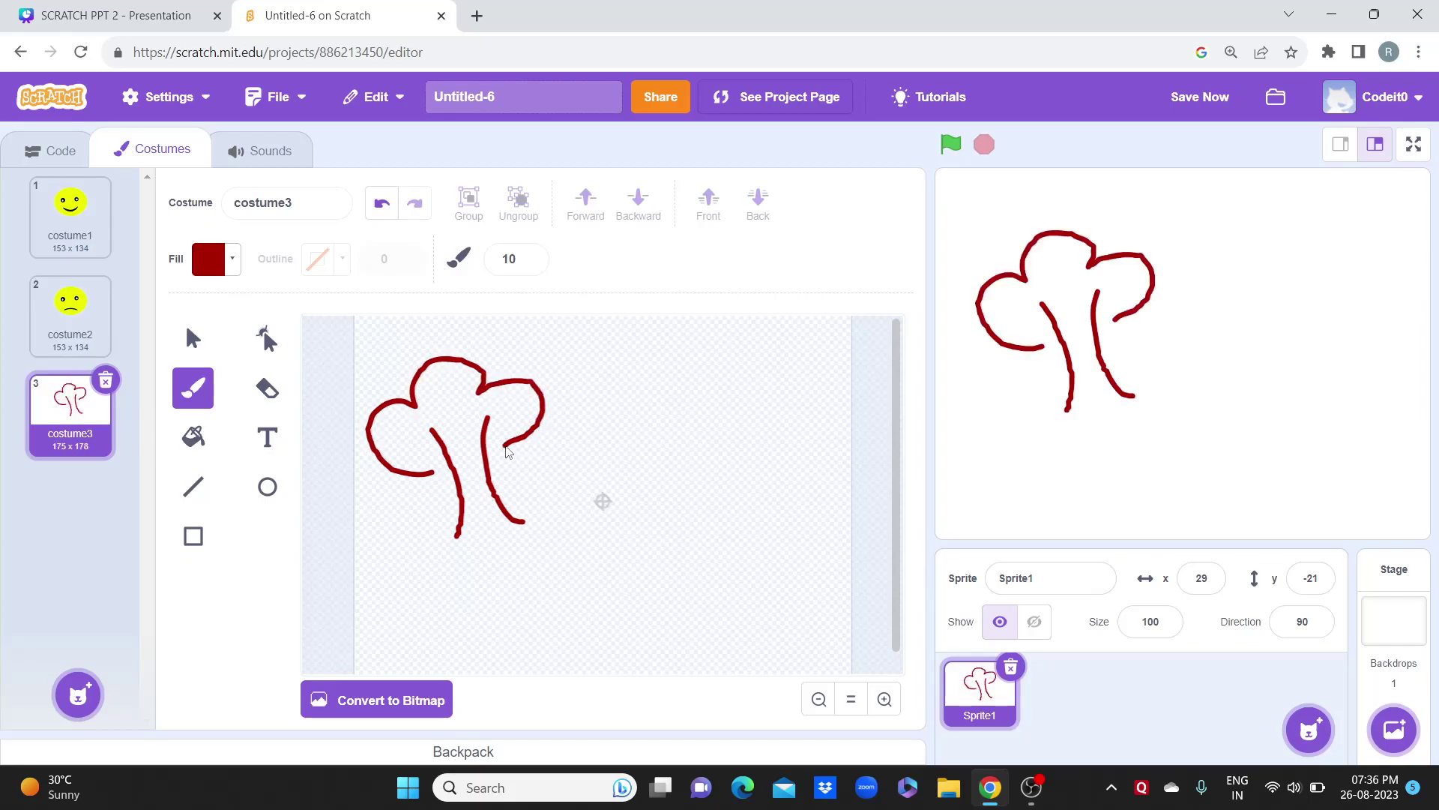
# Step: Erase nearly all of the tree drawing with the Eraser, adjusting the eraser size between passes
pyautogui.click(267, 387)
pyautogui.moveTo(426, 403)
pyautogui.mouseDown()
pyautogui.moveTo(448, 353)
pyautogui.moveTo(372, 504)
pyautogui.moveTo(379, 439)
pyautogui.mouseUp()
pyautogui.click(532, 264)
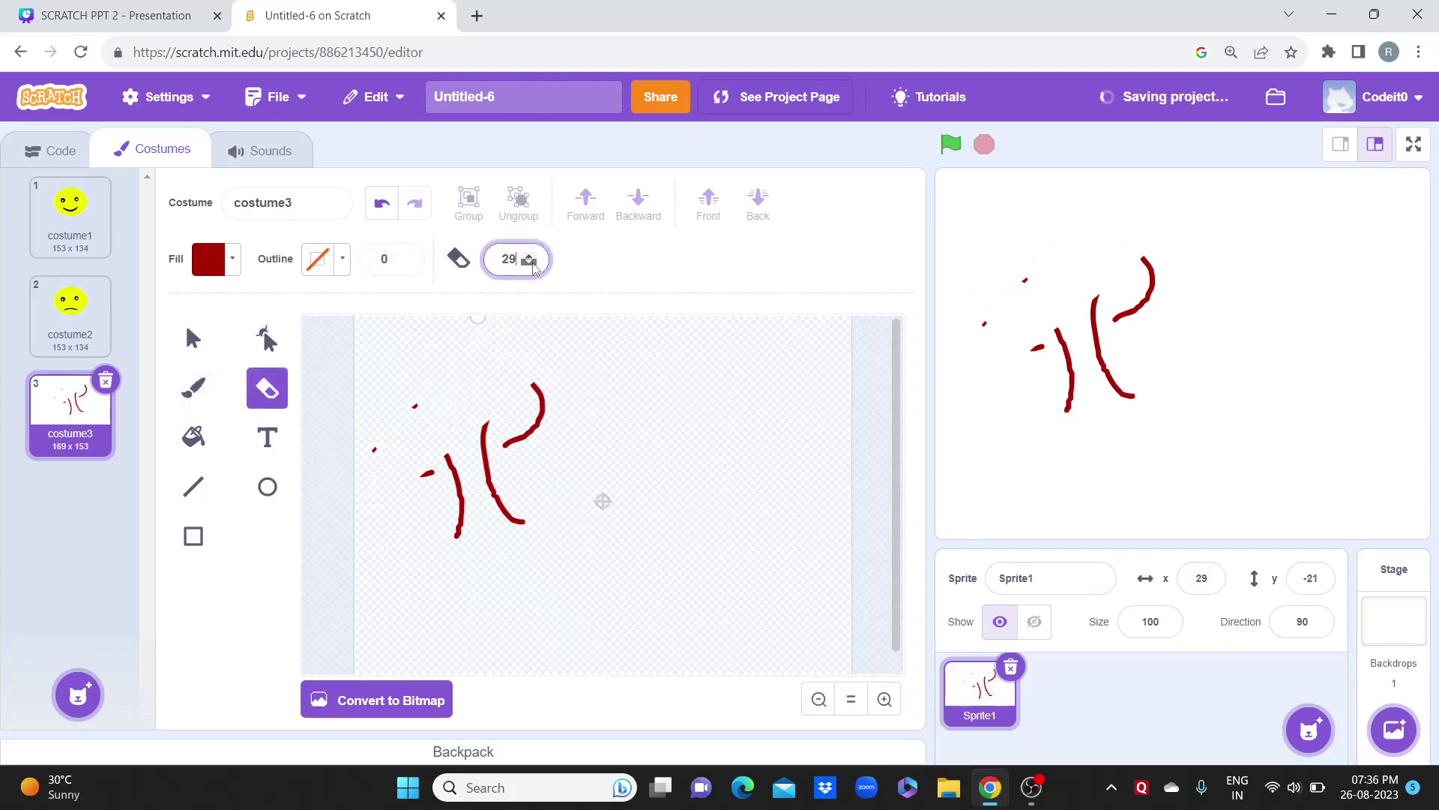
pyautogui.moveTo(537, 384)
pyautogui.mouseDown()
pyautogui.moveTo(540, 411)
pyautogui.moveTo(498, 468)
pyautogui.mouseUp()
pyautogui.click(529, 256)
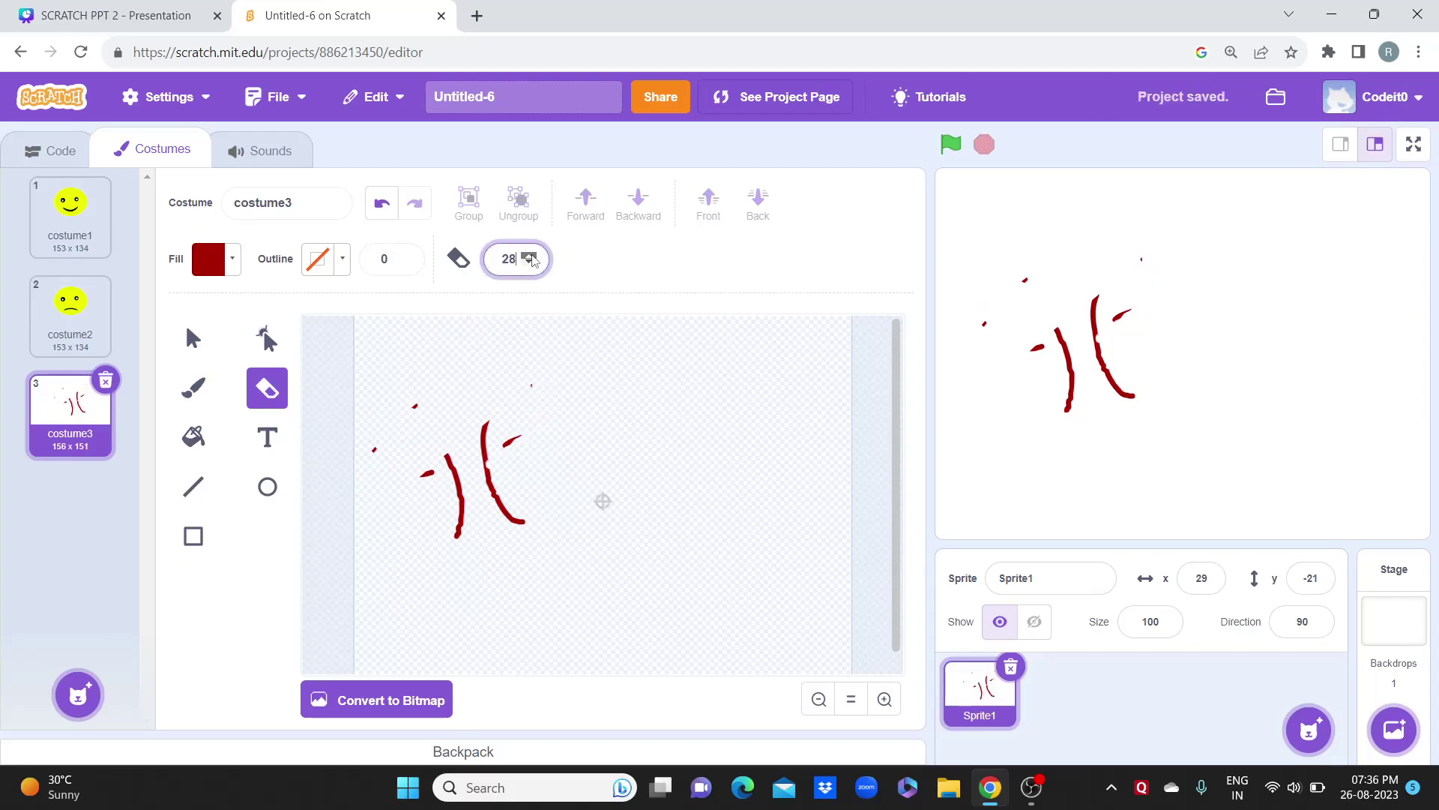
pyautogui.click(531, 259)
pyautogui.moveTo(593, 334)
pyautogui.mouseDown()
pyautogui.moveTo(386, 574)
pyautogui.moveTo(573, 401)
pyautogui.mouseUp()
pyautogui.moveTo(472, 526)
pyautogui.mouseDown()
pyautogui.moveTo(552, 488)
pyautogui.moveTo(553, 282)
pyautogui.moveTo(369, 482)
pyautogui.moveTo(587, 282)
pyautogui.mouseUp()
pyautogui.click(193, 387)
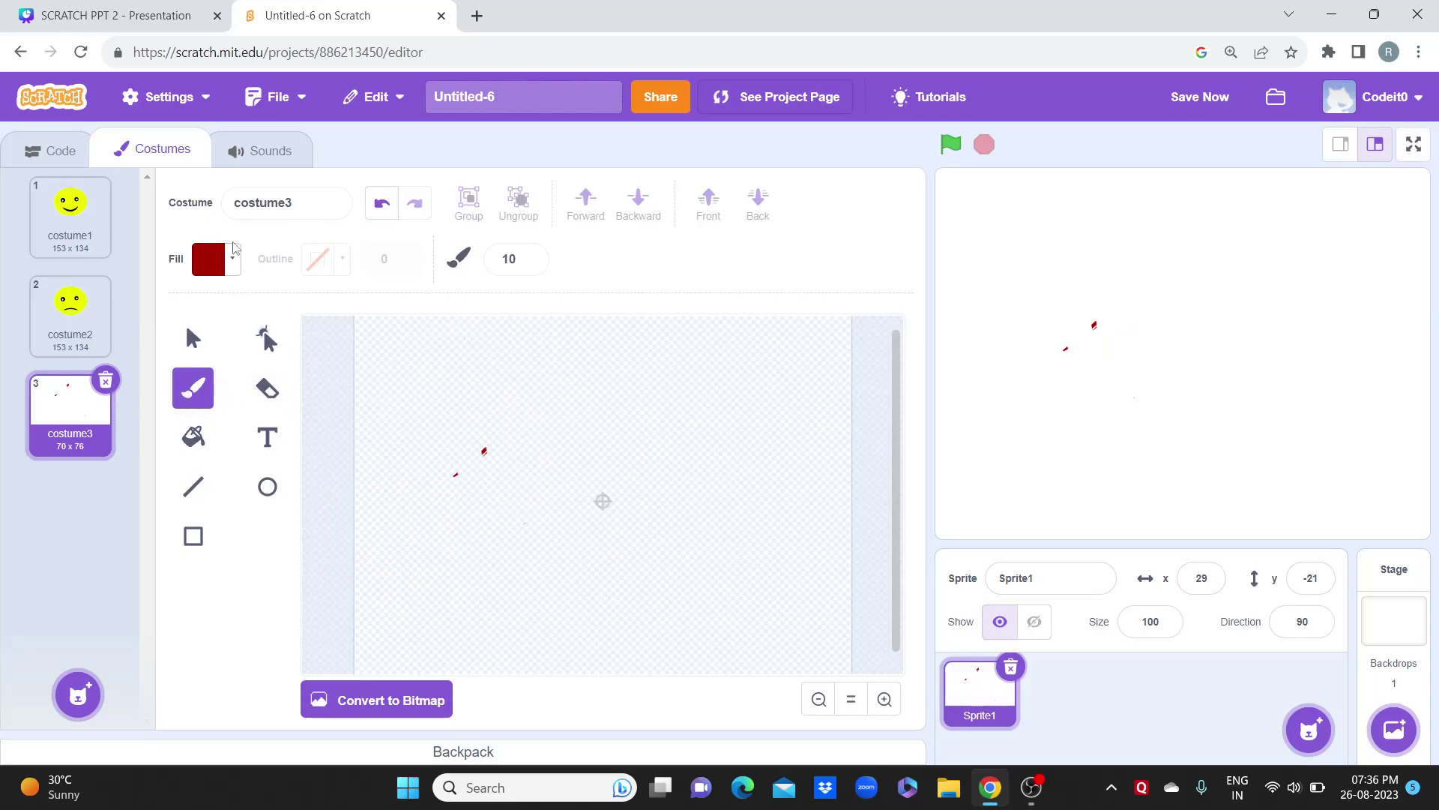
pyautogui.click(214, 257)
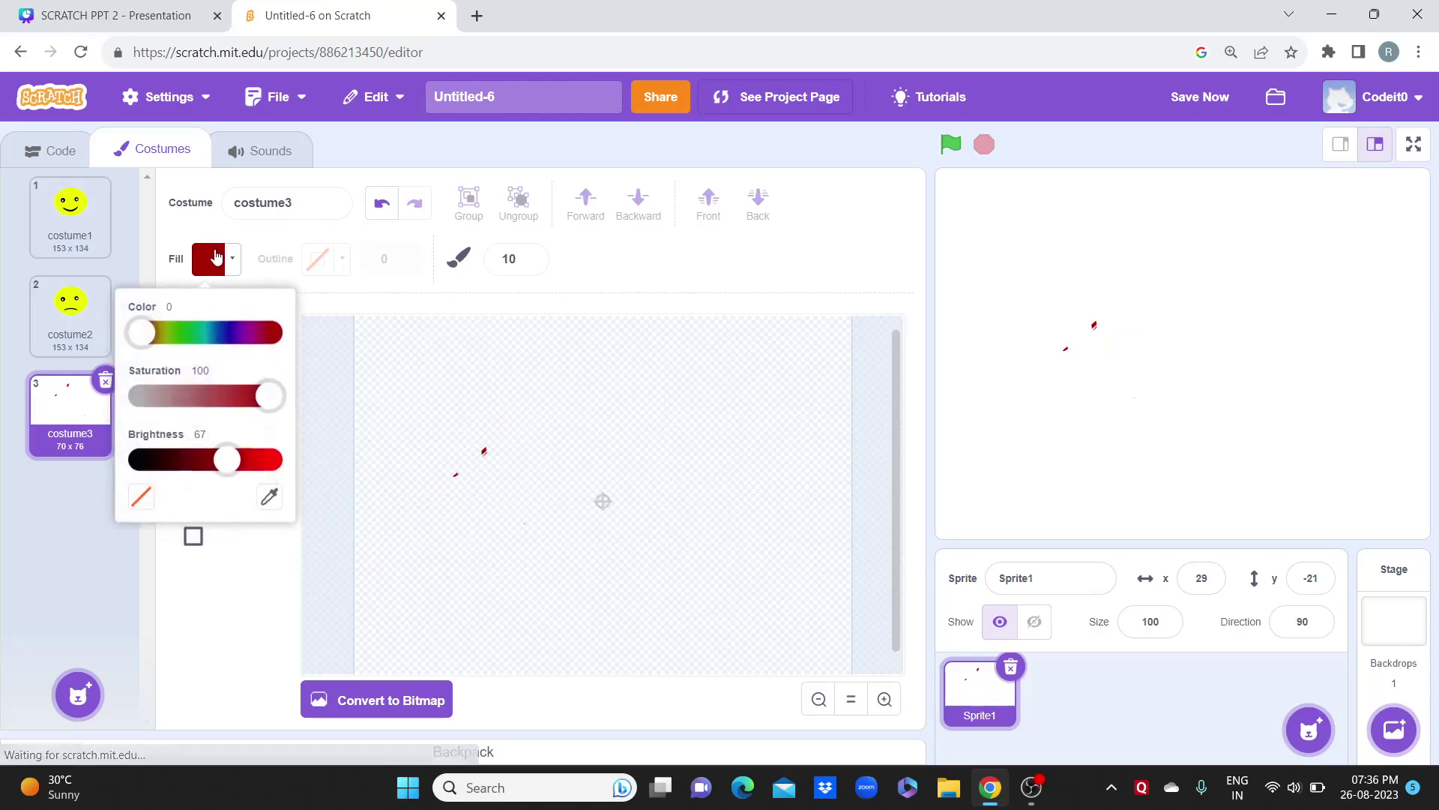
pyautogui.click(240, 589)
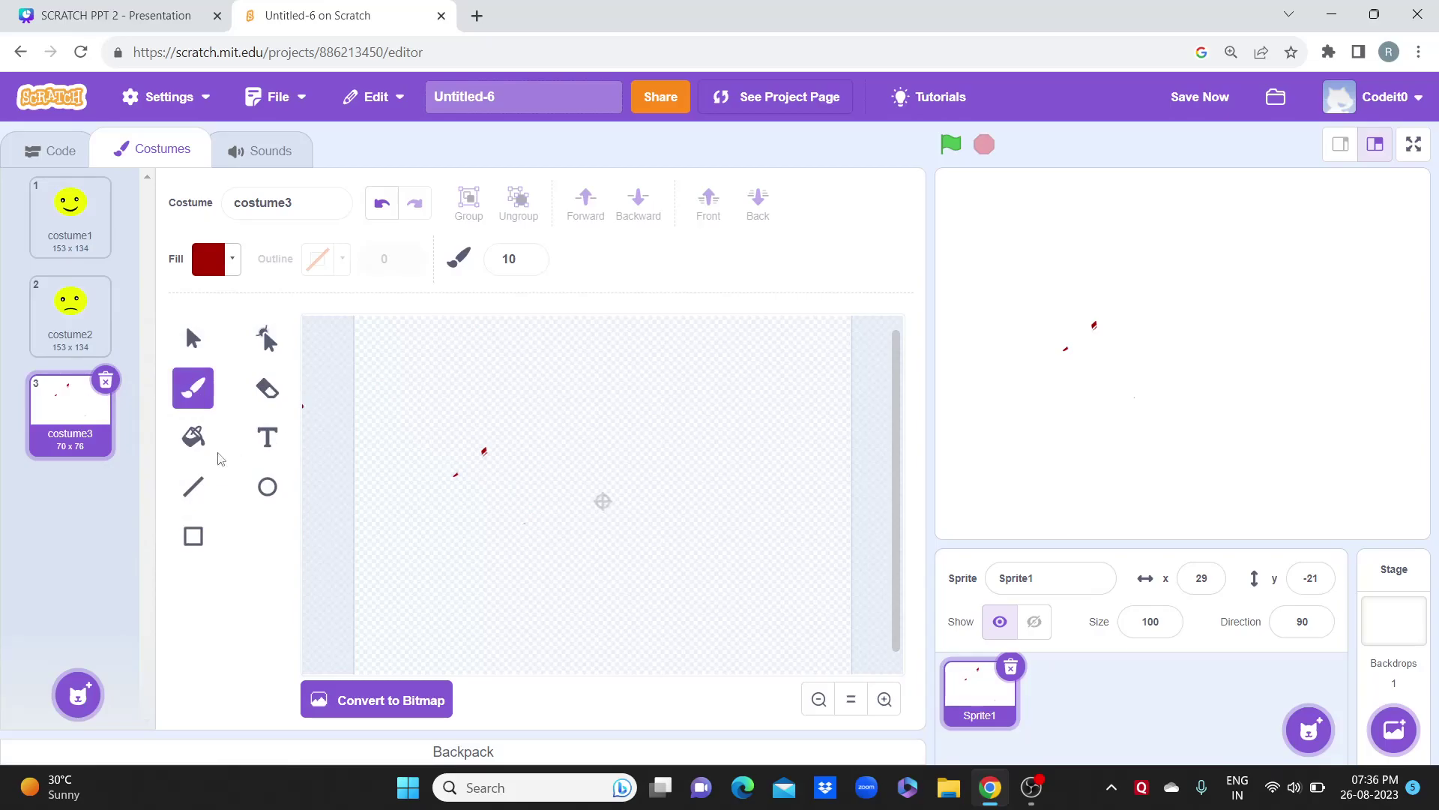
# Step: Add the dark red text "WELCOME TO SCRATCH CLASS" to costume3 in Sans Serif
pyautogui.click(270, 441)
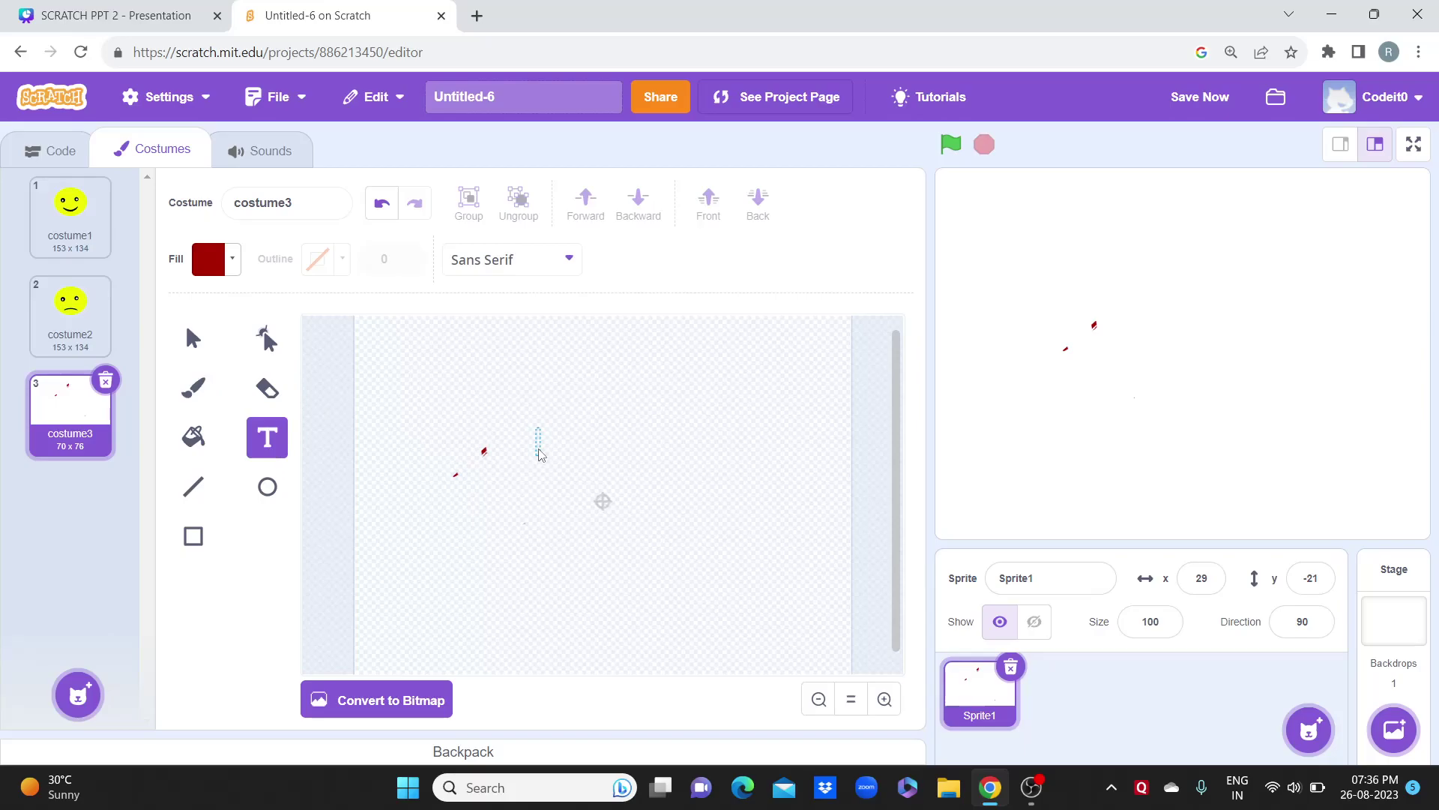
pyautogui.write('h')
pyautogui.press('BackSpace')
pyautogui.write('HELL')
pyautogui.write('WELCO')
pyautogui.press('BackSpace')
pyautogui.press('BackSpace')
pyautogui.press('BackSpace')
pyautogui.press('BackSpace')
pyautogui.press('BackSpace')
pyautogui.press('BackSpace')
pyautogui.press('BackSpace')
pyautogui.press('BackSpace')
pyautogui.press('BackSpace')
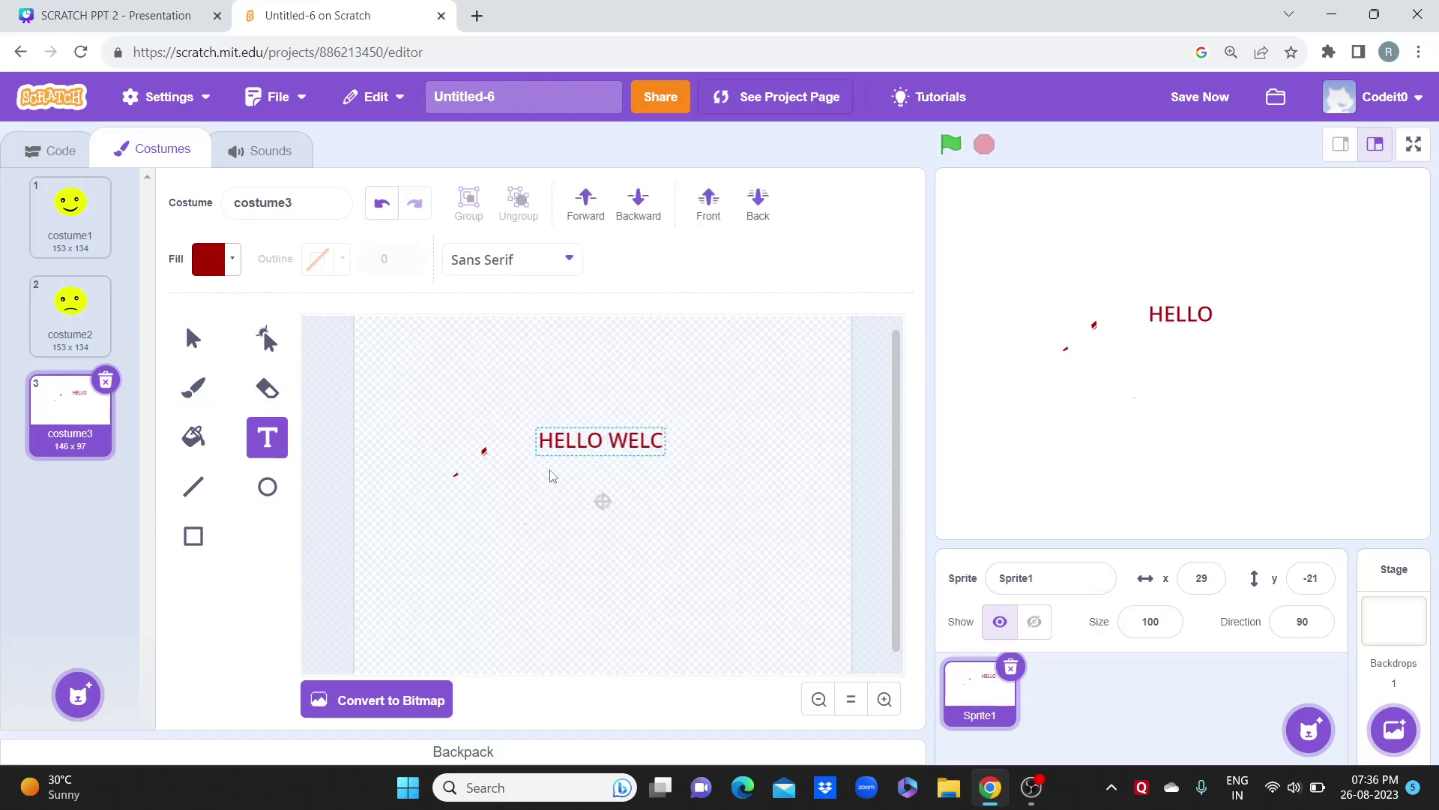
pyautogui.press('BackSpace')
pyautogui.press('BackSpace')
pyautogui.write('WELCOME')
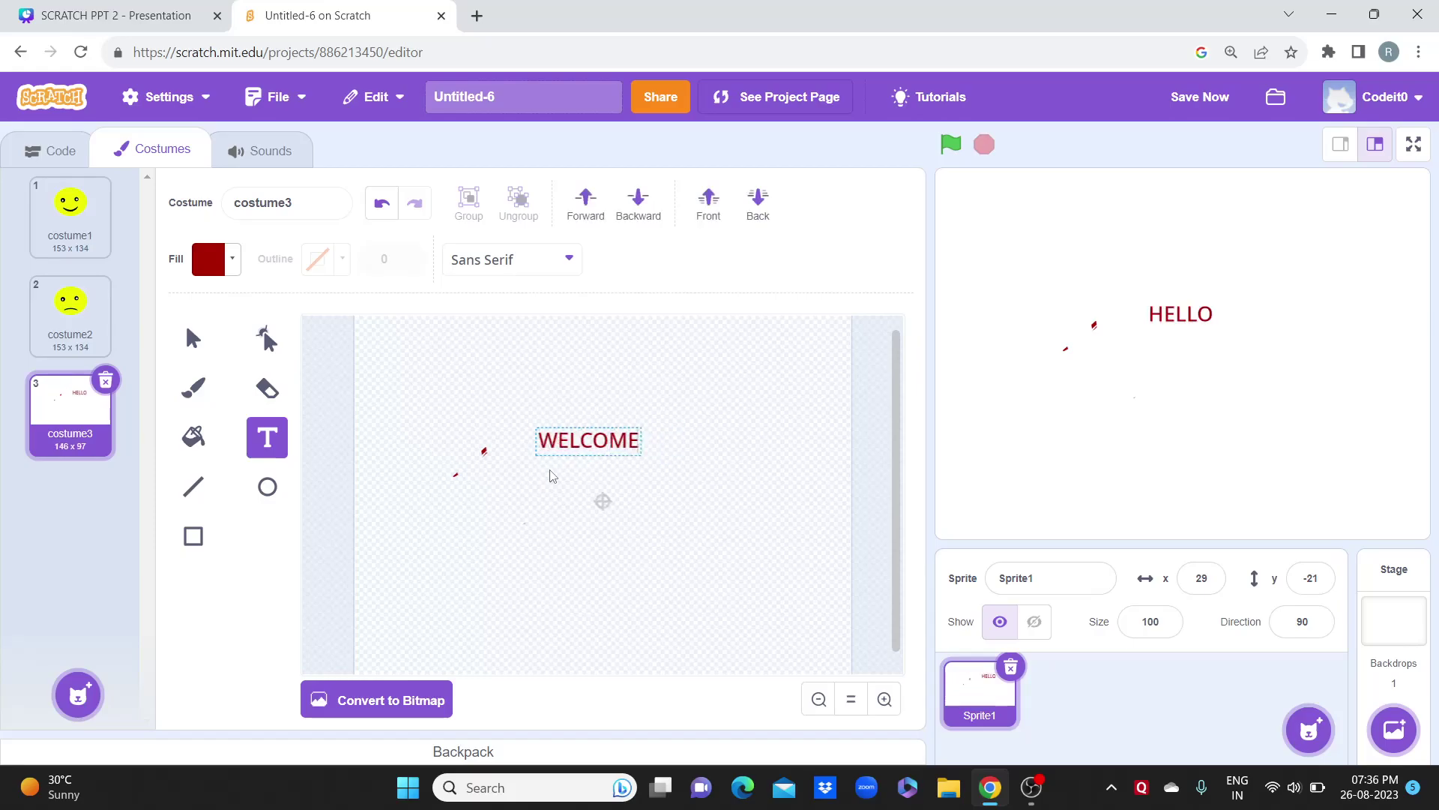
pyautogui.write(' TO SCRATCH')
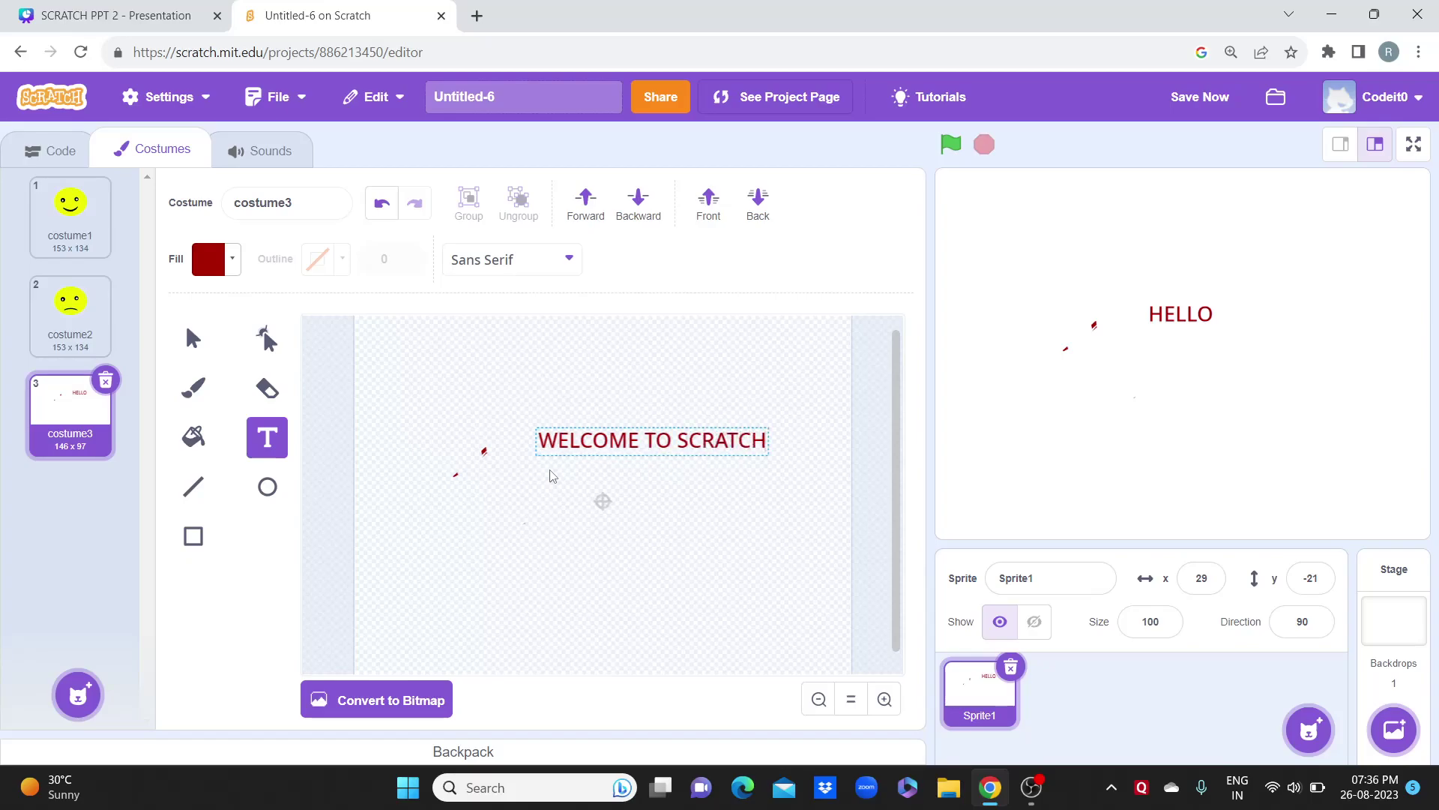
pyautogui.write(' CLASS')
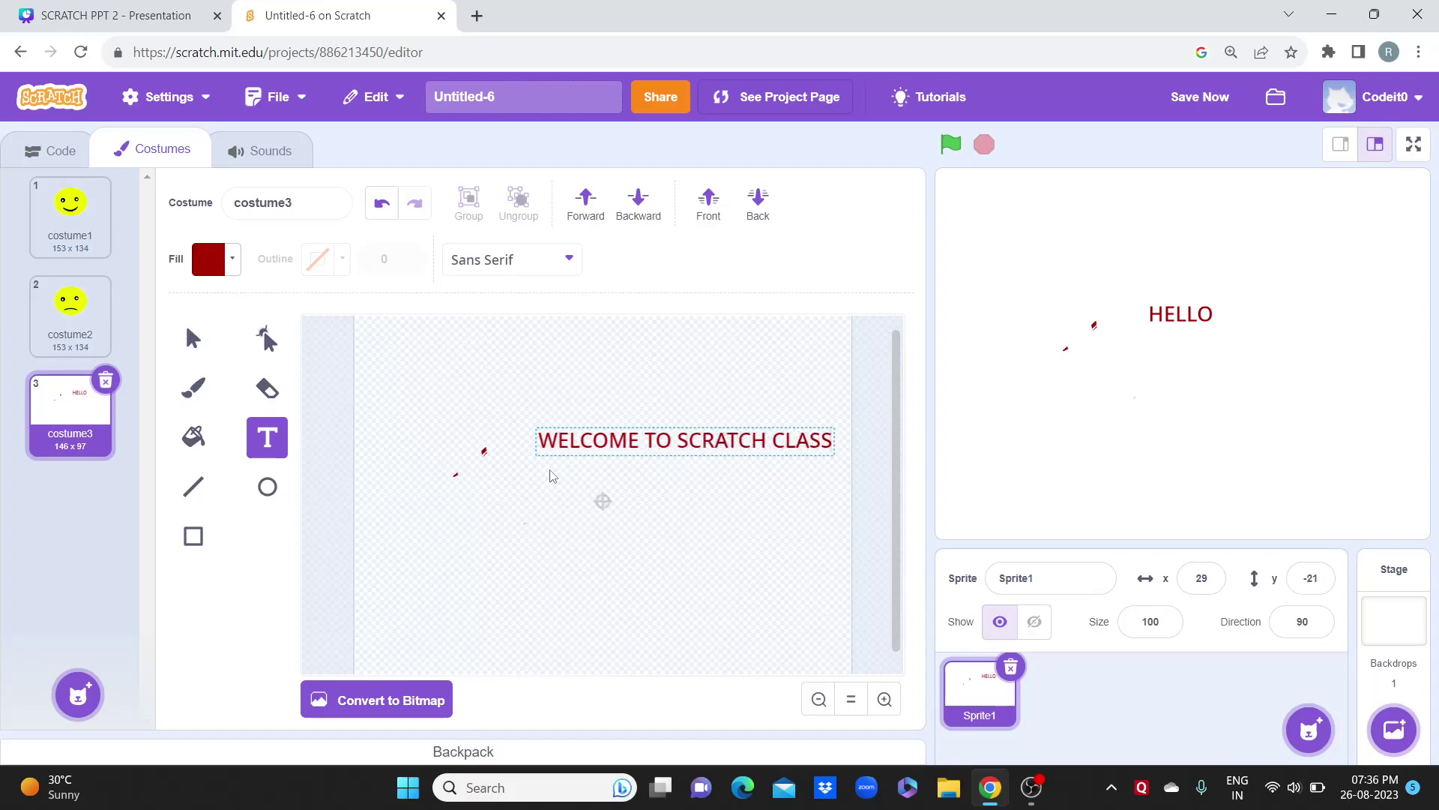
pyautogui.click(716, 373)
# Step: Move the welcome text left and slightly down so it covers the leftover red specks
pyautogui.moveTo(735, 448); pyautogui.dragTo(635, 468)
pyautogui.click(636, 467)
pyautogui.click(600, 498)
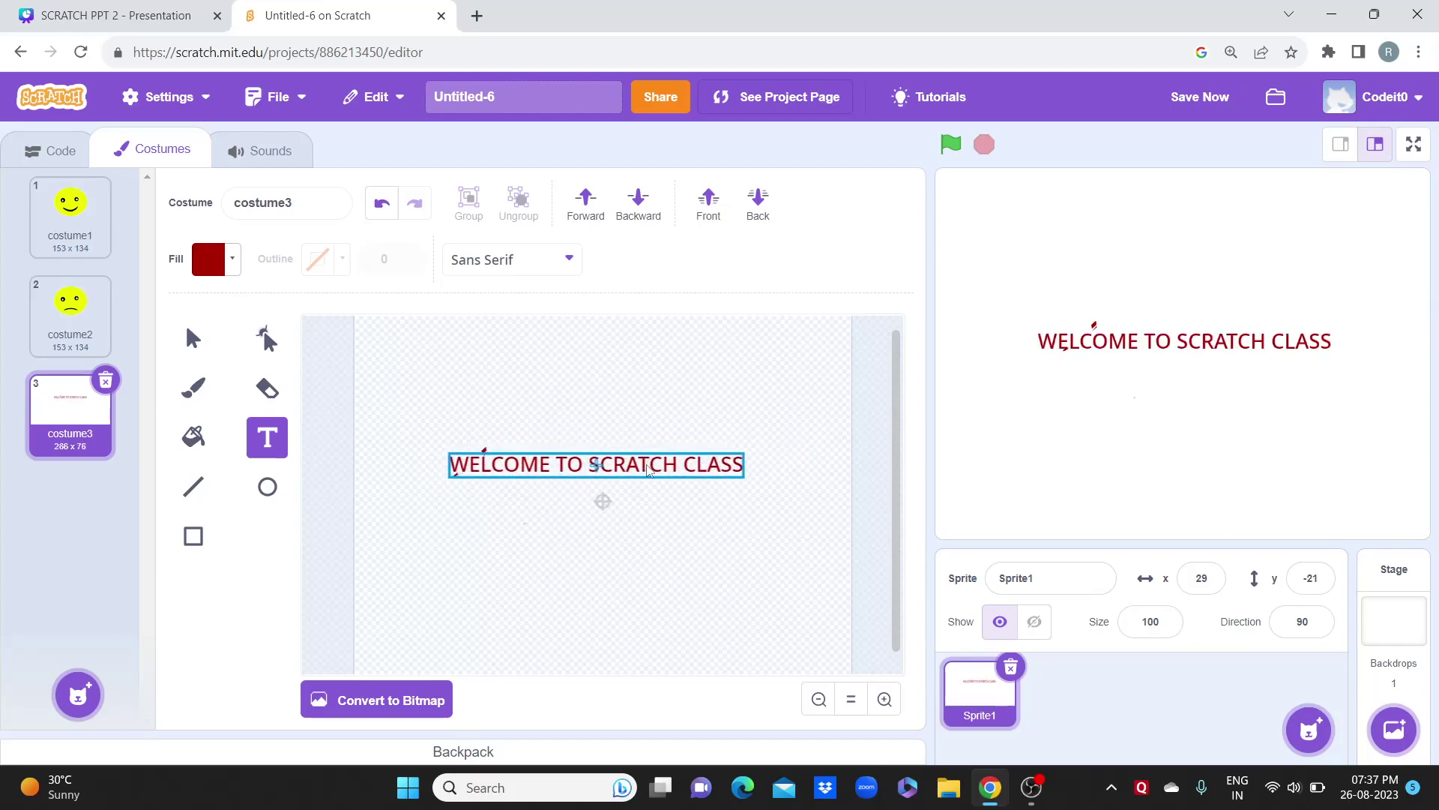
# Step: Recolour the welcome text dark blue and set its font to Pixel
pyautogui.click(227, 259)
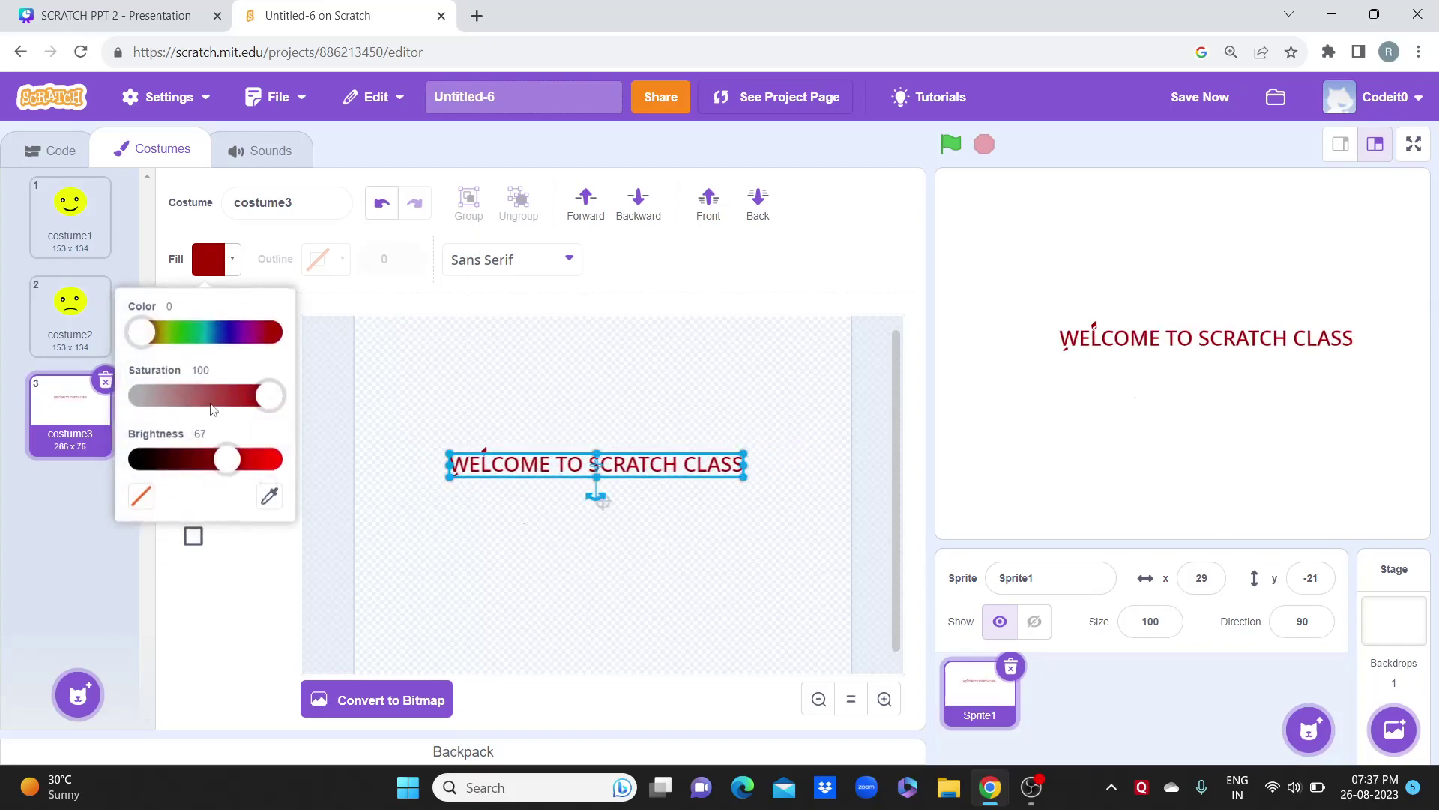
pyautogui.moveTo(140, 332); pyautogui.dragTo(229, 332)
pyautogui.click(572, 253)
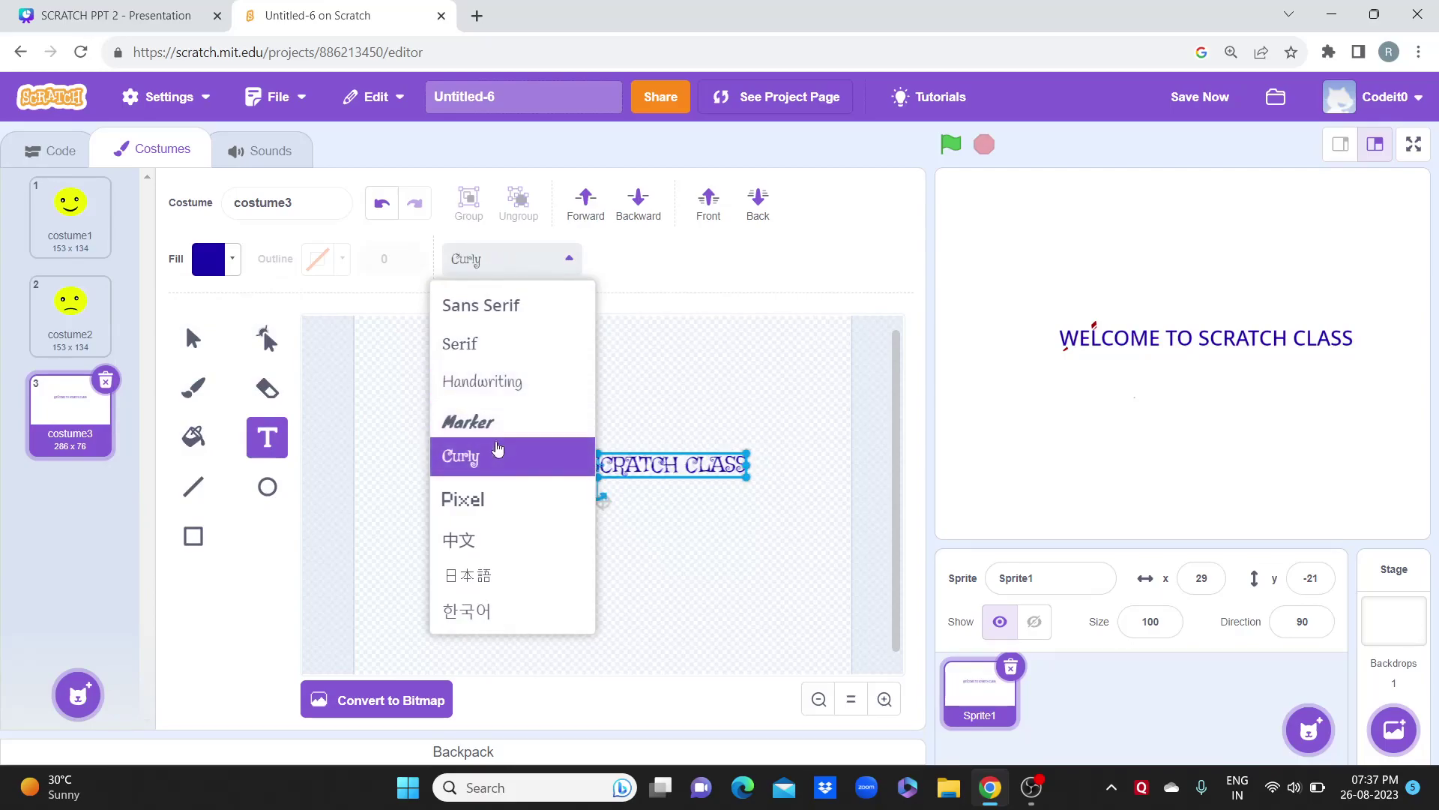
pyautogui.click(502, 501)
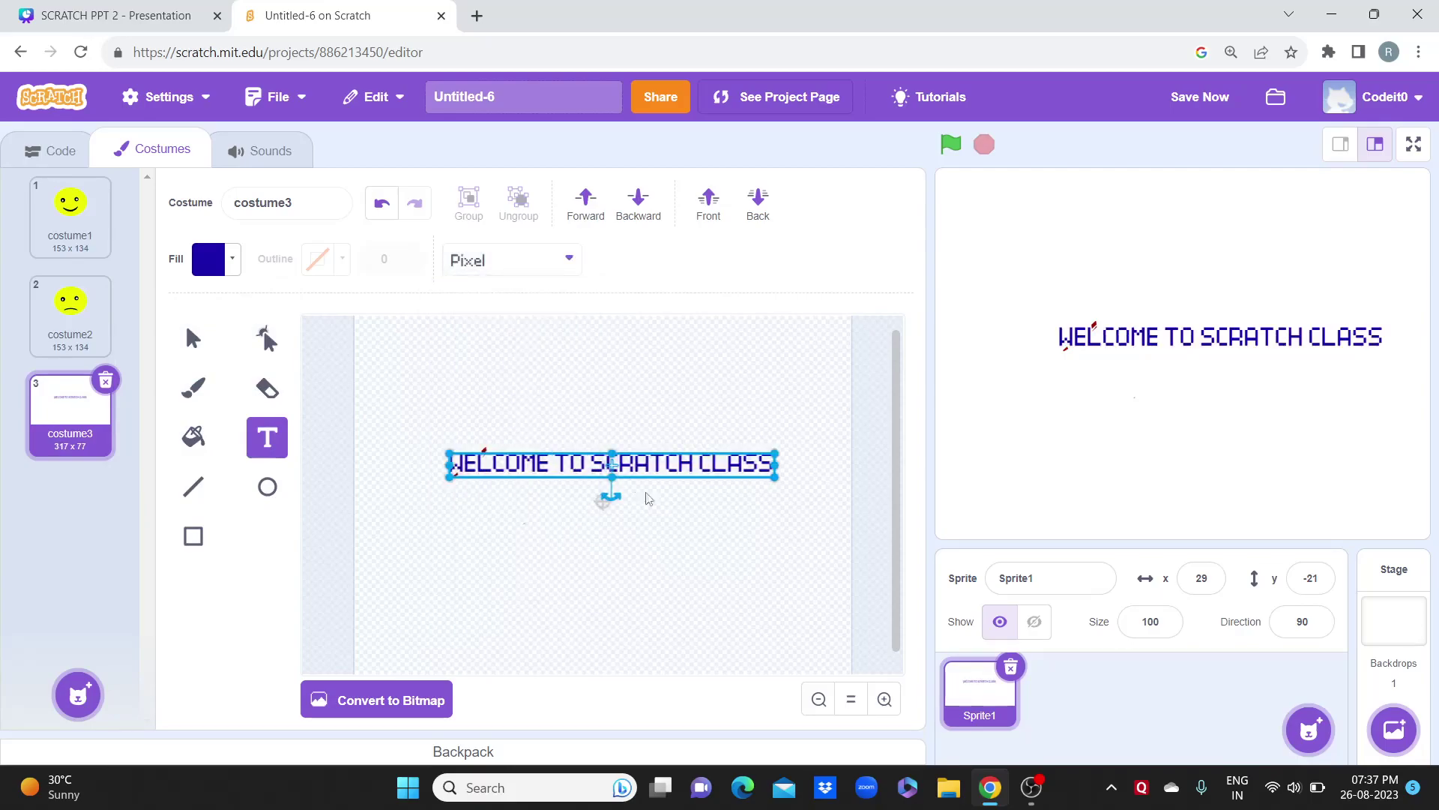
# Step: Enlarge the welcome text and fit it across almost the full width of the canvas
pyautogui.moveTo(781, 477); pyautogui.dragTo(1102, 501)
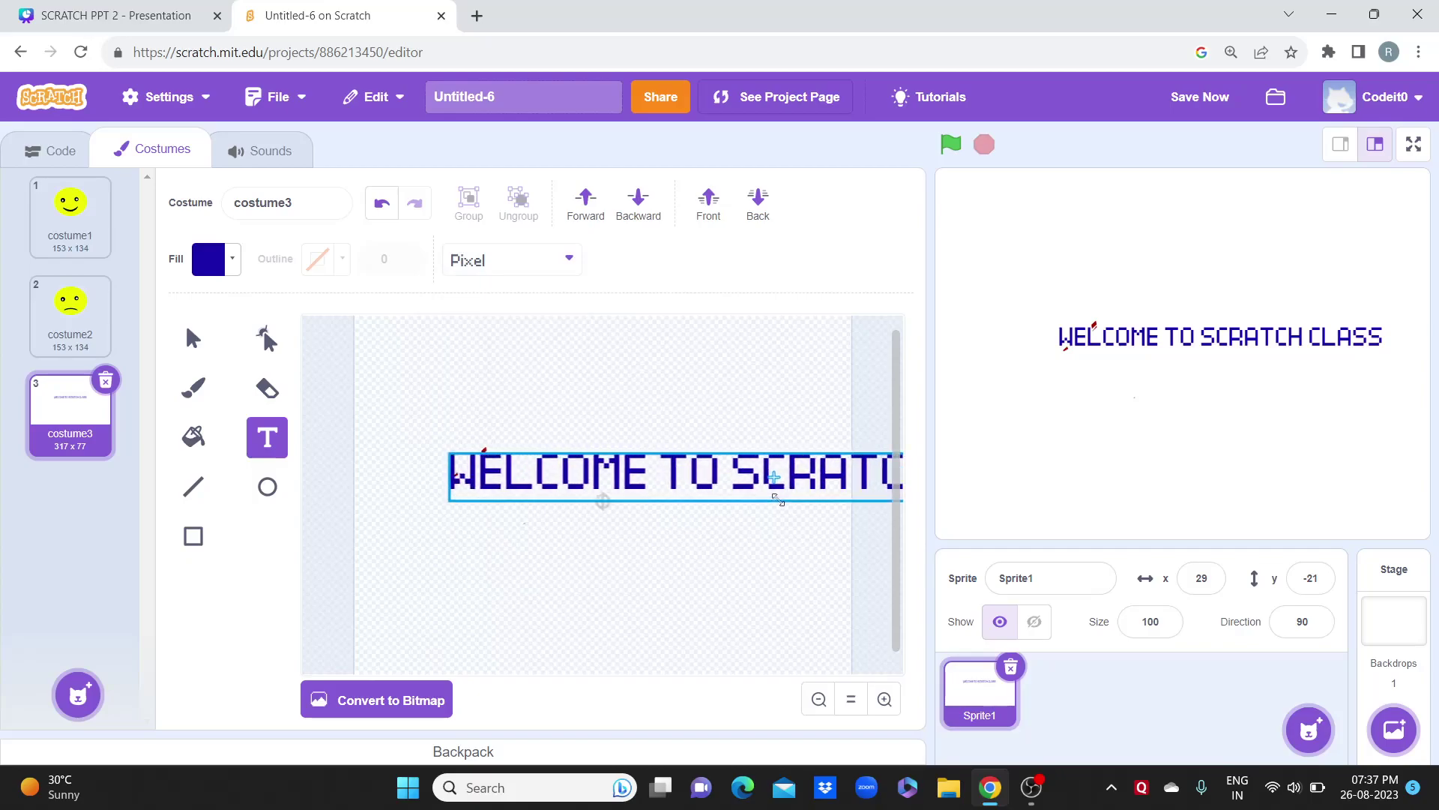
pyautogui.moveTo(805, 476); pyautogui.dragTo(696, 468)
pyautogui.moveTo(350, 453); pyautogui.dragTo(547, 468)
pyautogui.moveTo(796, 486); pyautogui.dragTo(613, 475)
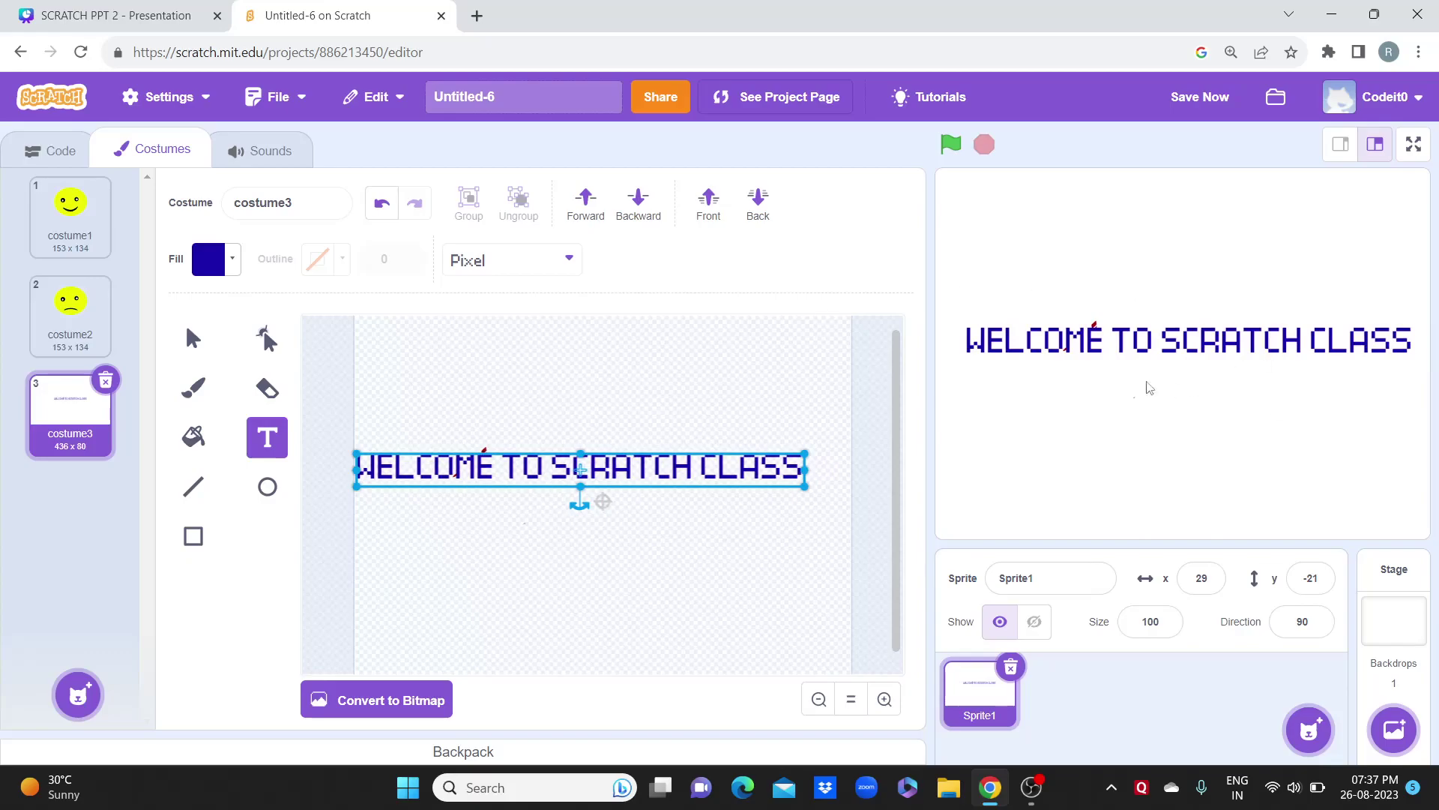
# Step: Change the welcome text's font to Marker, shift it slightly right to centre it, and deselect it
pyautogui.click(567, 260)
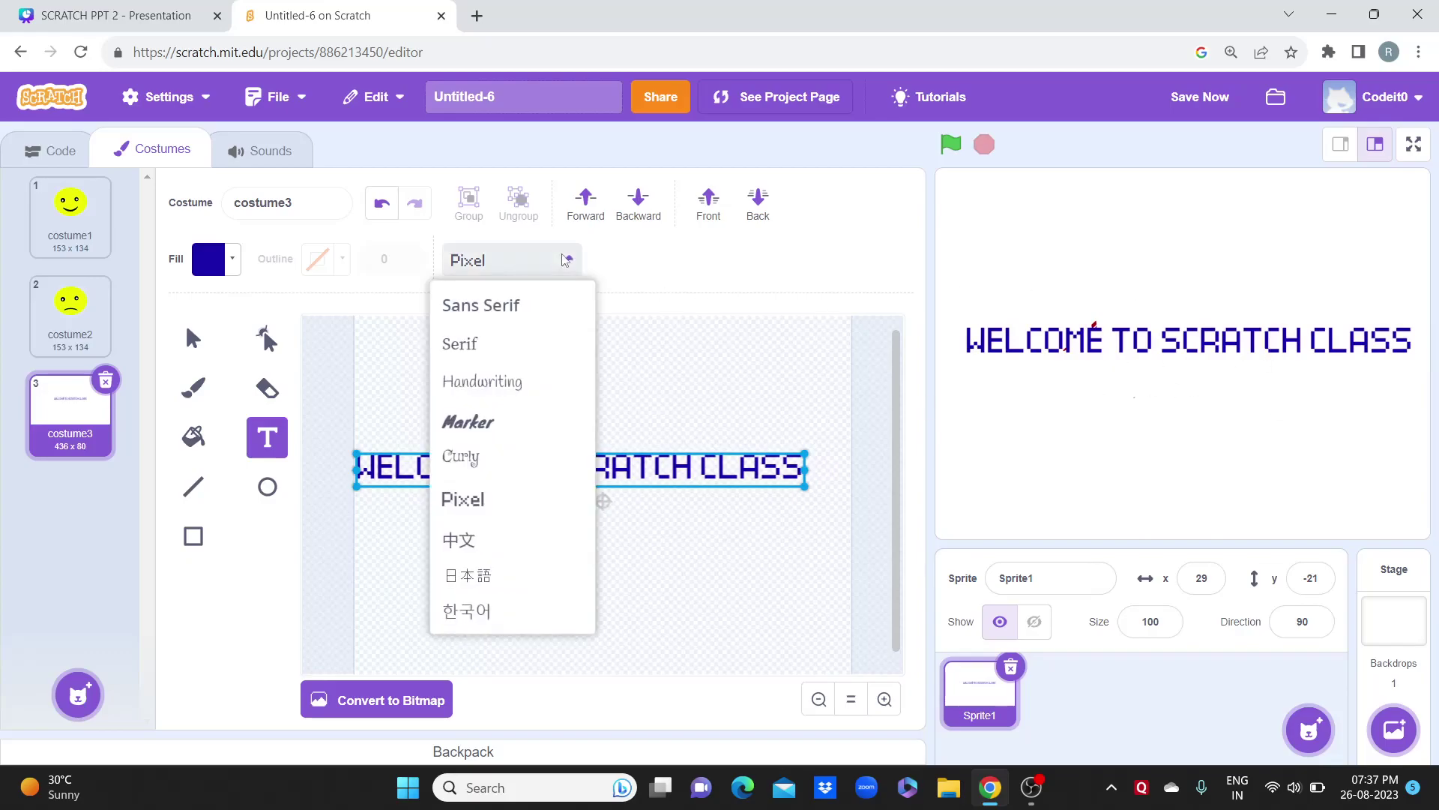
pyautogui.click(465, 440)
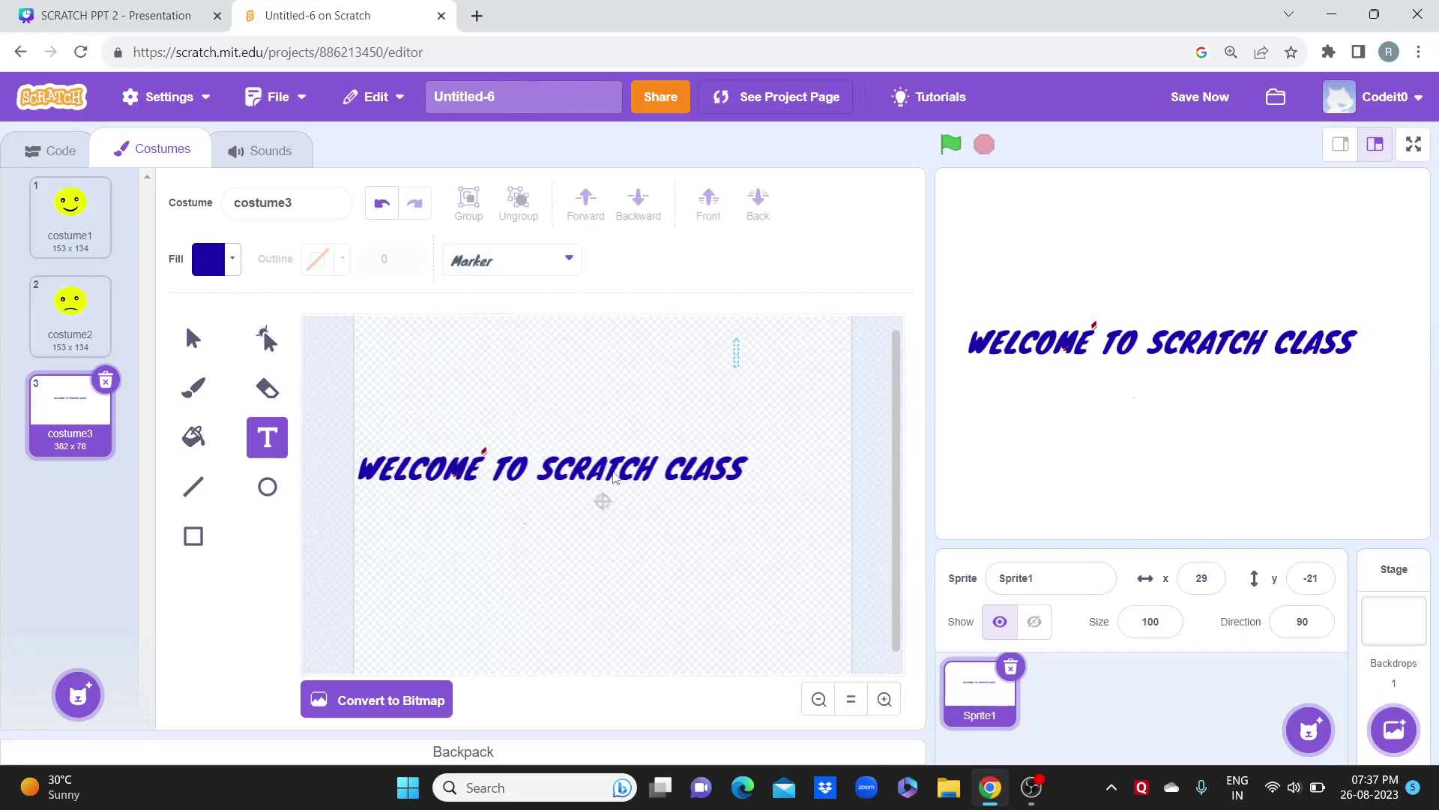
pyautogui.click(193, 338)
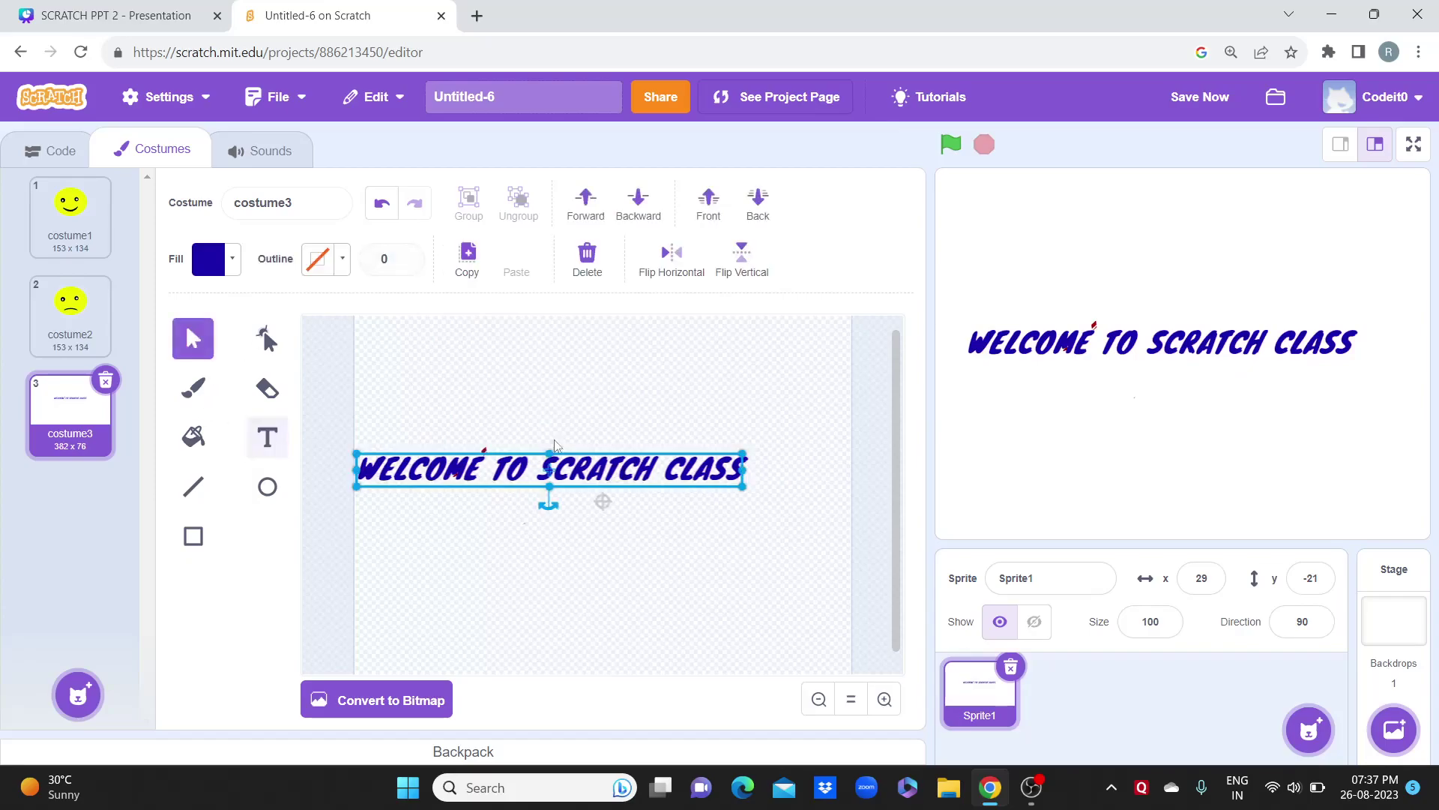
pyautogui.moveTo(576, 469); pyautogui.dragTo(606, 471)
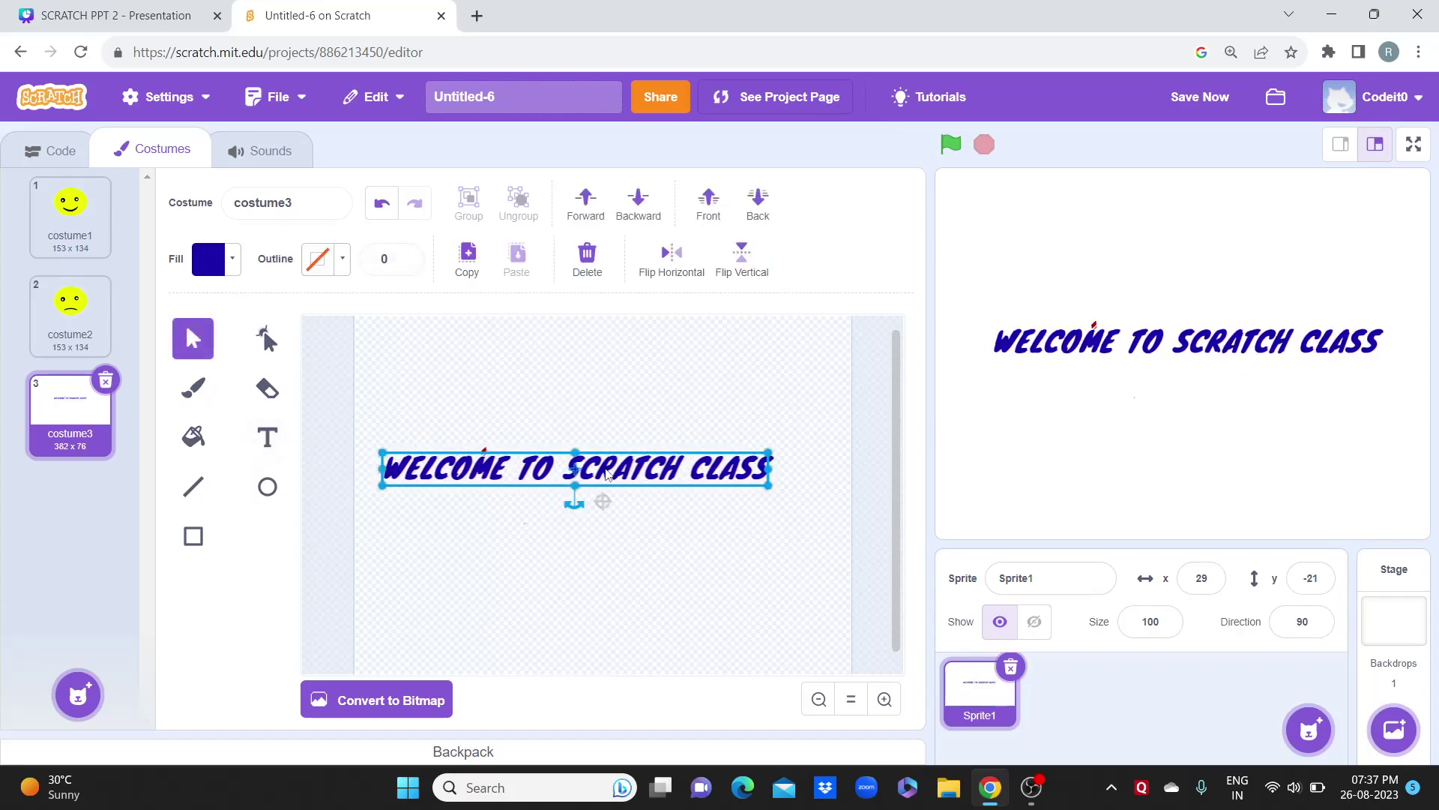
pyautogui.click(659, 378)
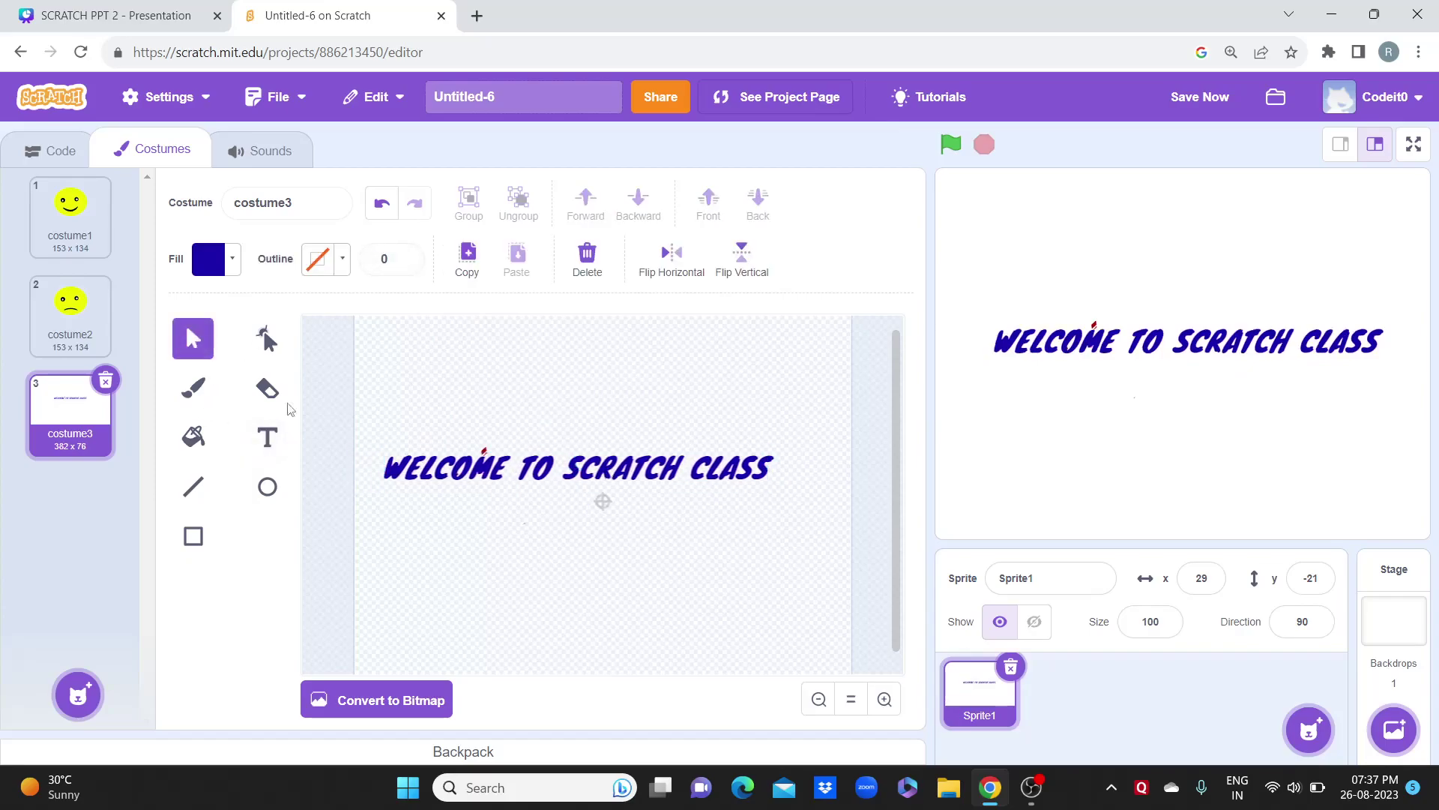
# Step: Draw a black line with outline width 13 underneath the full length of the welcome text
pyautogui.click(193, 496)
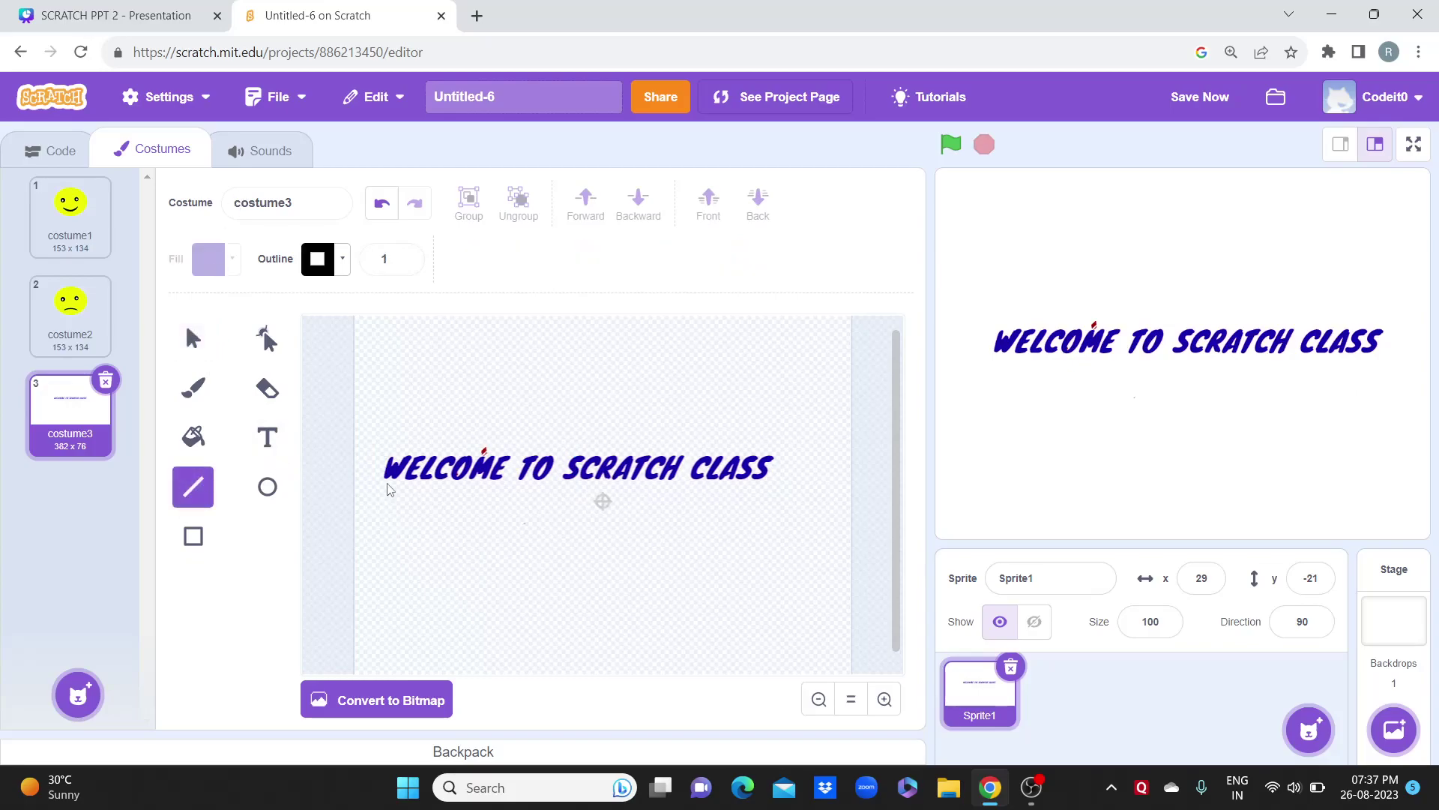
pyautogui.click(394, 258)
pyautogui.write('3')
pyautogui.moveTo(379, 500); pyautogui.dragTo(770, 499)
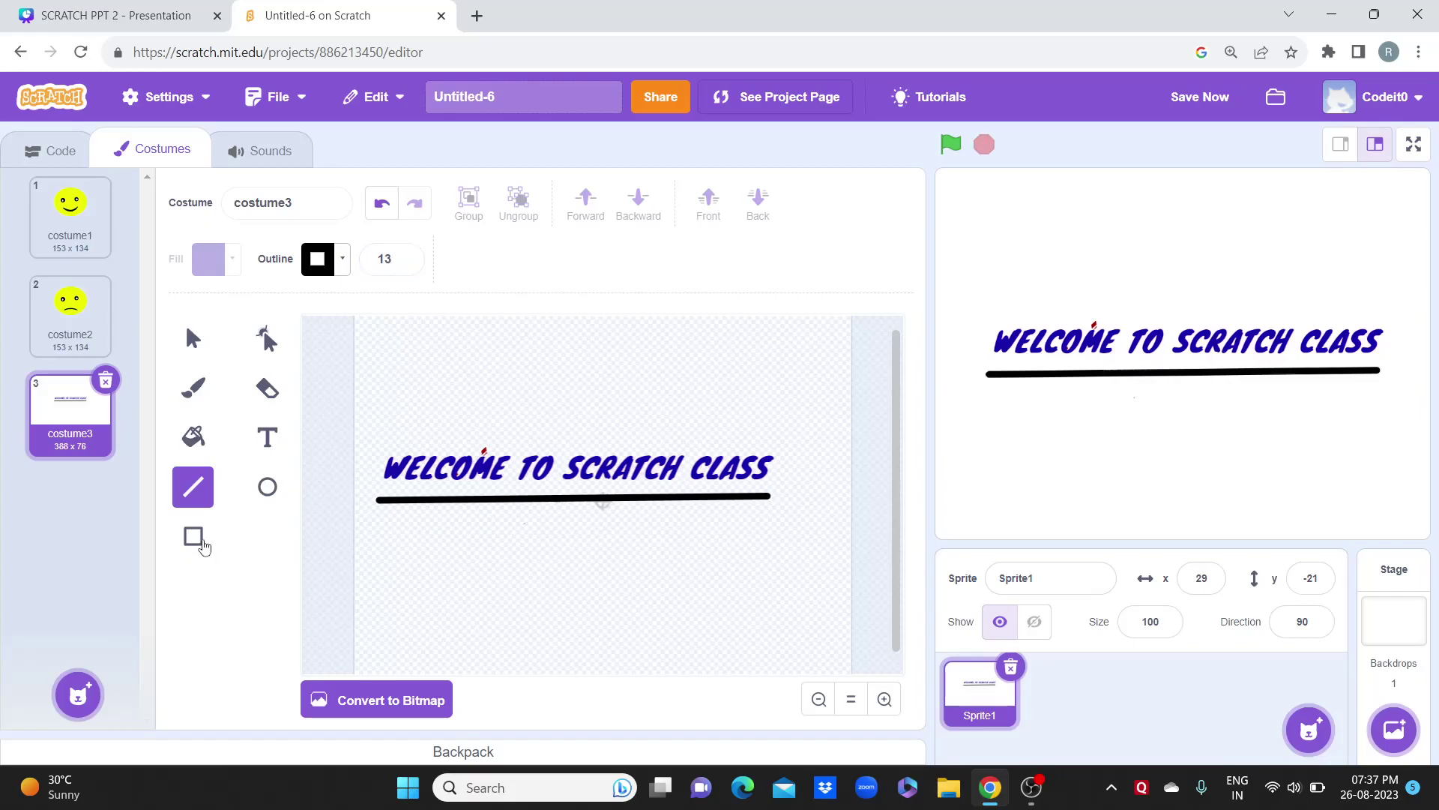
# Step: Add another blank painted costume, draw a small dark blue rectangle in its upper left area, and set its outline width to 0
pyautogui.moveTo(75, 690)
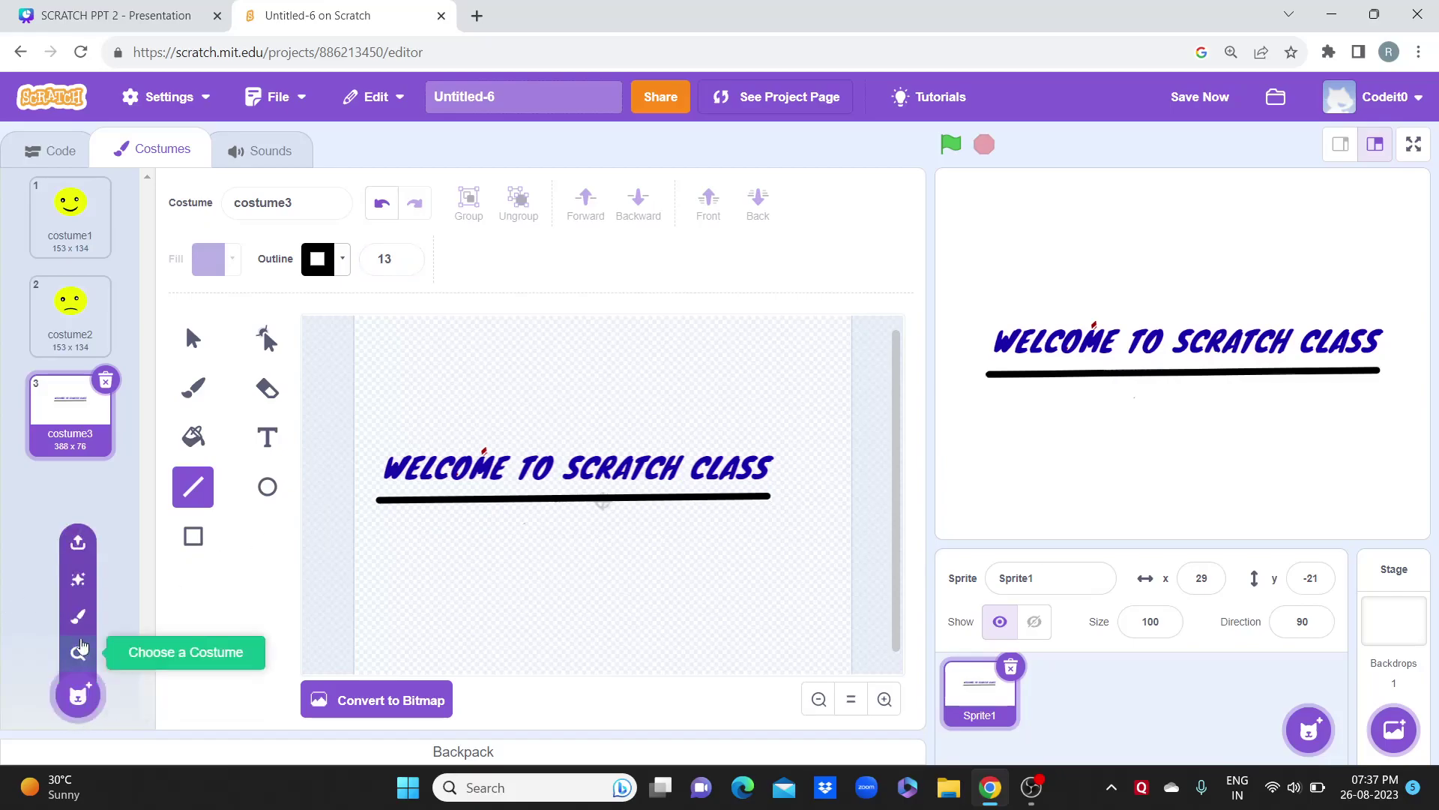
pyautogui.click(80, 621)
pyautogui.click(193, 536)
pyautogui.moveTo(437, 362); pyautogui.dragTo(536, 438)
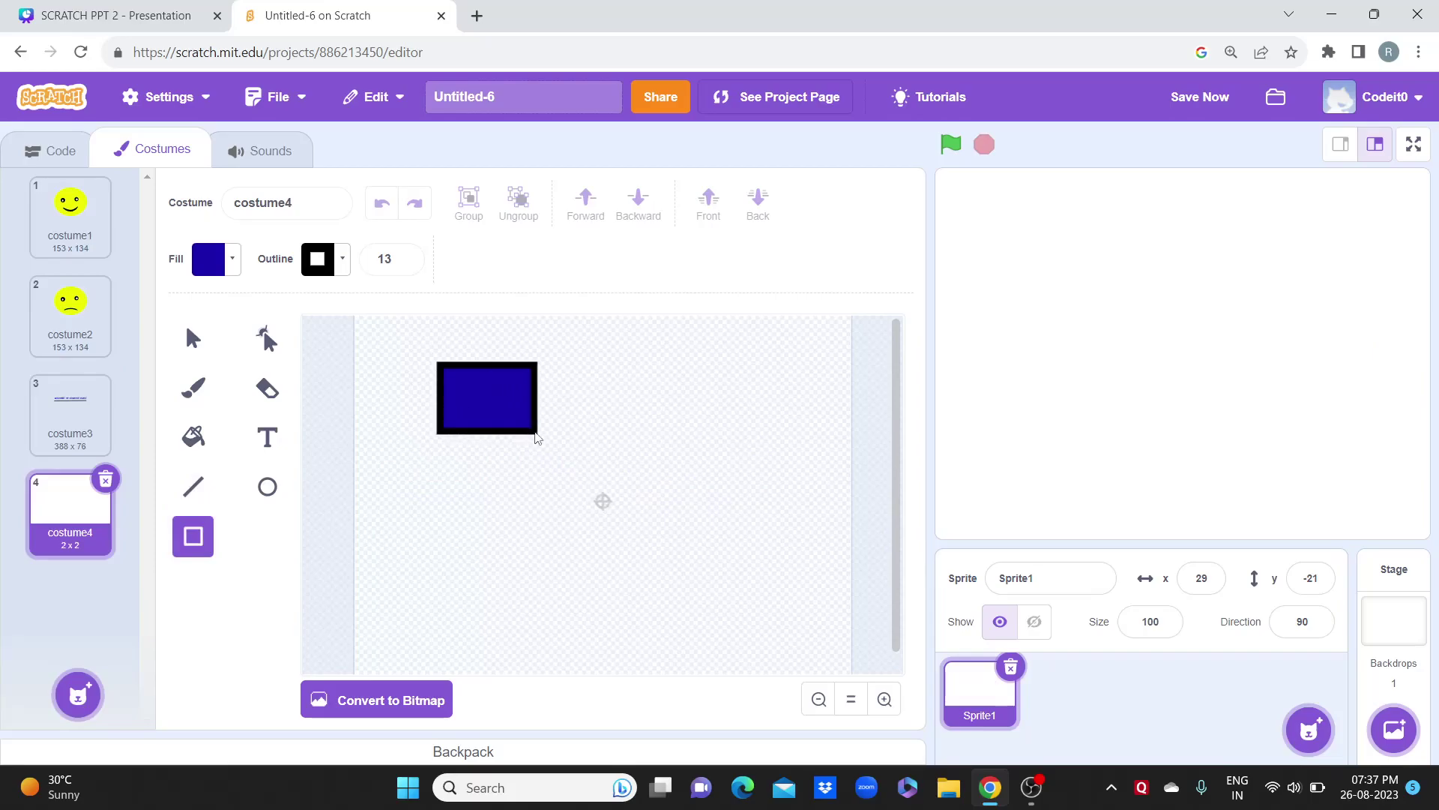
pyautogui.click(405, 264)
pyautogui.click(405, 263)
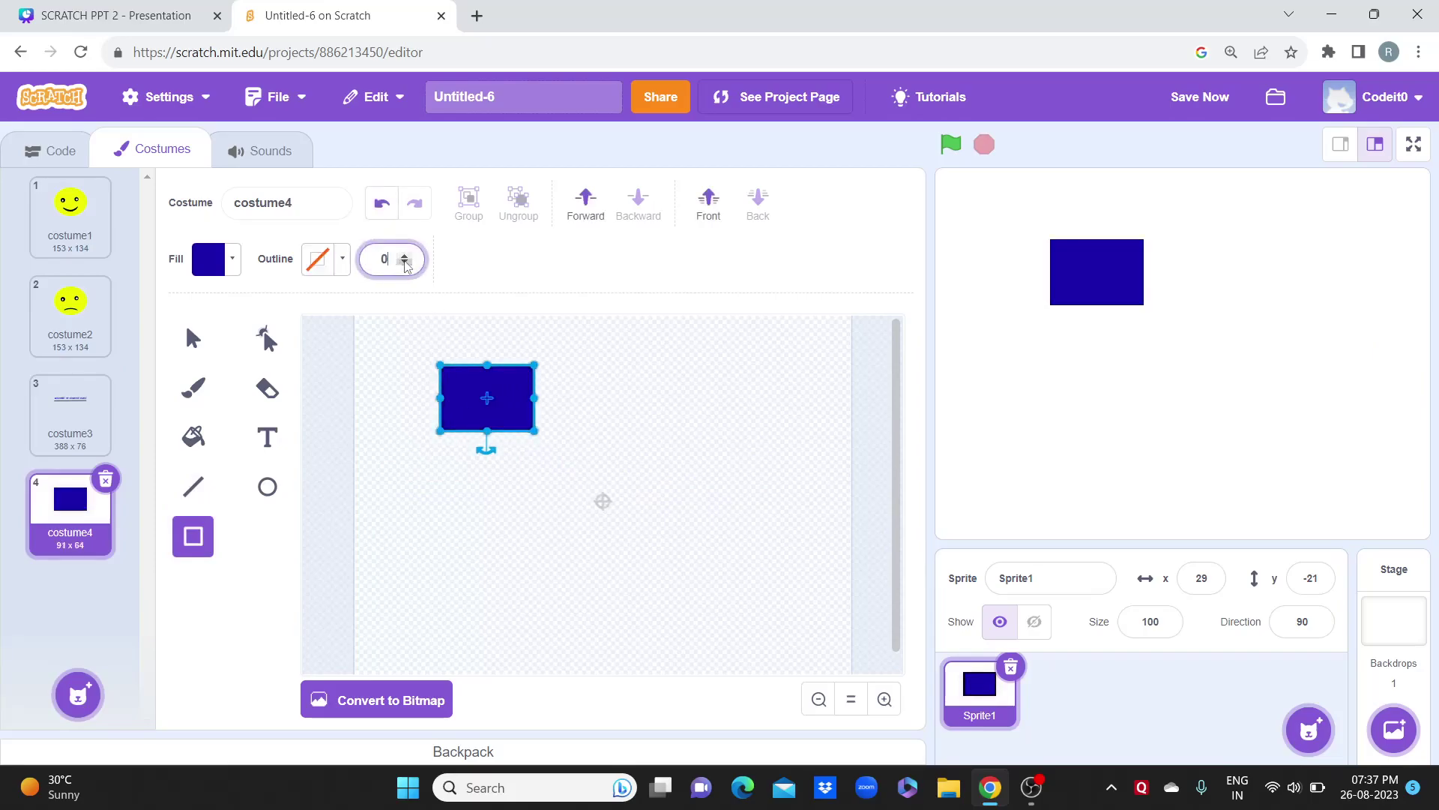
# Step: Draw a wide dark blue rectangle below the small one and a dark blue circle beside the small rectangle, both without outlines
pyautogui.moveTo(466, 509); pyautogui.dragTo(740, 583)
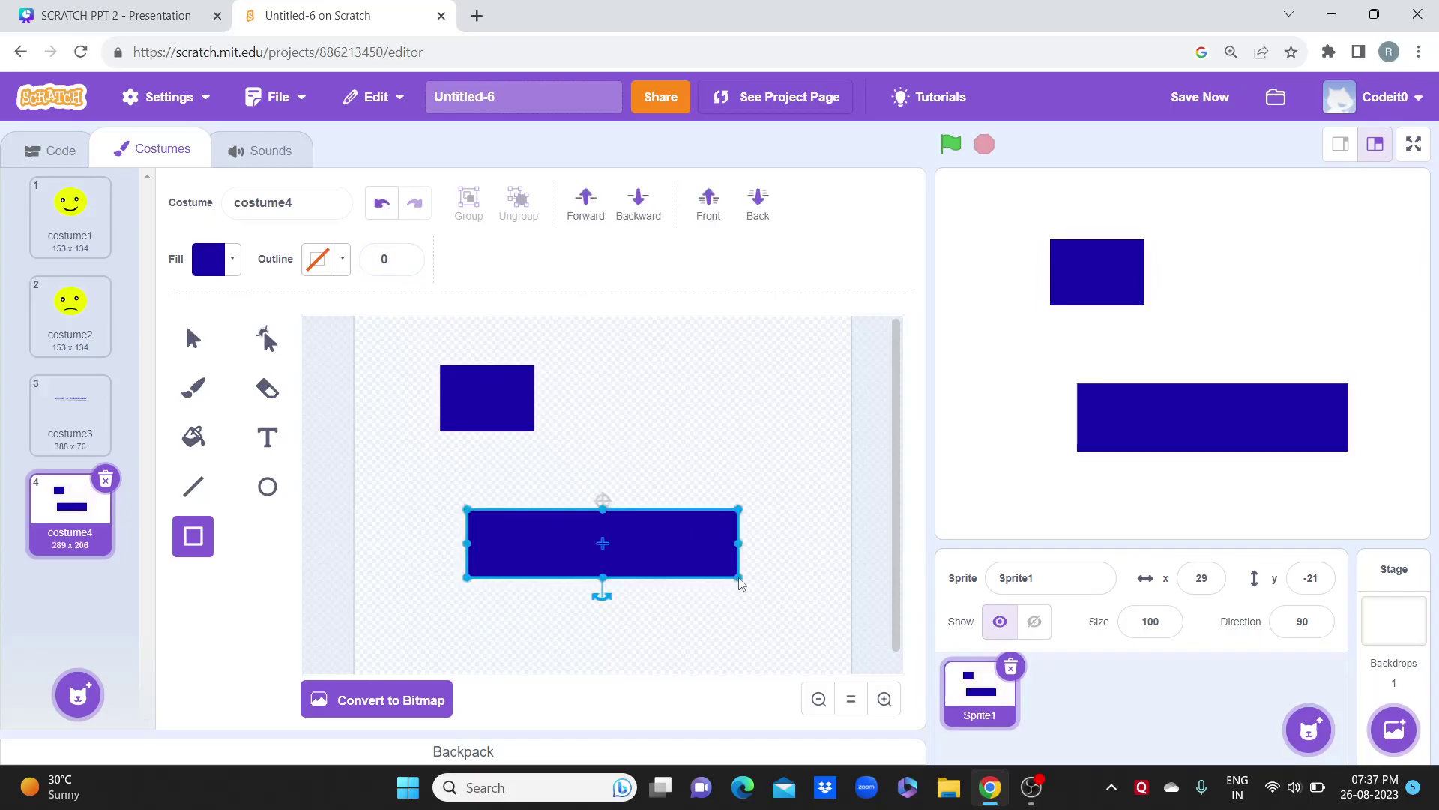
pyautogui.click(267, 486)
pyautogui.moveTo(590, 366); pyautogui.dragTo(678, 444)
pyautogui.click(201, 484)
pyautogui.moveTo(770, 388); pyautogui.dragTo(697, 479)
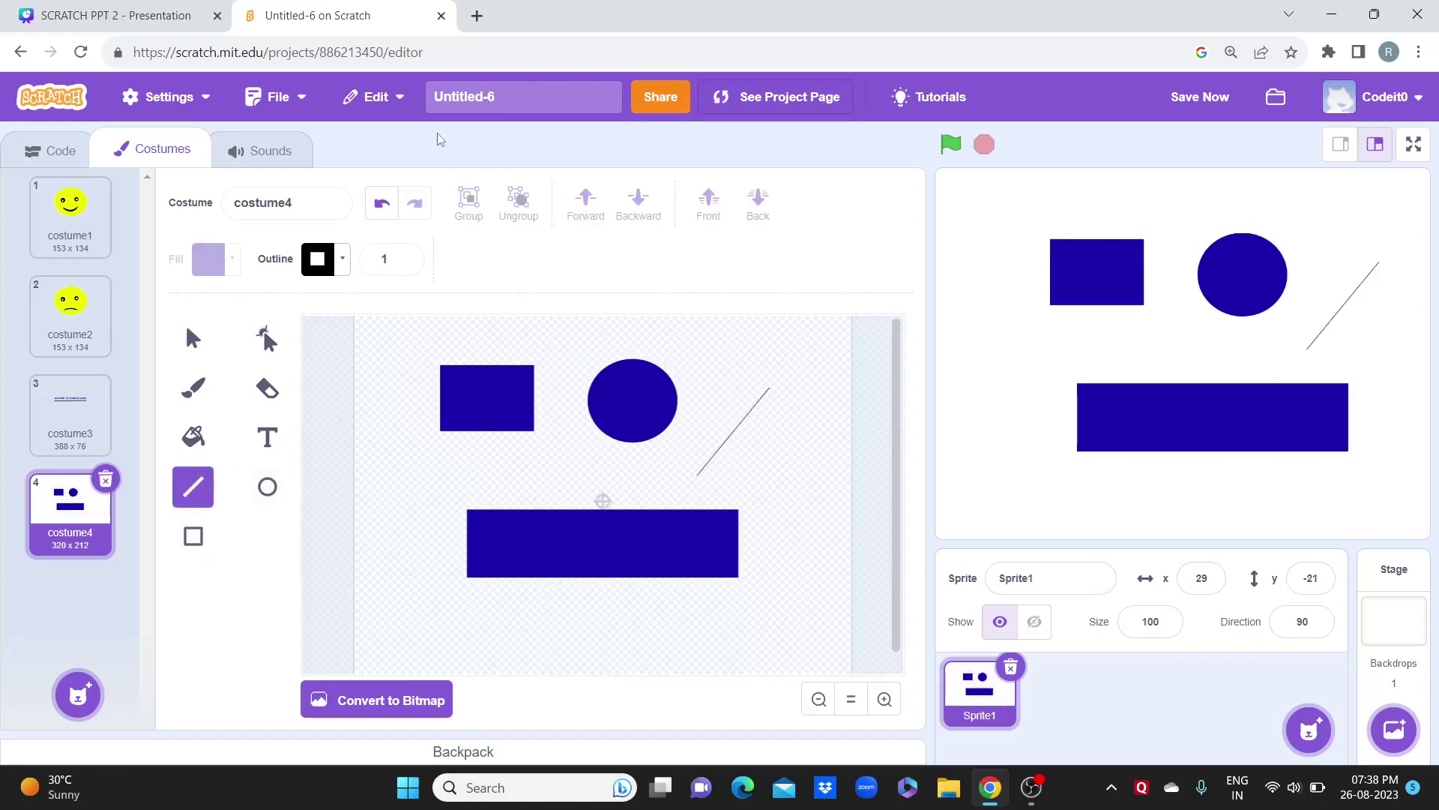
pyautogui.click(381, 202)
# Step: Set the outline colour to blue (Color 67) and the outline width to 18, applying it to the circle
pyautogui.click(318, 258)
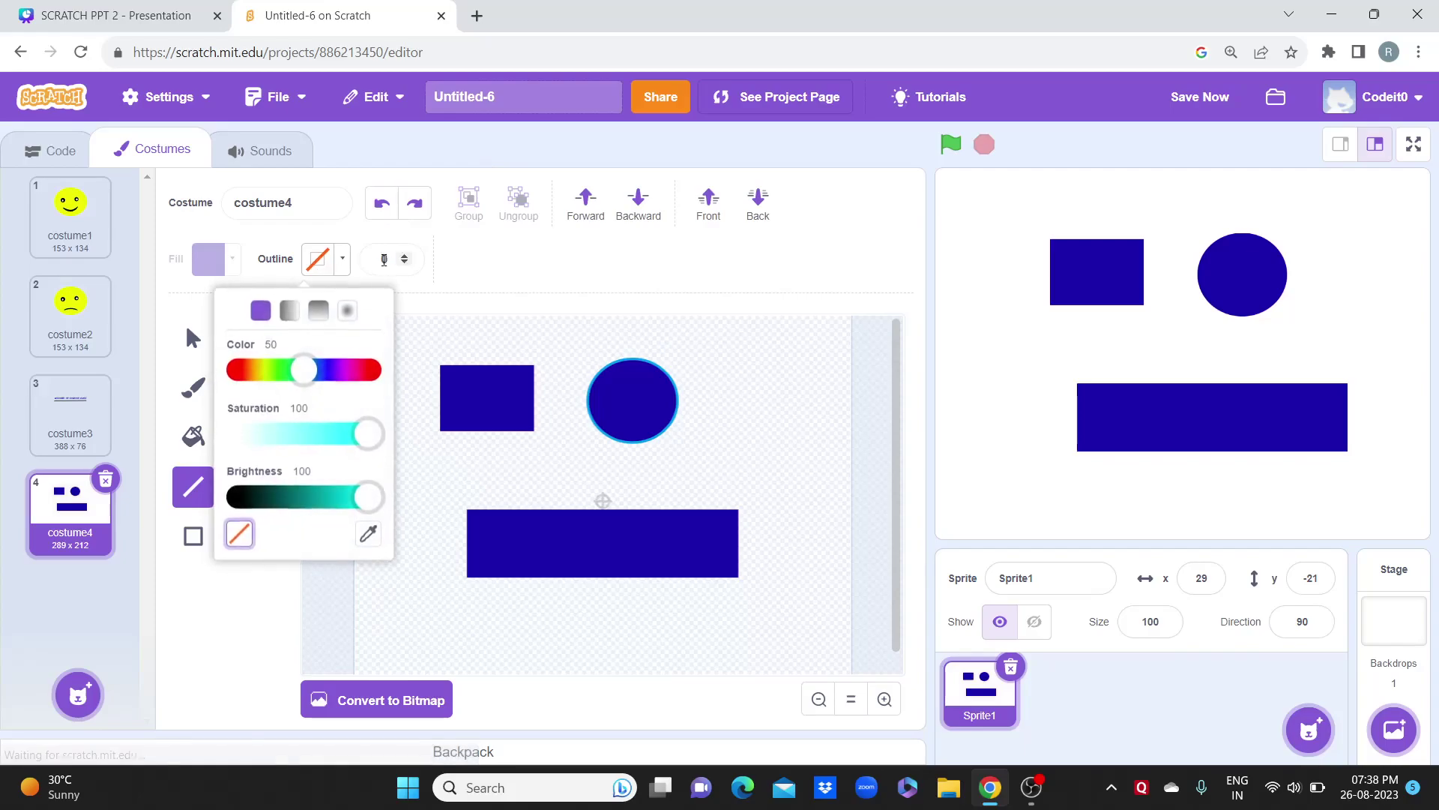
pyautogui.click(323, 383)
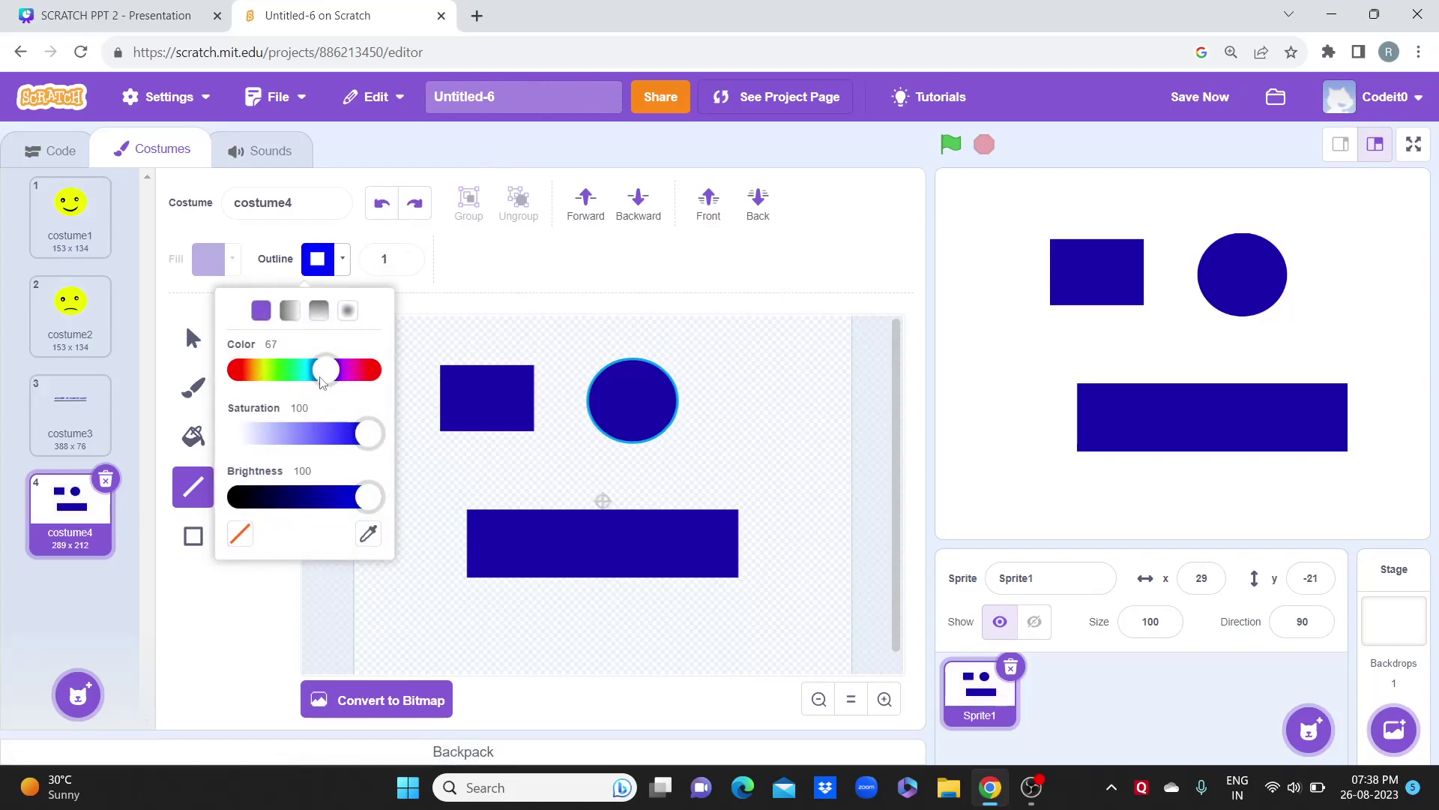
pyautogui.click(405, 256)
pyautogui.click(404, 255)
pyautogui.click(405, 255)
pyautogui.click(405, 255)
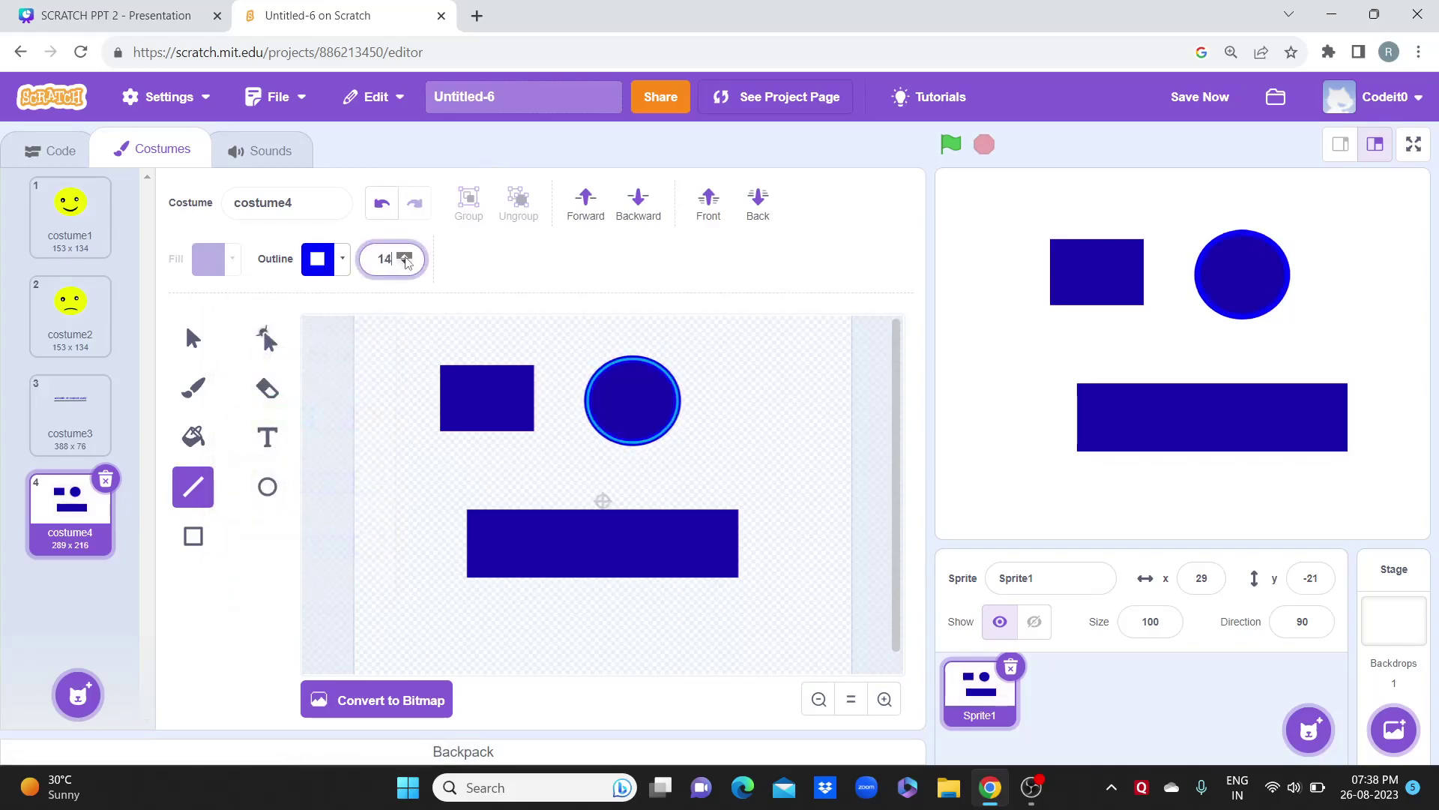
# Step: Draw a triangle from three connected blue lines beside the circle, closing it along the base
pyautogui.moveTo(792, 347); pyautogui.dragTo(727, 446)
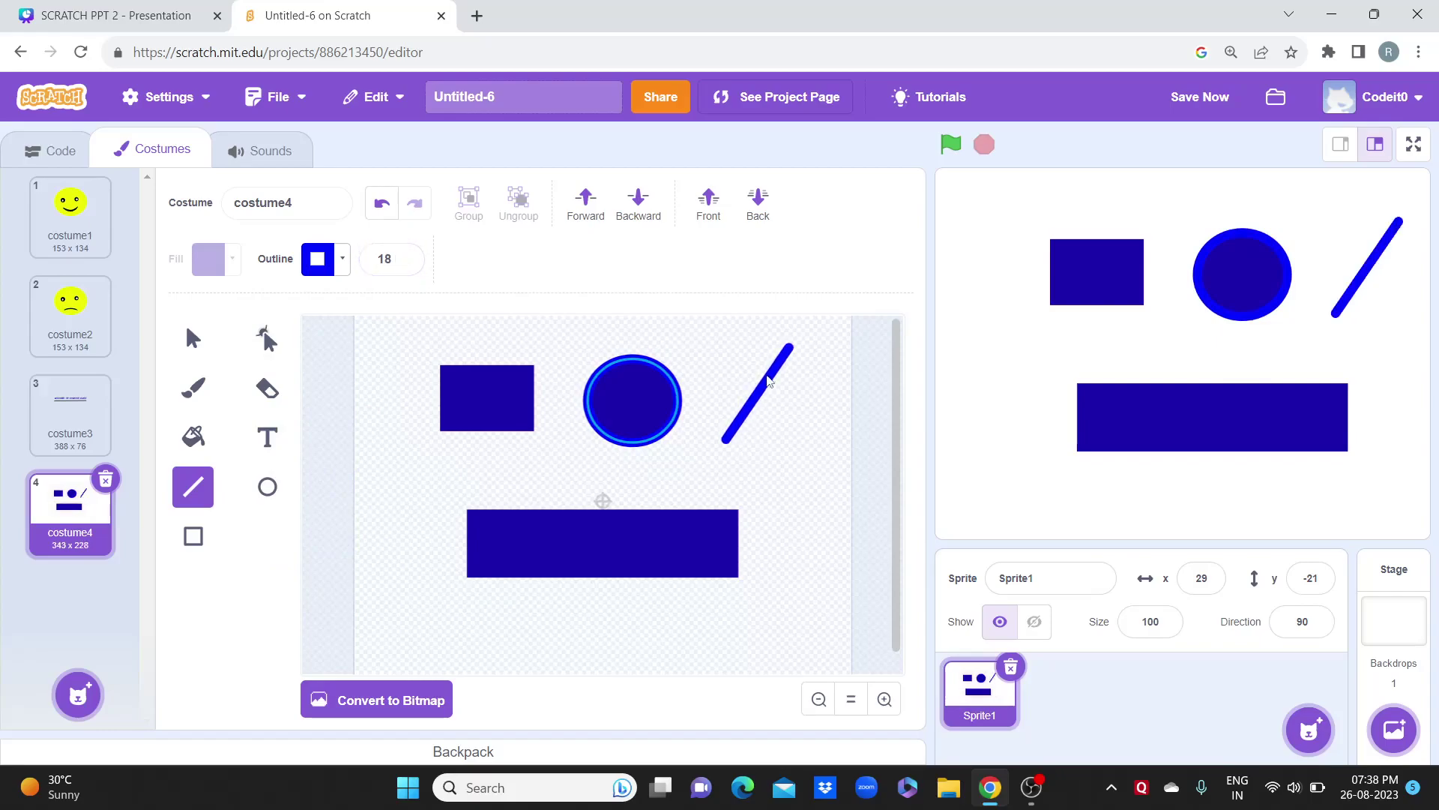
pyautogui.moveTo(789, 343); pyautogui.dragTo(838, 450)
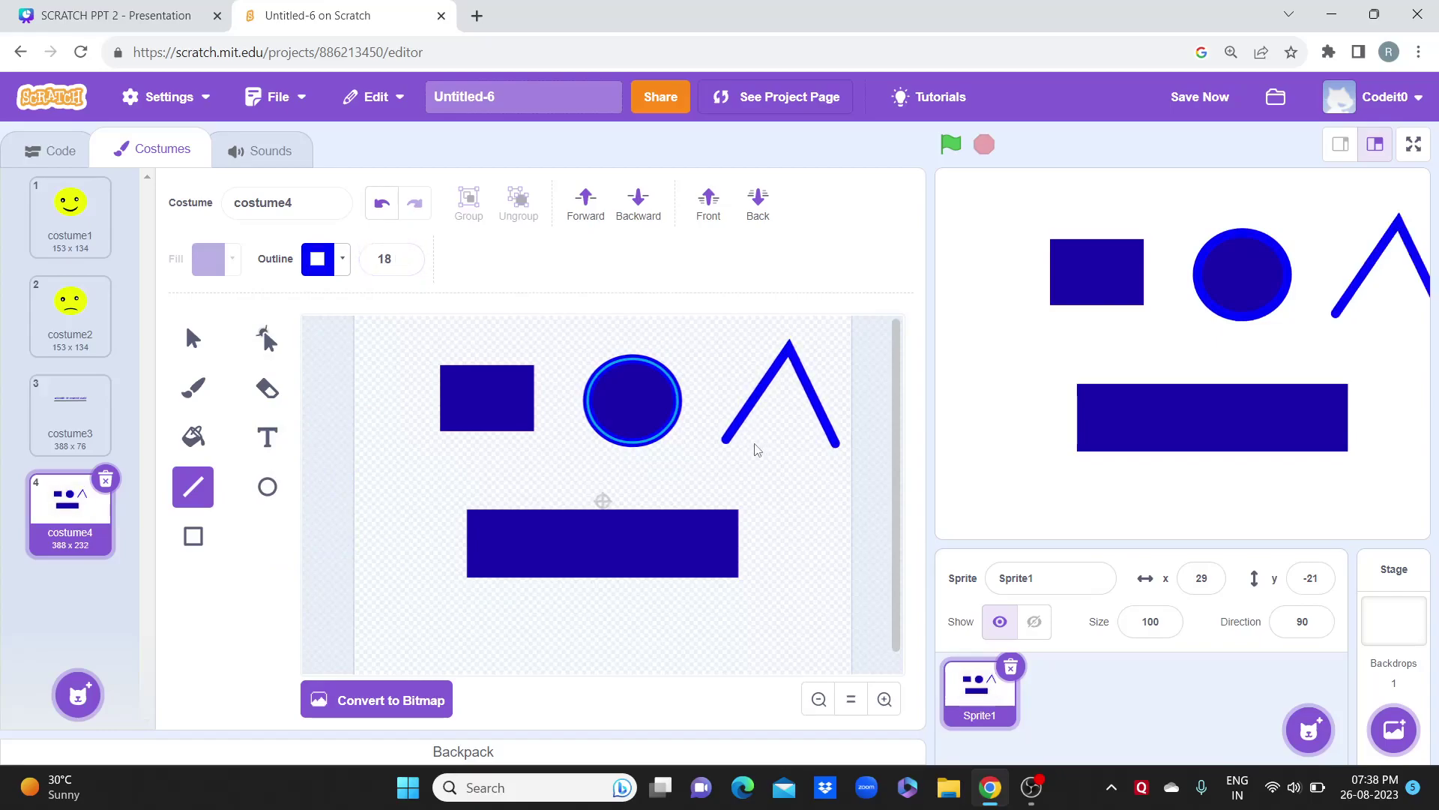
pyautogui.moveTo(725, 442); pyautogui.dragTo(837, 455)
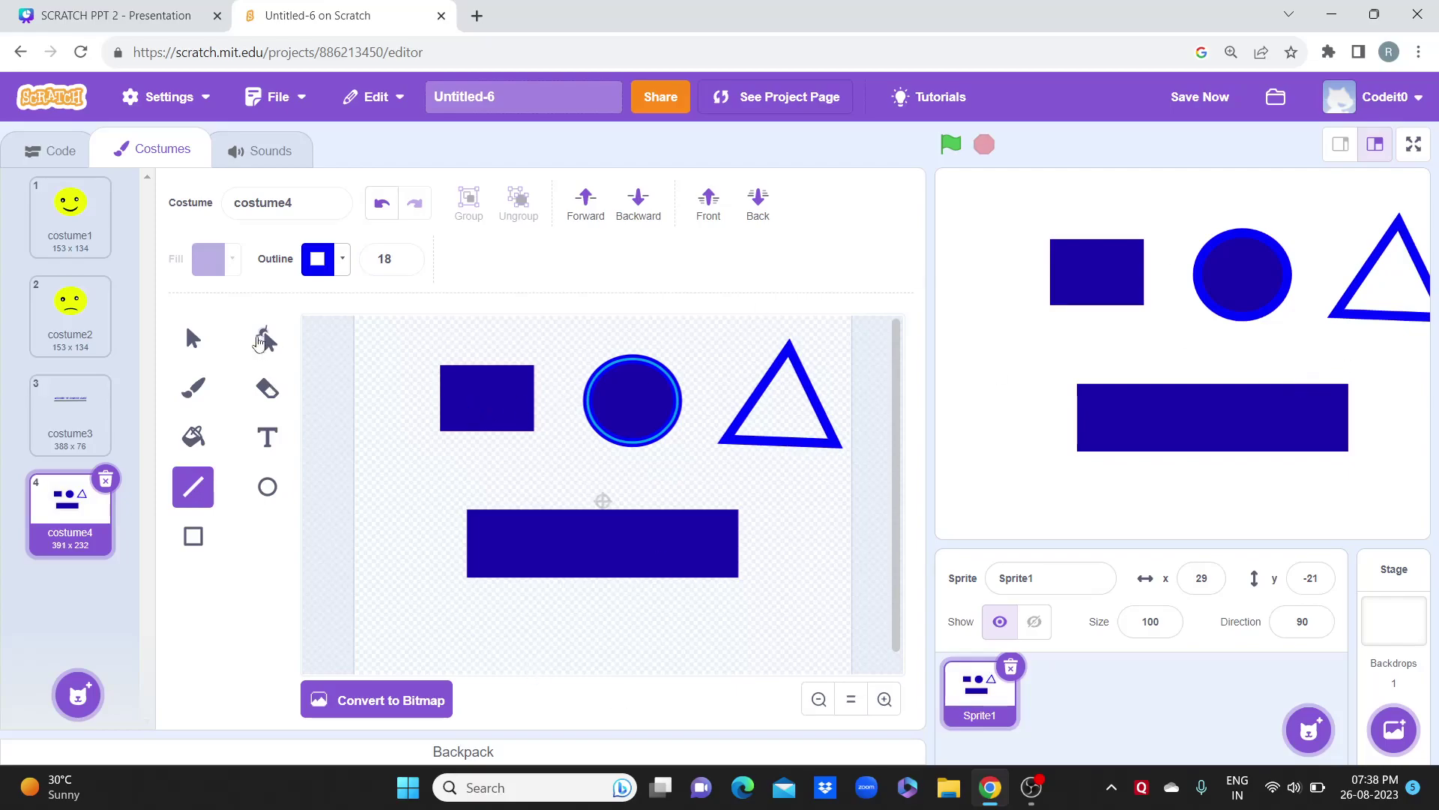
# Step: Move the small rectangle, the circle and the triangle left so the row sits within the canvas
pyautogui.click(192, 338)
pyautogui.moveTo(488, 402); pyautogui.dragTo(430, 413)
pyautogui.click(632, 397)
pyautogui.moveTo(632, 397); pyautogui.dragTo(553, 405)
pyautogui.moveTo(755, 414); pyautogui.dragTo(682, 419)
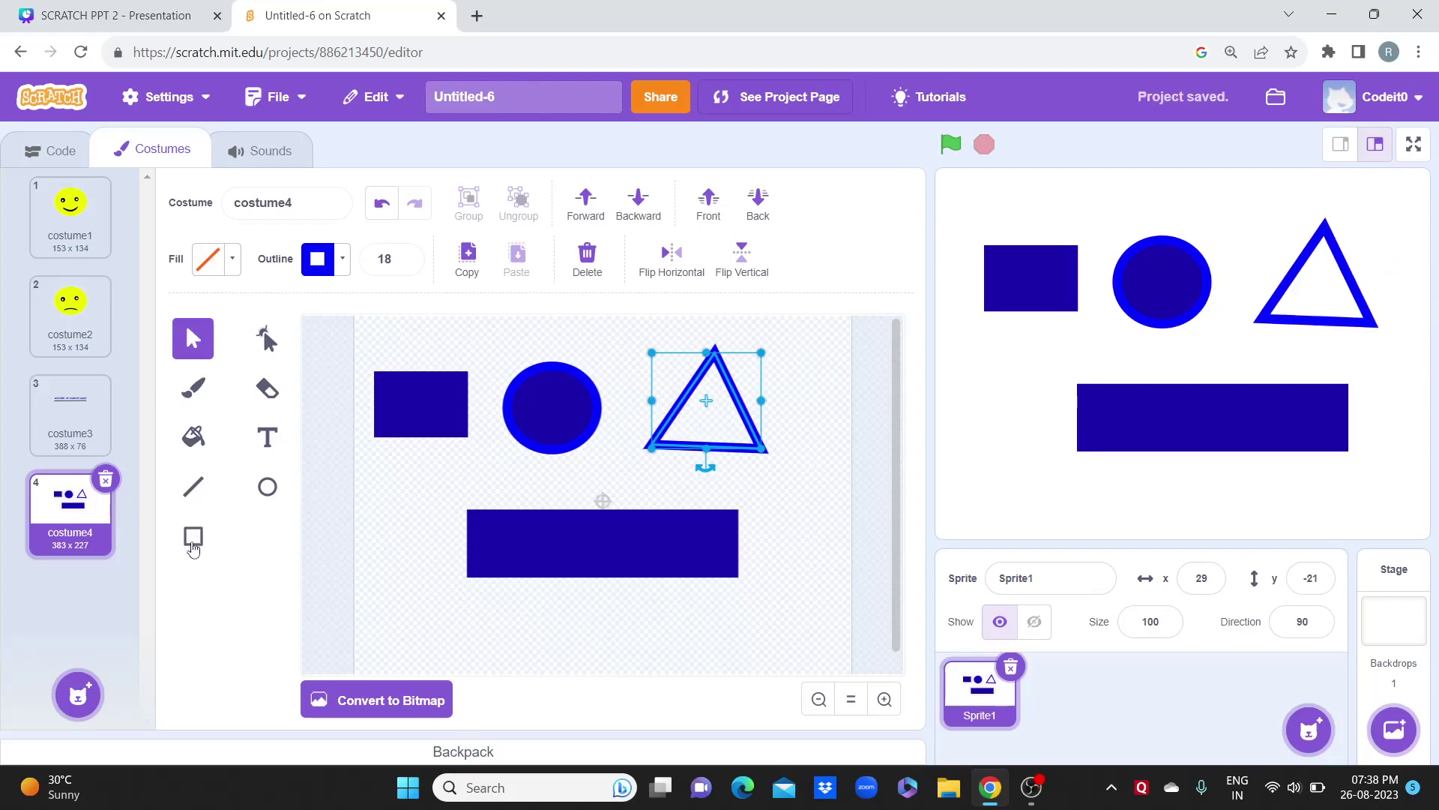
# Step: Switch the sprite to costume3, add the Abby sprite from the library and place it in the stage's lower left corner
pyautogui.click(94, 448)
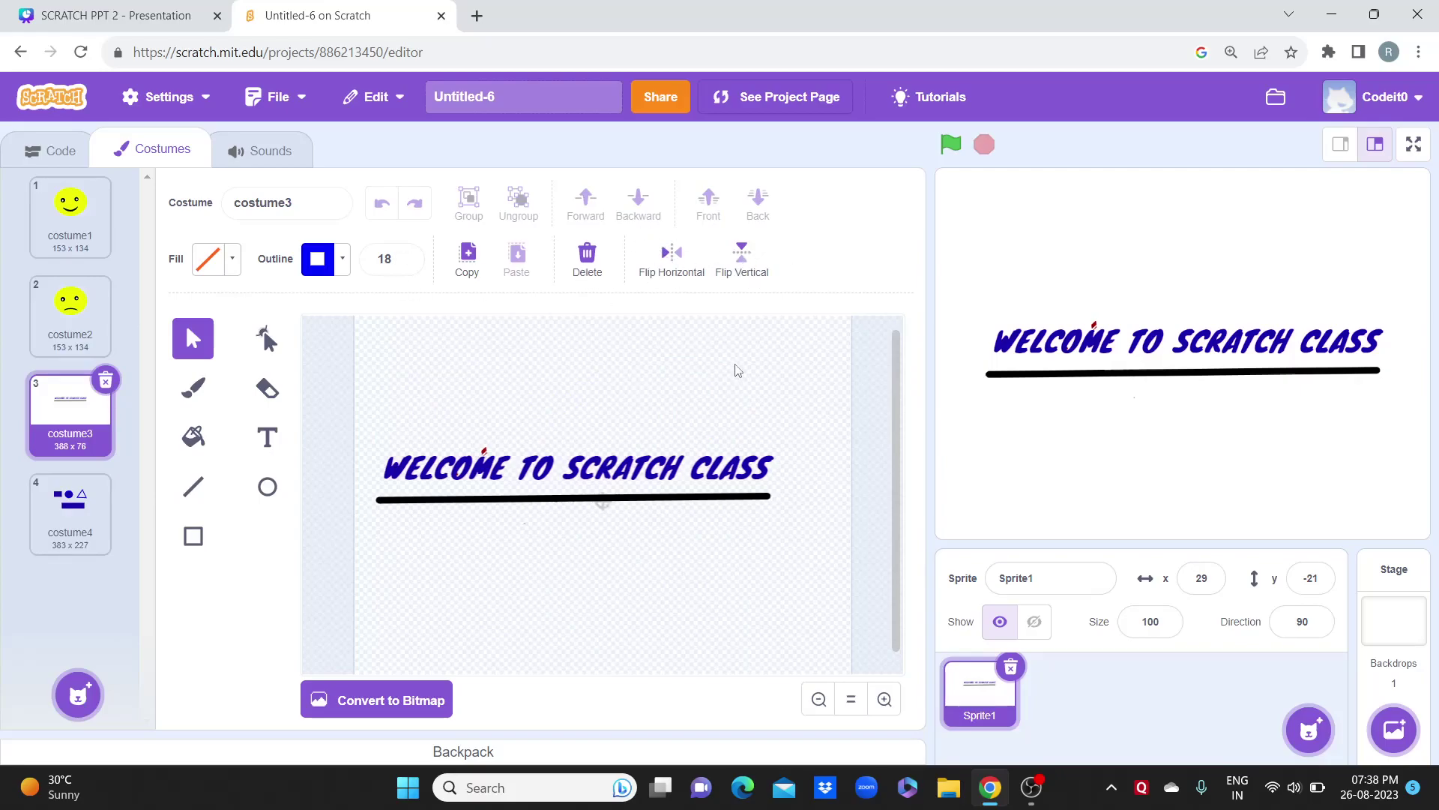
pyautogui.click(1308, 730)
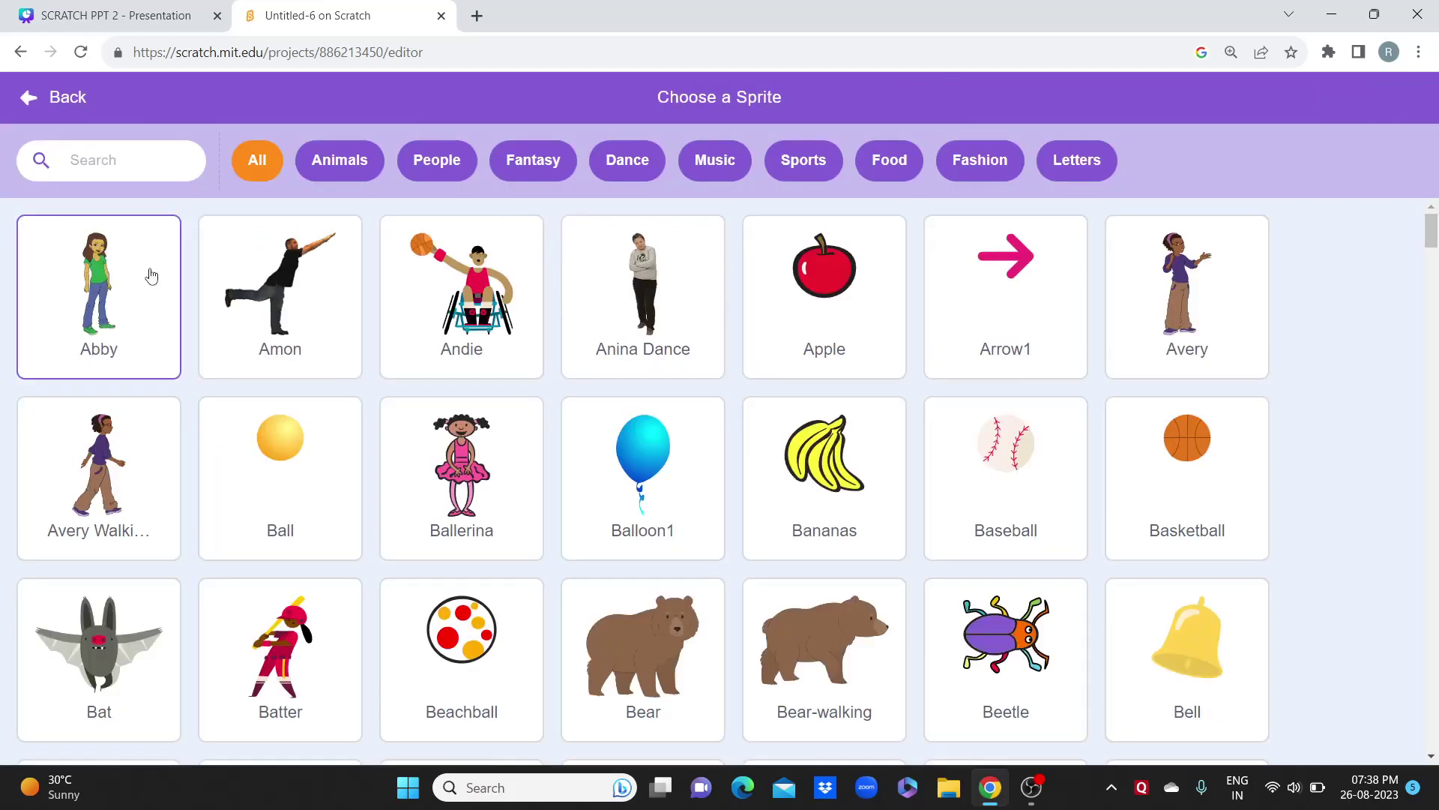
pyautogui.click(151, 273)
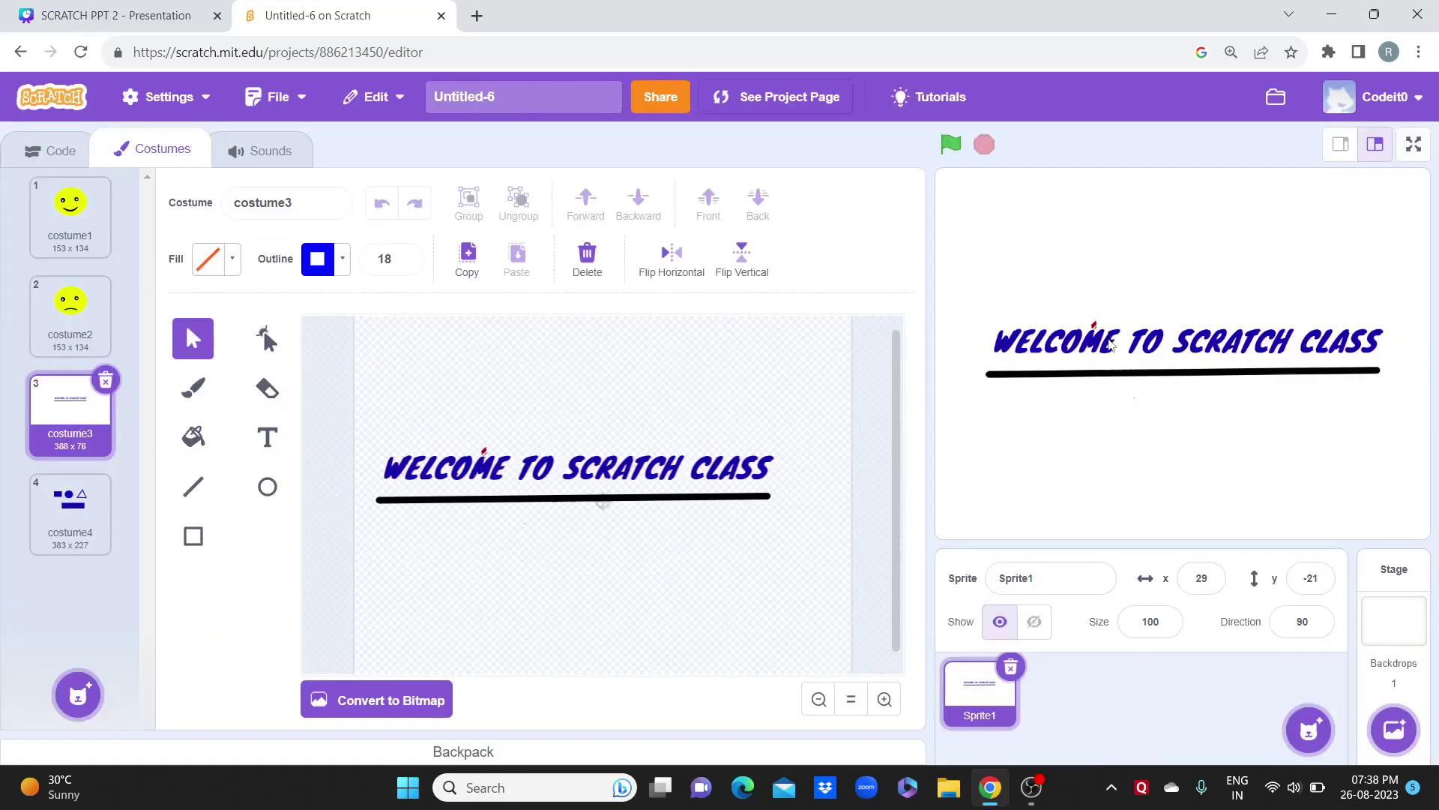
pyautogui.moveTo(1103, 335); pyautogui.dragTo(987, 434)
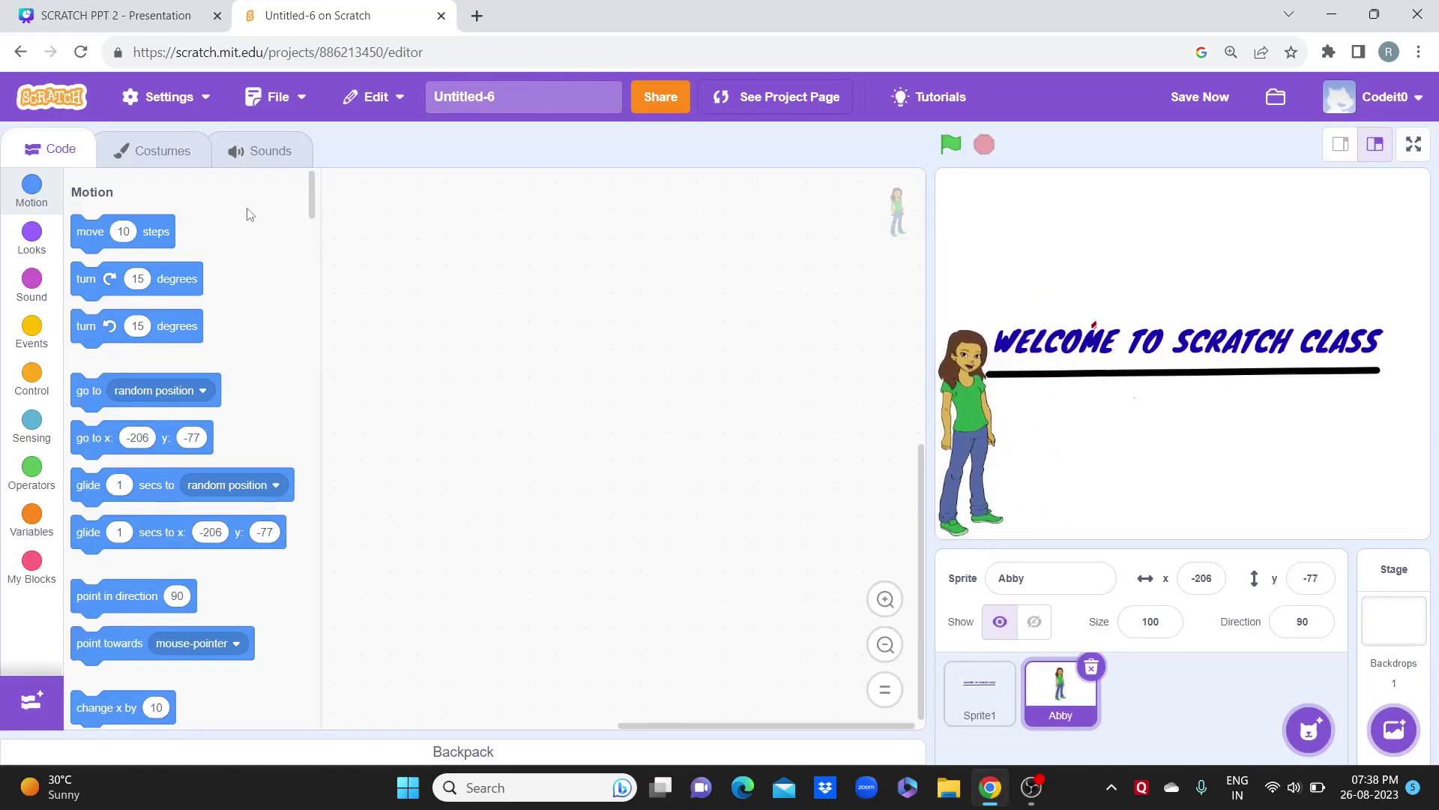
# Step: Open Abby's costumes and flip the abby-a costume horizontally and back, and vertically and back twice
pyautogui.click(163, 161)
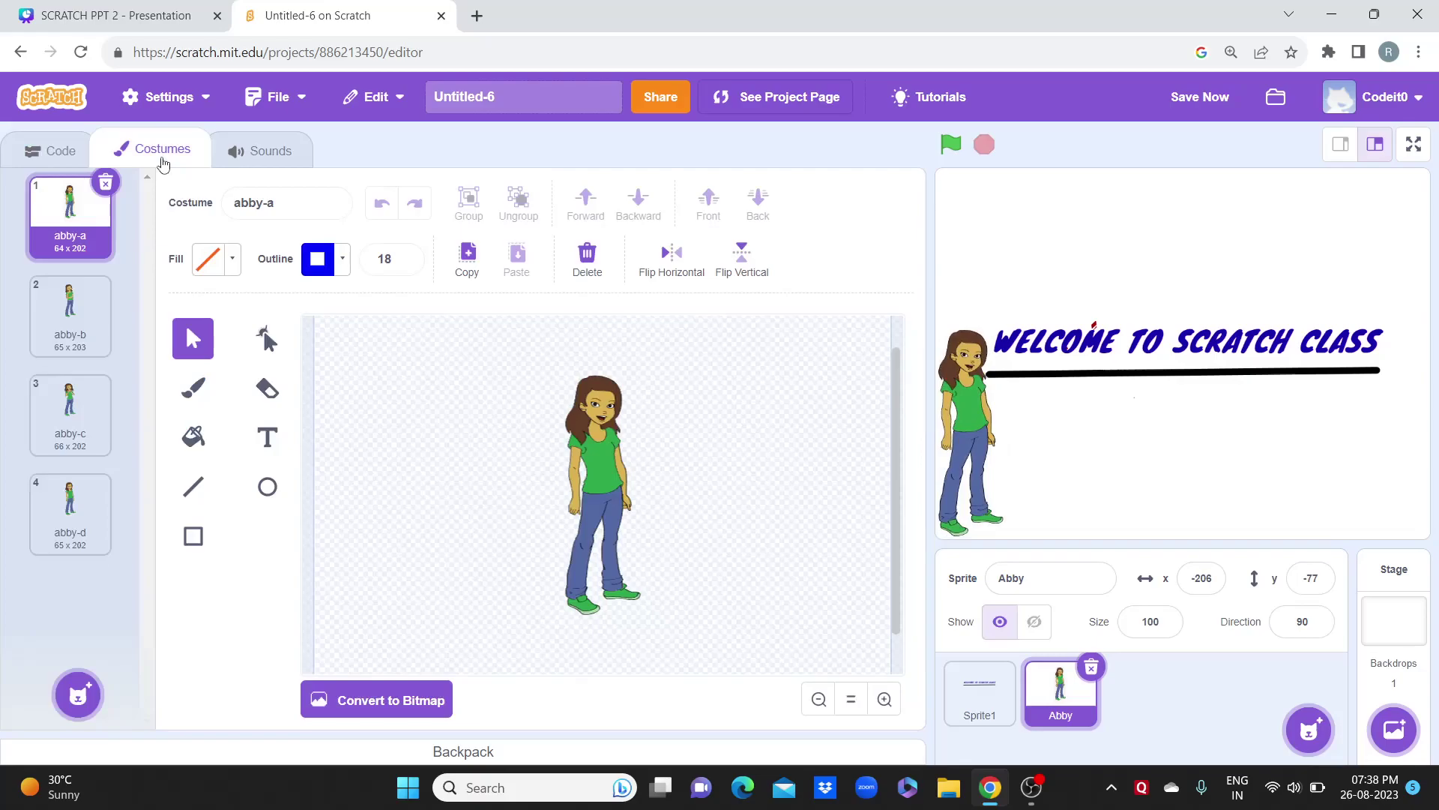
pyautogui.click(682, 259)
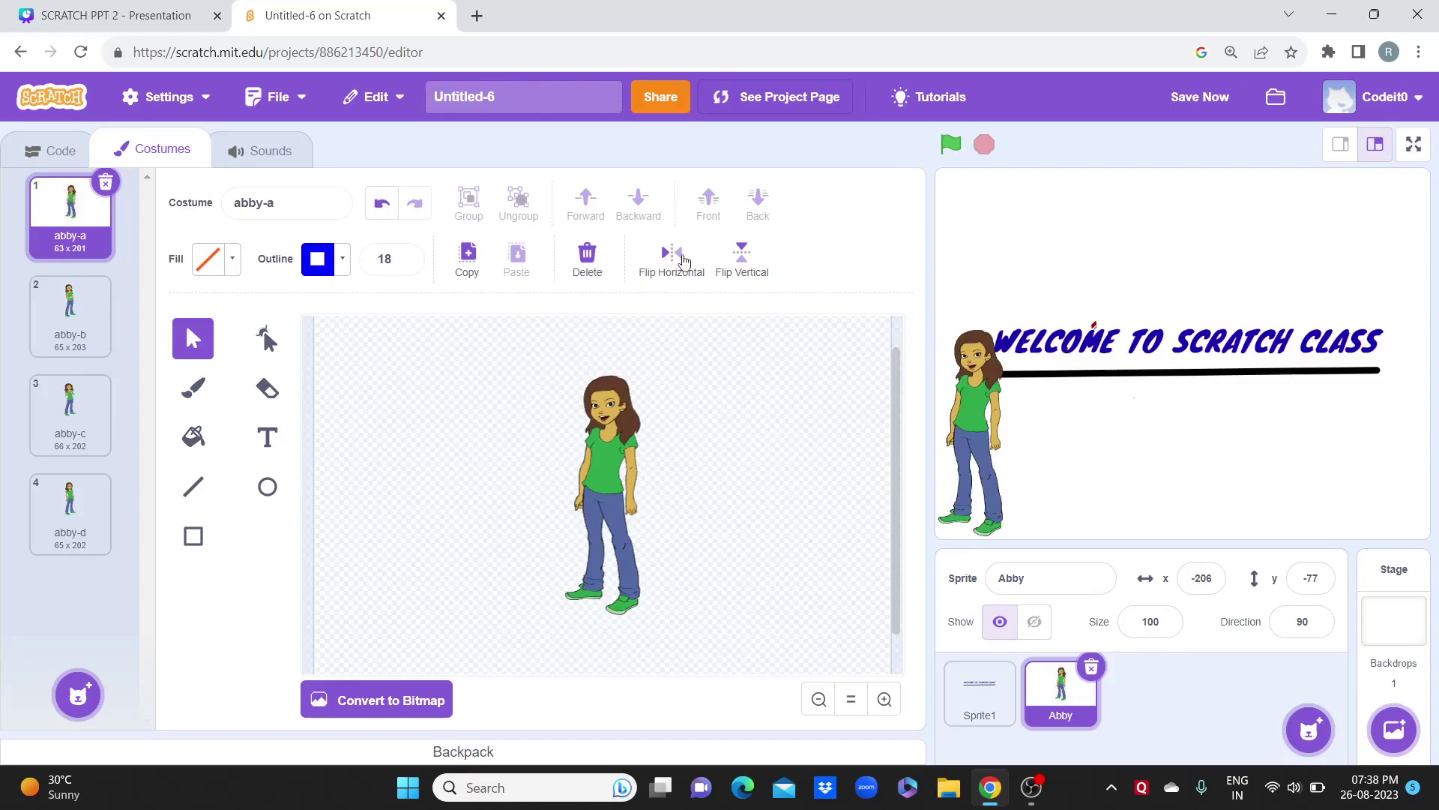
pyautogui.click(682, 259)
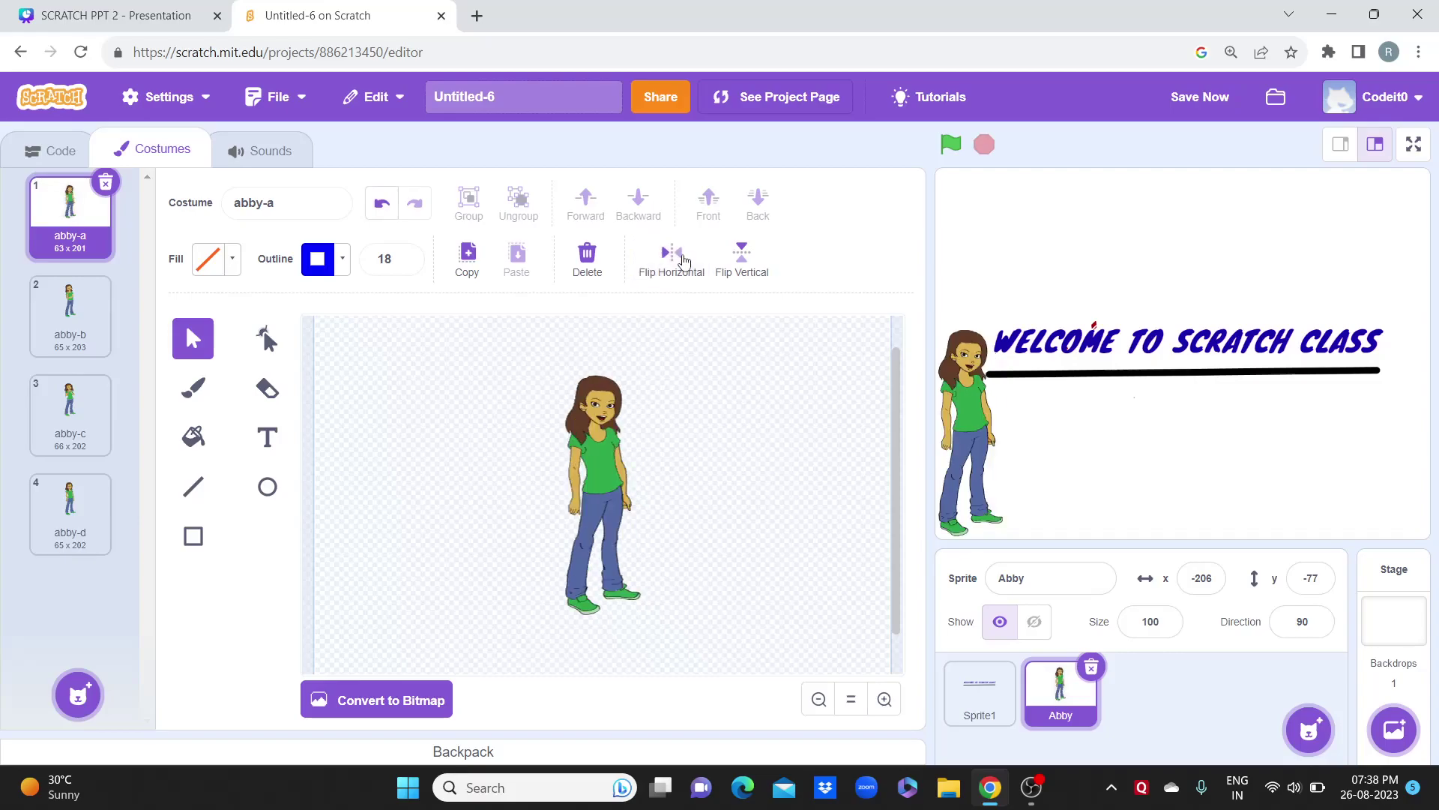
pyautogui.click(743, 262)
pyautogui.click(743, 263)
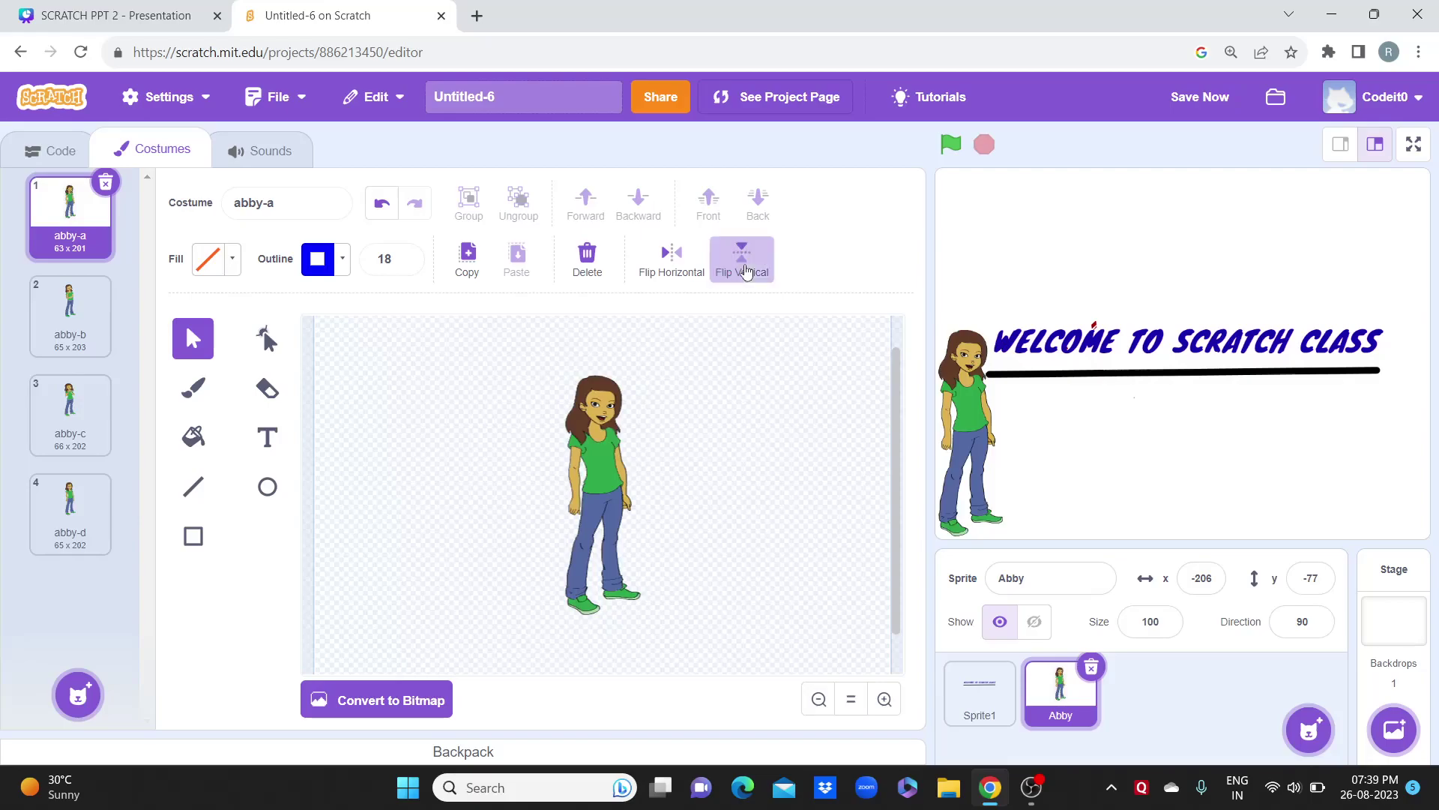
pyautogui.click(746, 271)
pyautogui.click(745, 272)
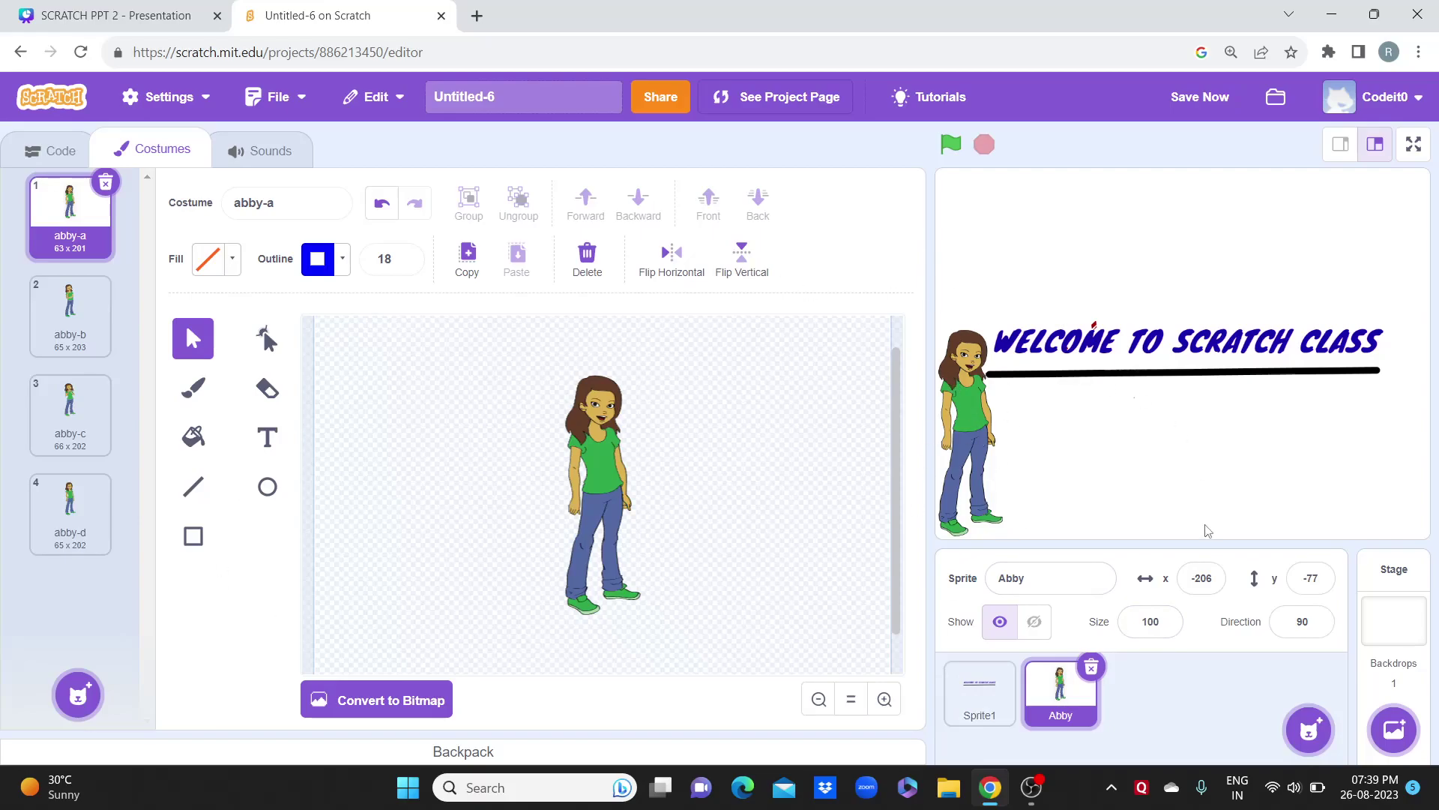
# Step: Paint a new backdrop and draw an unfilled rectangle with a blue width-18 outline across it, about 559 by 297
pyautogui.moveTo(1394, 738)
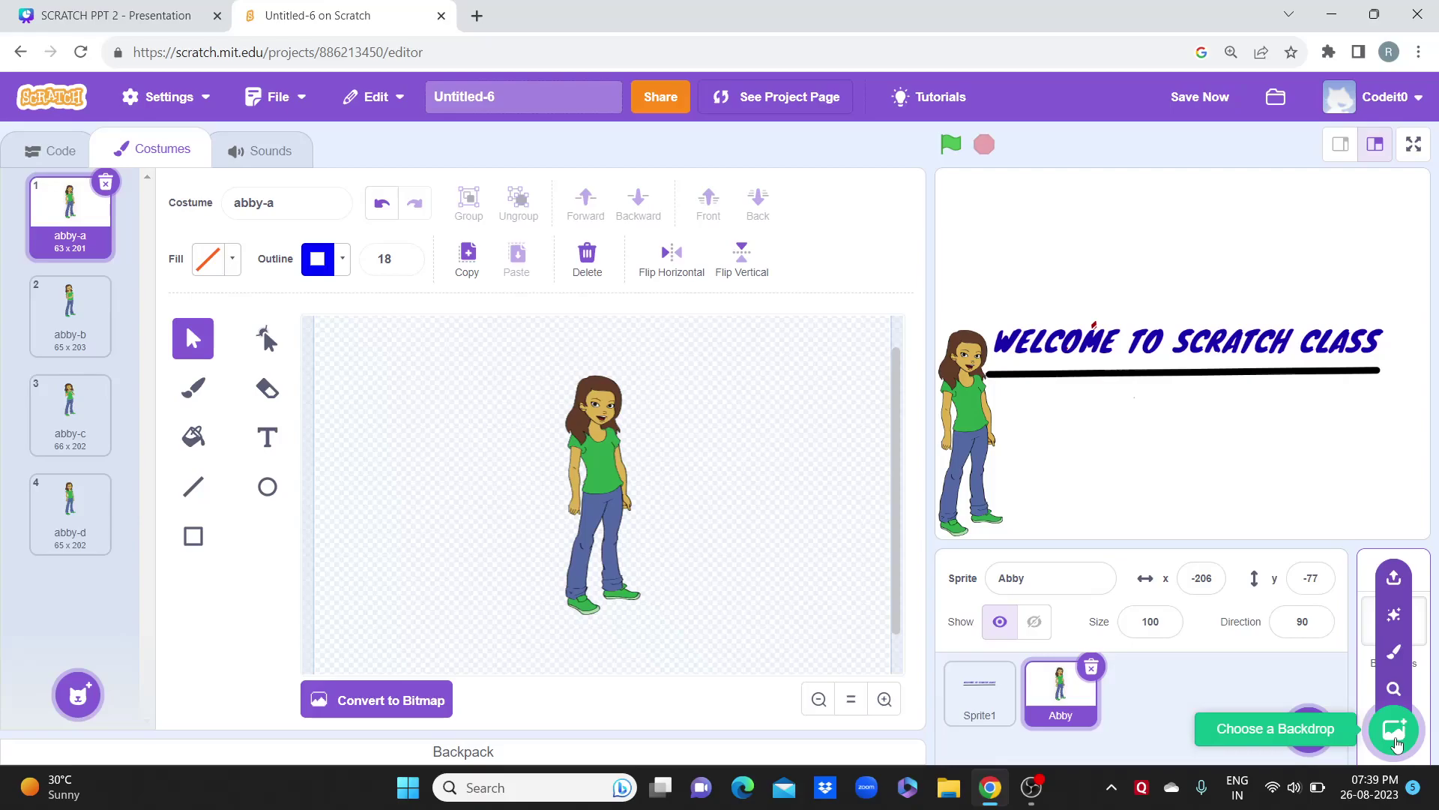
pyautogui.click(1394, 652)
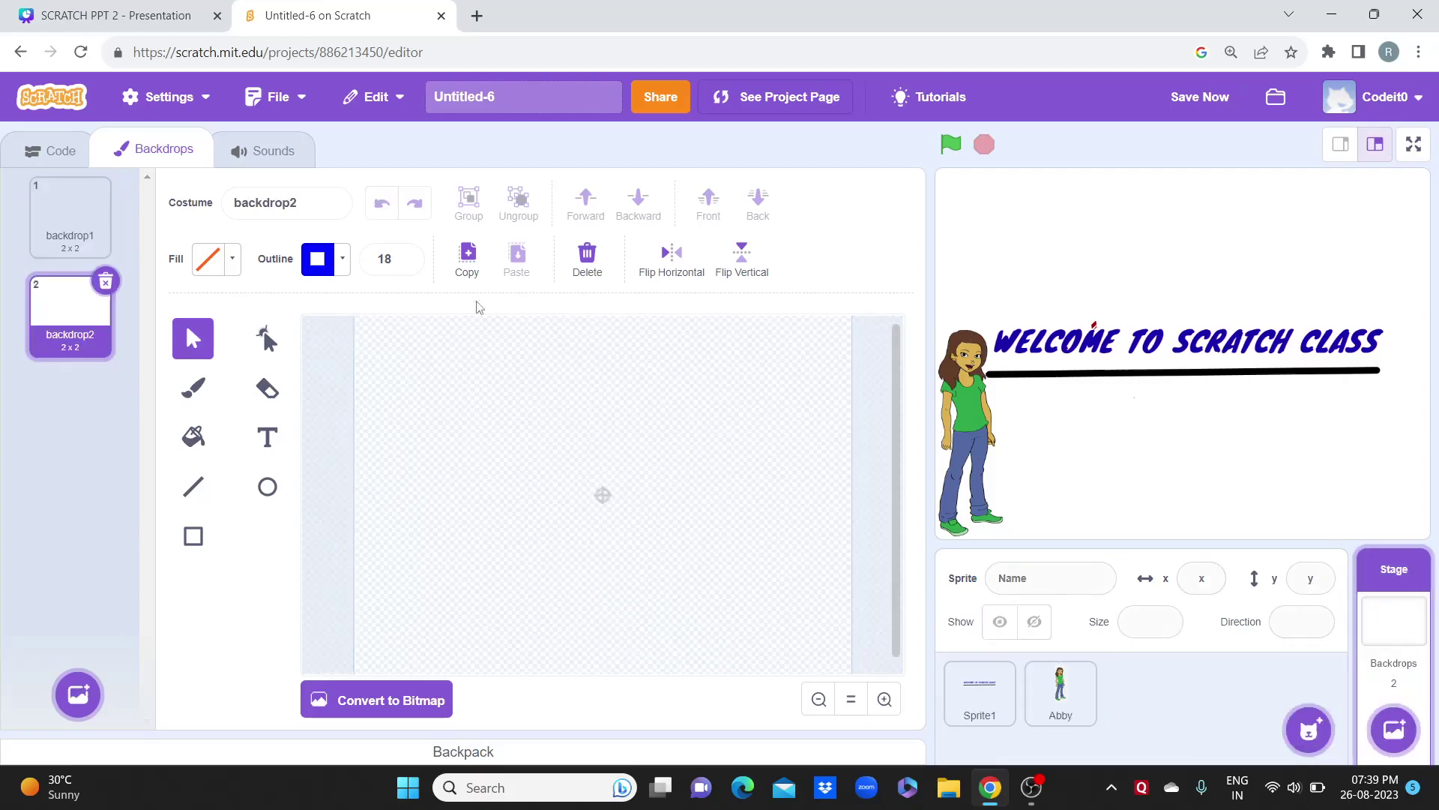
pyautogui.click(196, 537)
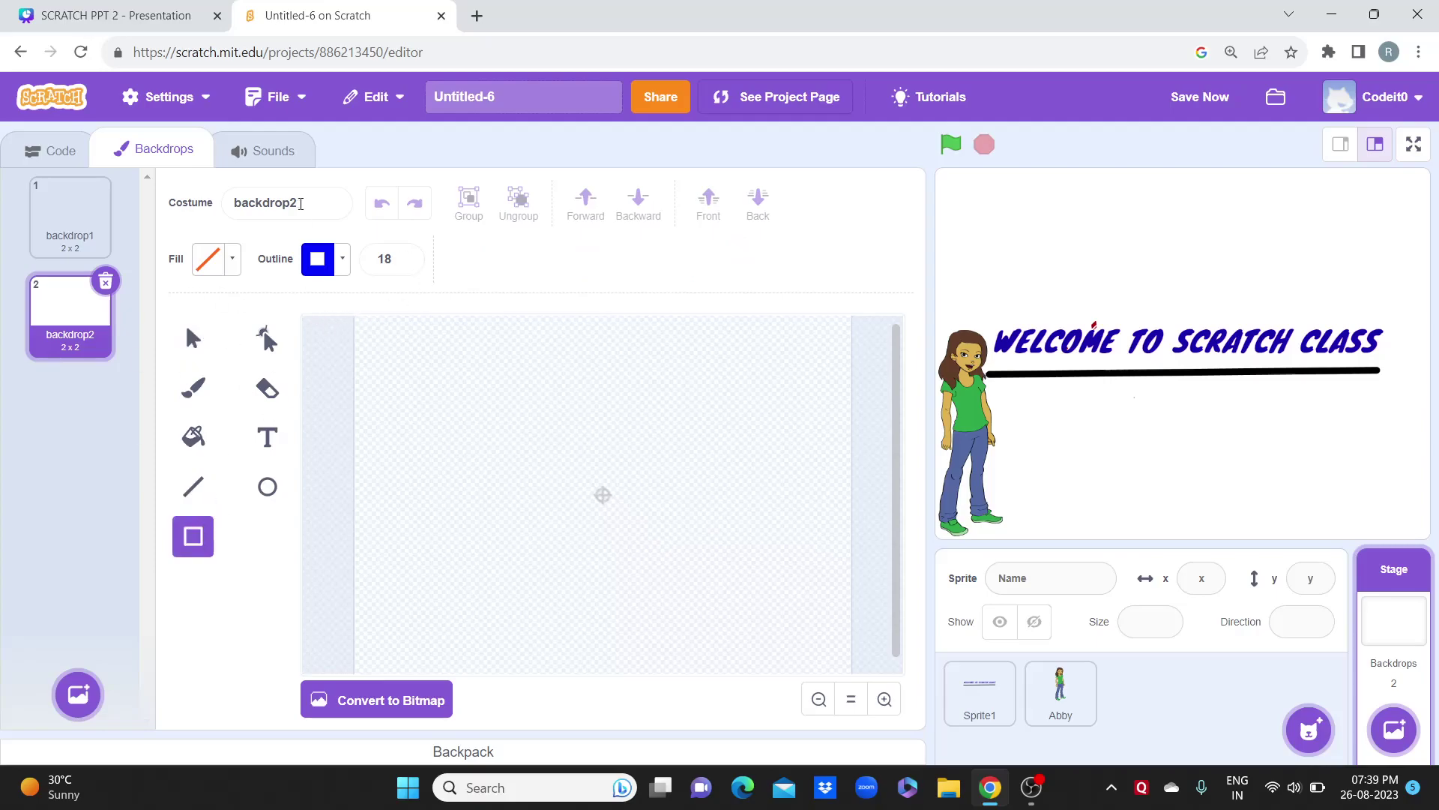
pyautogui.moveTo(321, 350); pyautogui.dragTo(888, 651)
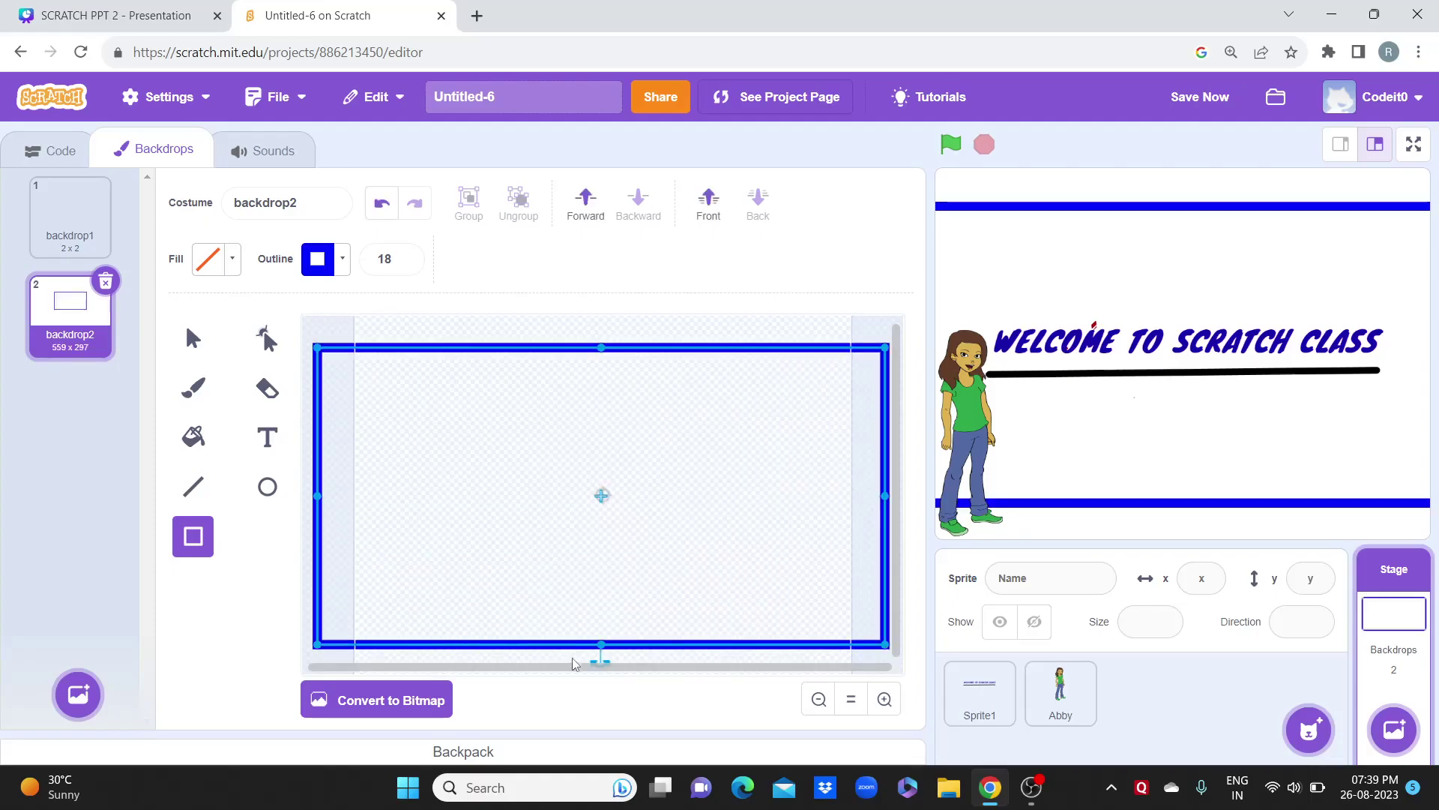
# Step: Resize the backdrop rectangle from all four sides to about 462 by 344 so it frames the stage
pyautogui.moveTo(572, 667); pyautogui.dragTo(515, 667)
pyautogui.moveTo(320, 495); pyautogui.dragTo(374, 496)
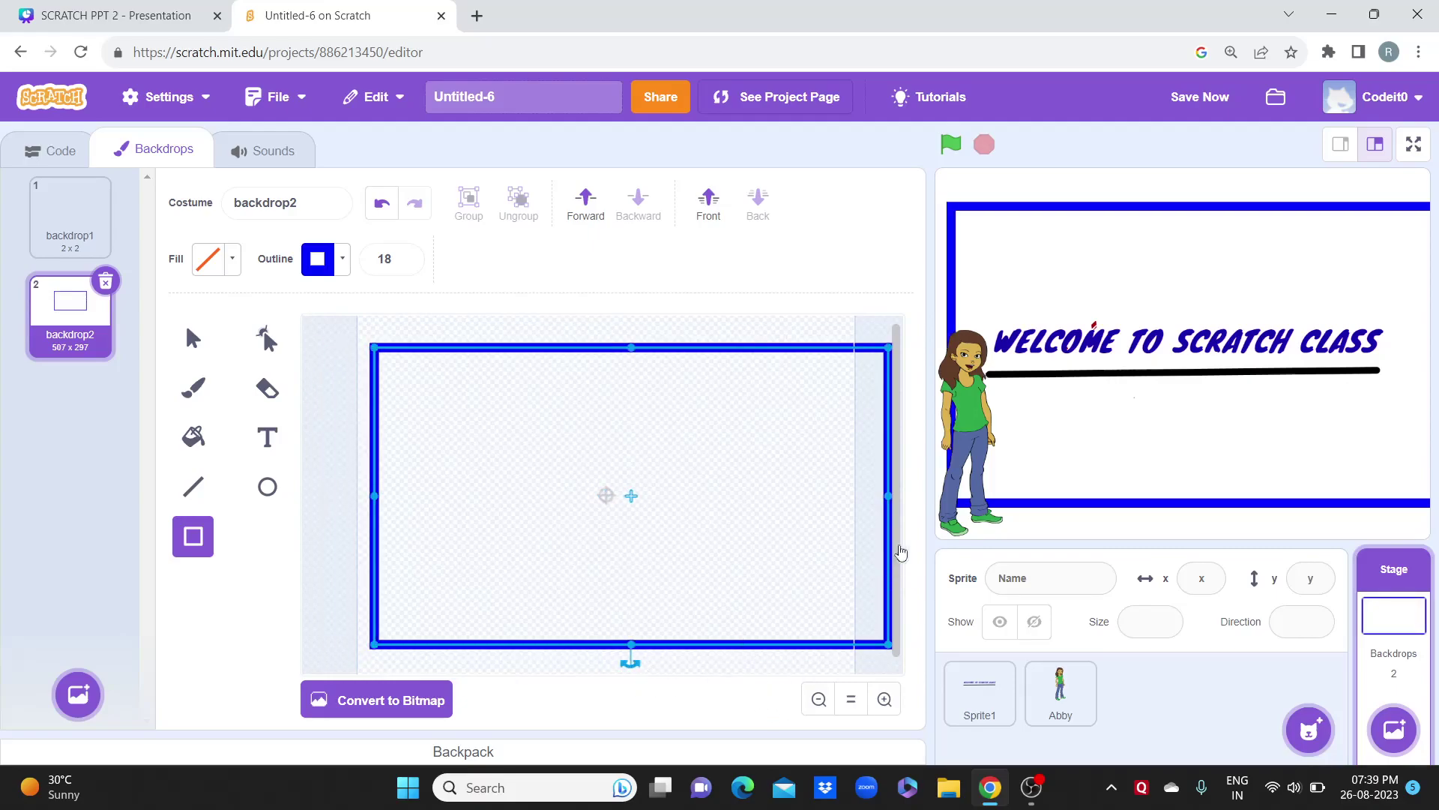
pyautogui.scroll(-1, 899, 528)
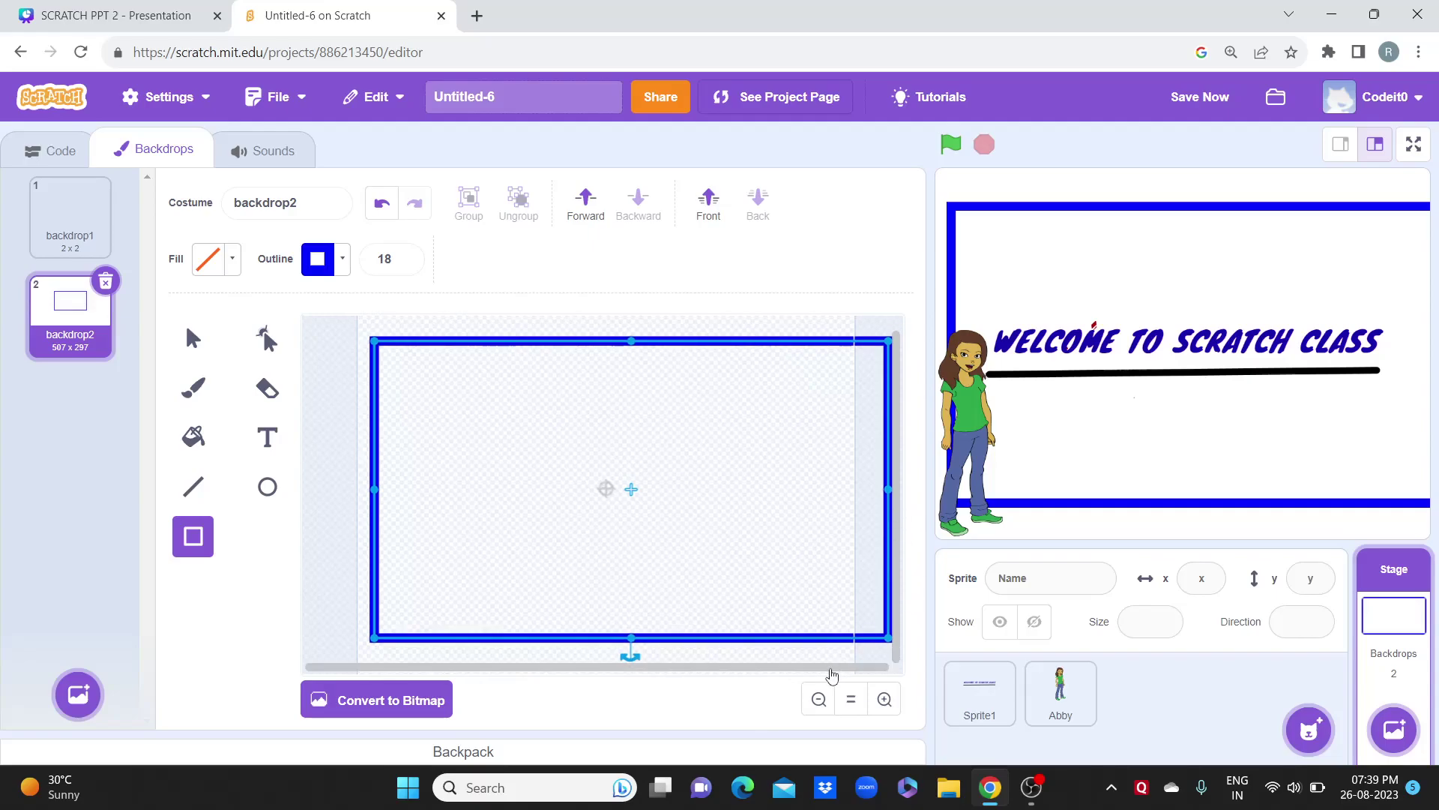
pyautogui.moveTo(827, 666); pyautogui.dragTo(830, 666)
pyautogui.moveTo(885, 488); pyautogui.dragTo(838, 487)
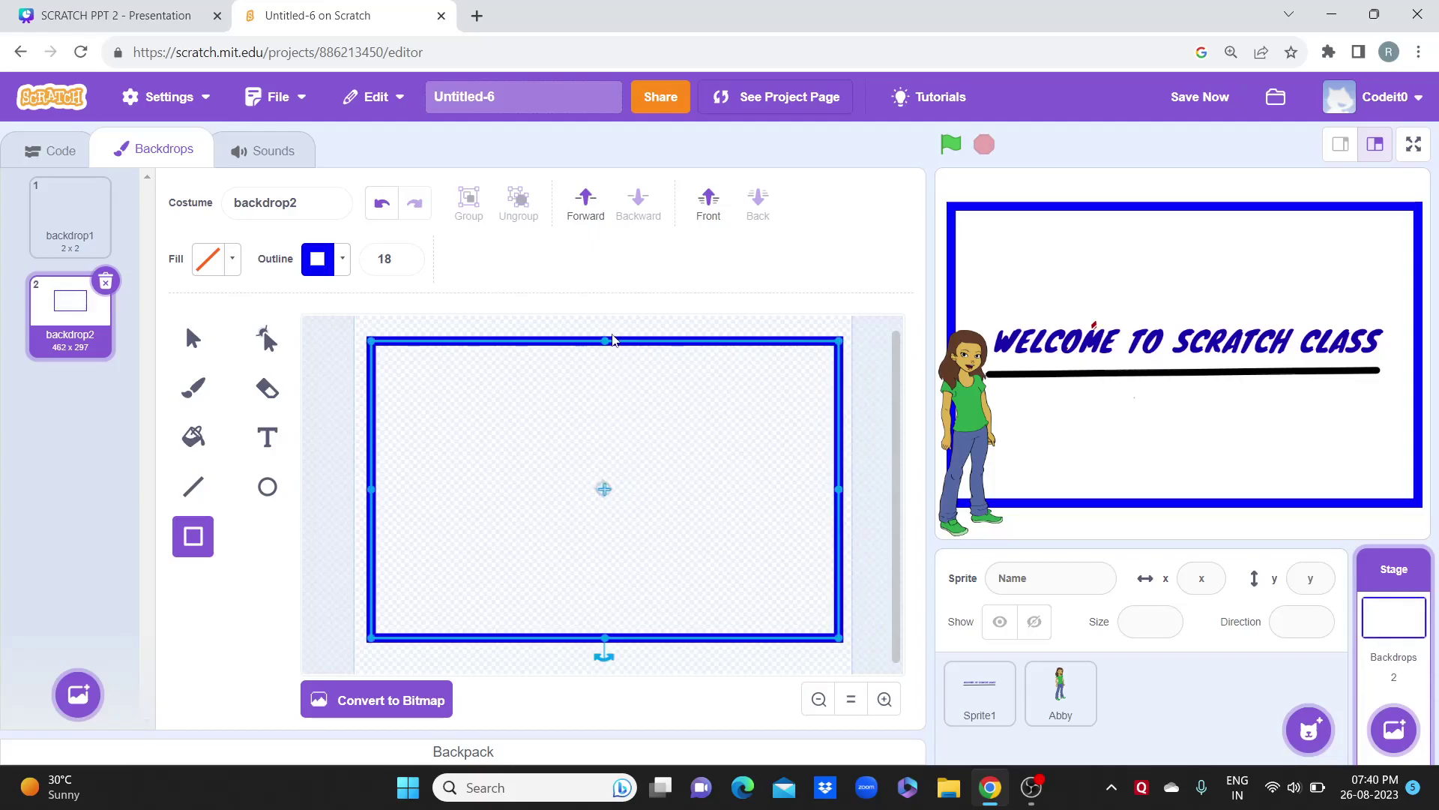
pyautogui.moveTo(605, 341); pyautogui.dragTo(605, 320)
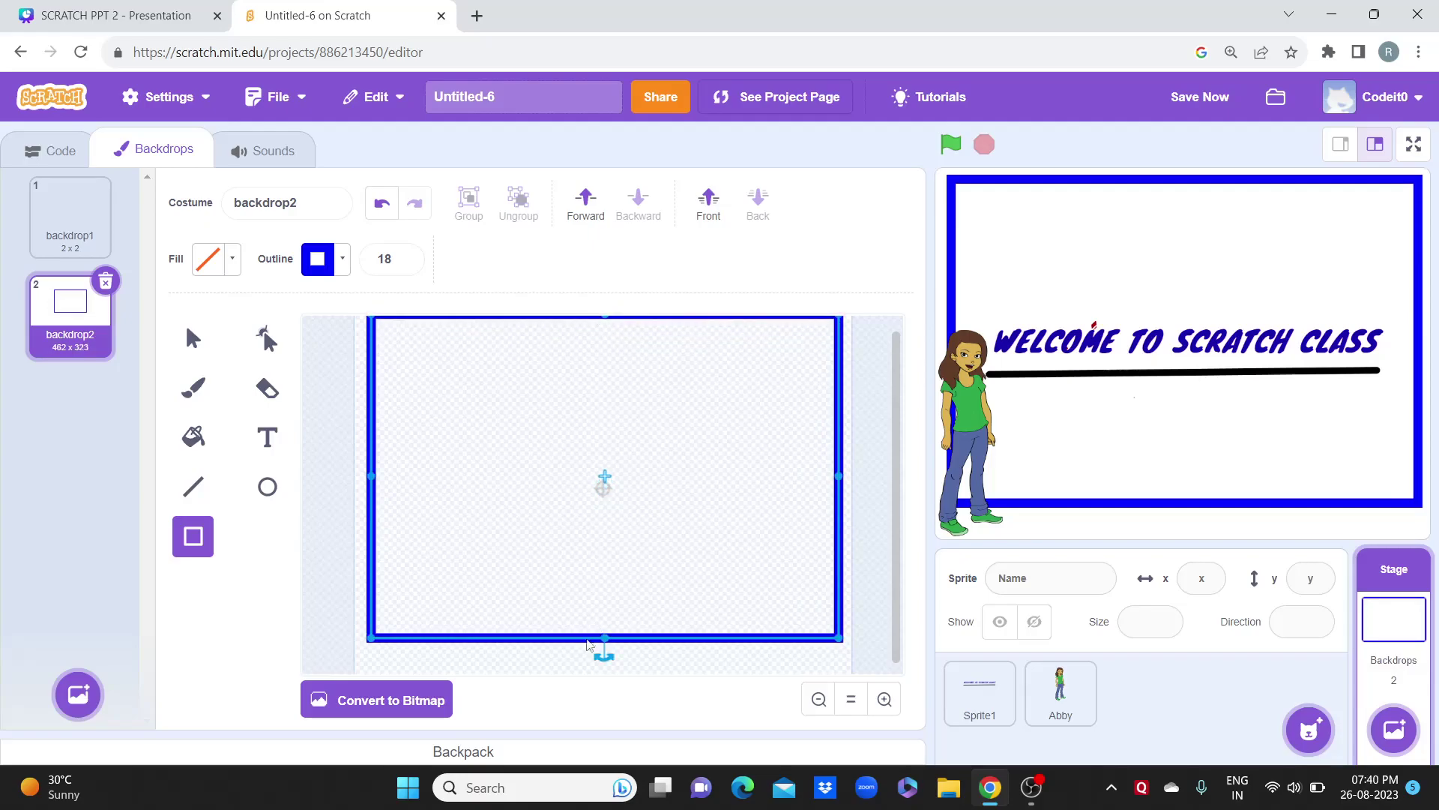
pyautogui.moveTo(607, 639); pyautogui.dragTo(606, 662)
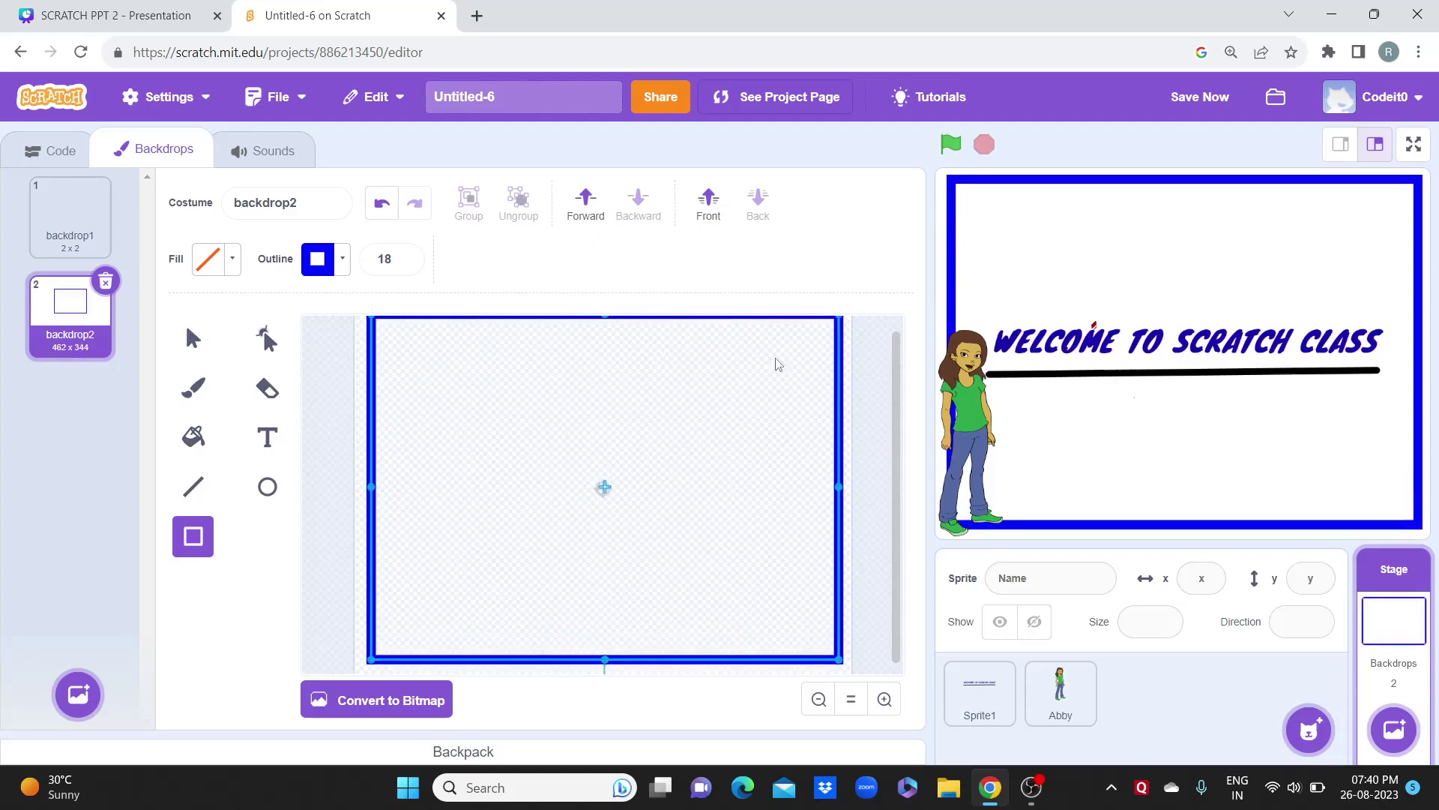
# Step: Fill the backdrop rectangle with cyan (Color 48) and change the fill to a vertical gradient from cyan to bright green
pyautogui.click(232, 264)
pyautogui.moveTo(222, 377); pyautogui.dragTo(192, 380)
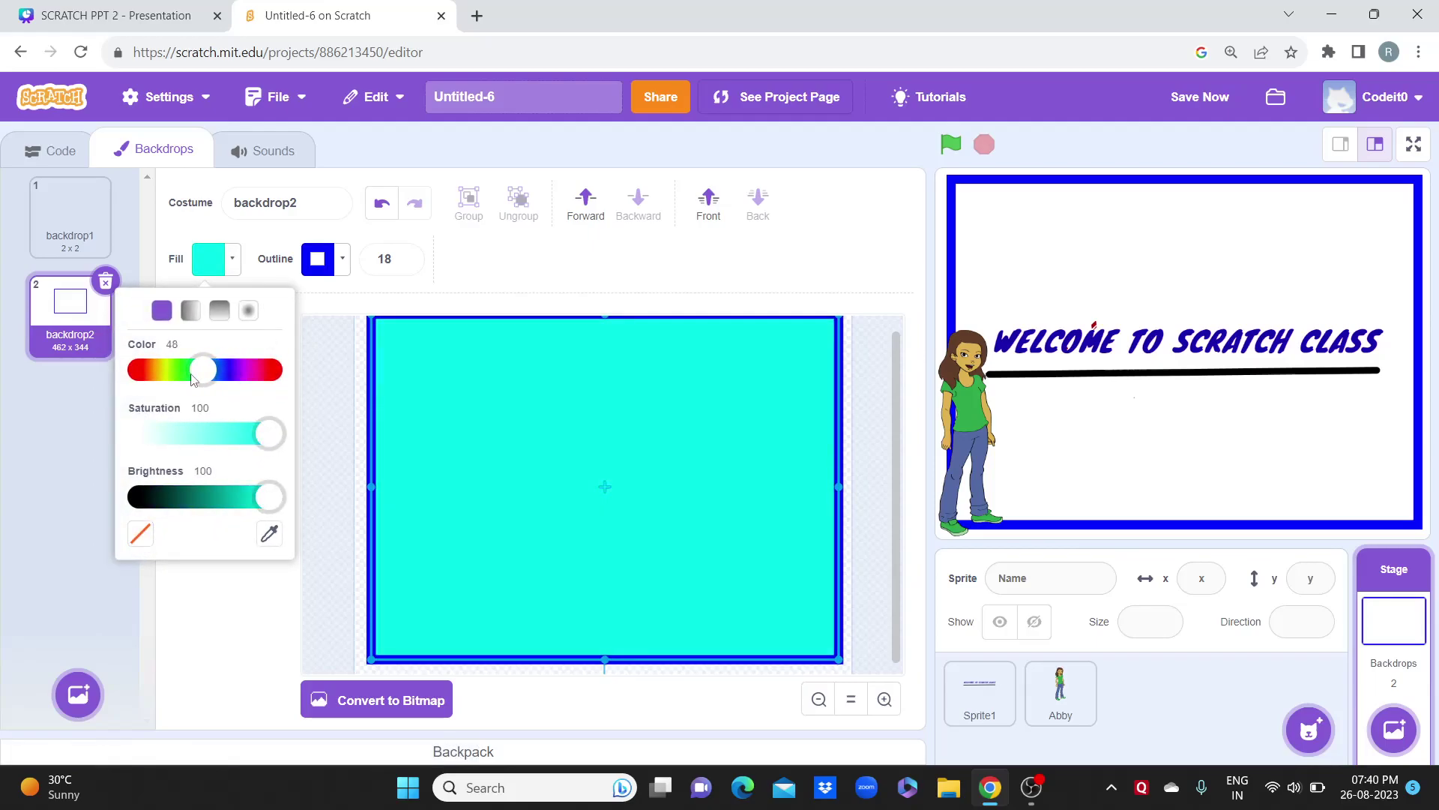
pyautogui.click(400, 301)
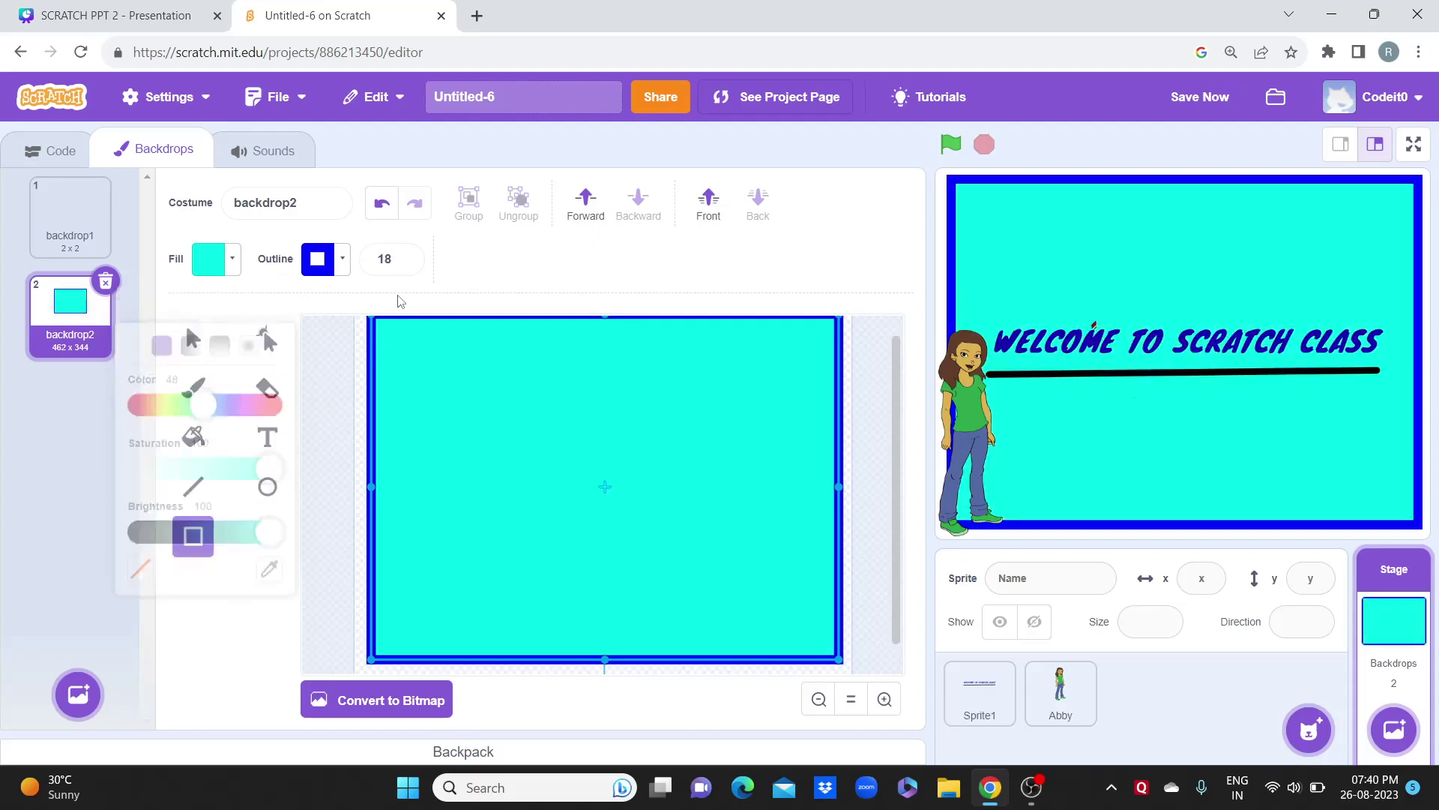
pyautogui.click(213, 266)
pyautogui.click(221, 311)
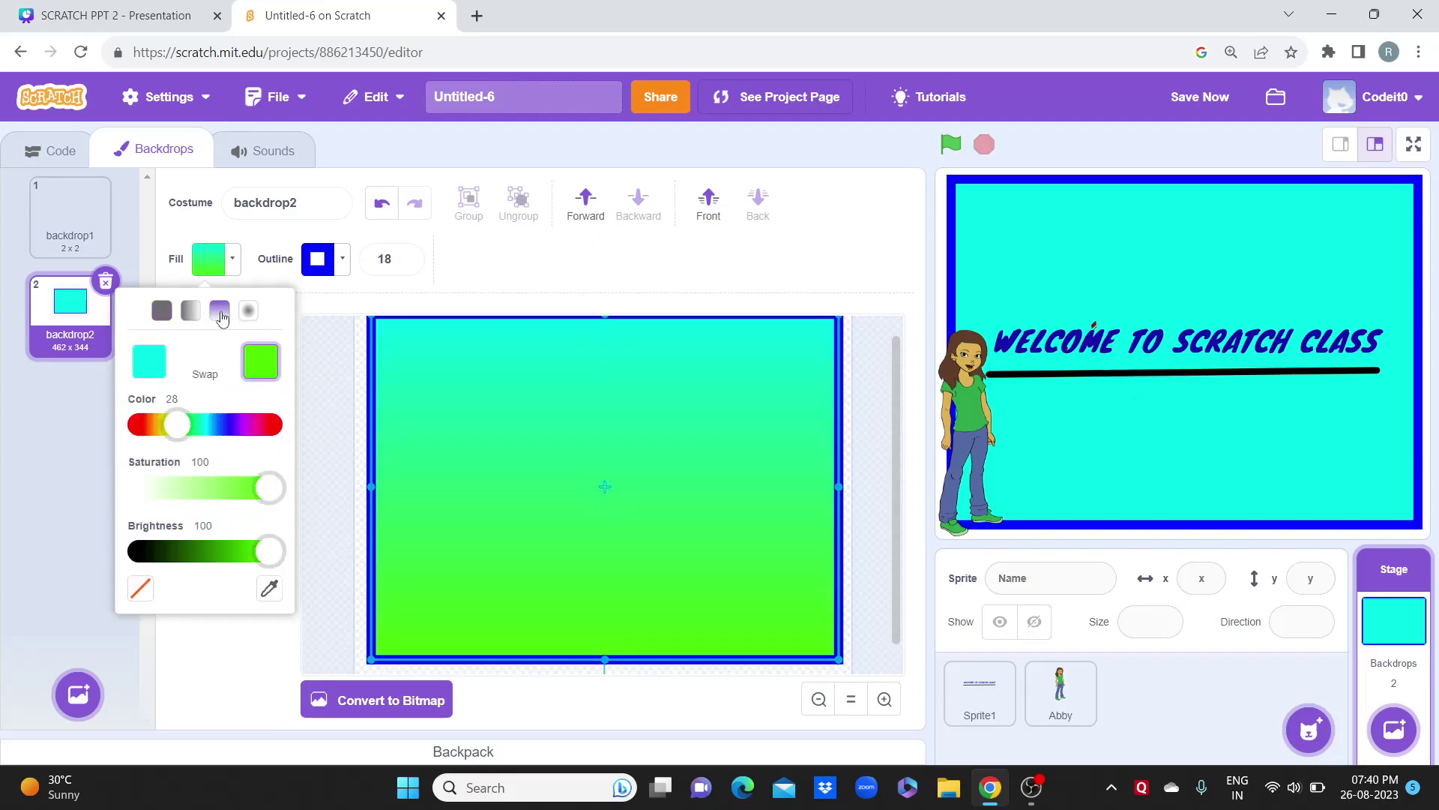
pyautogui.click(458, 282)
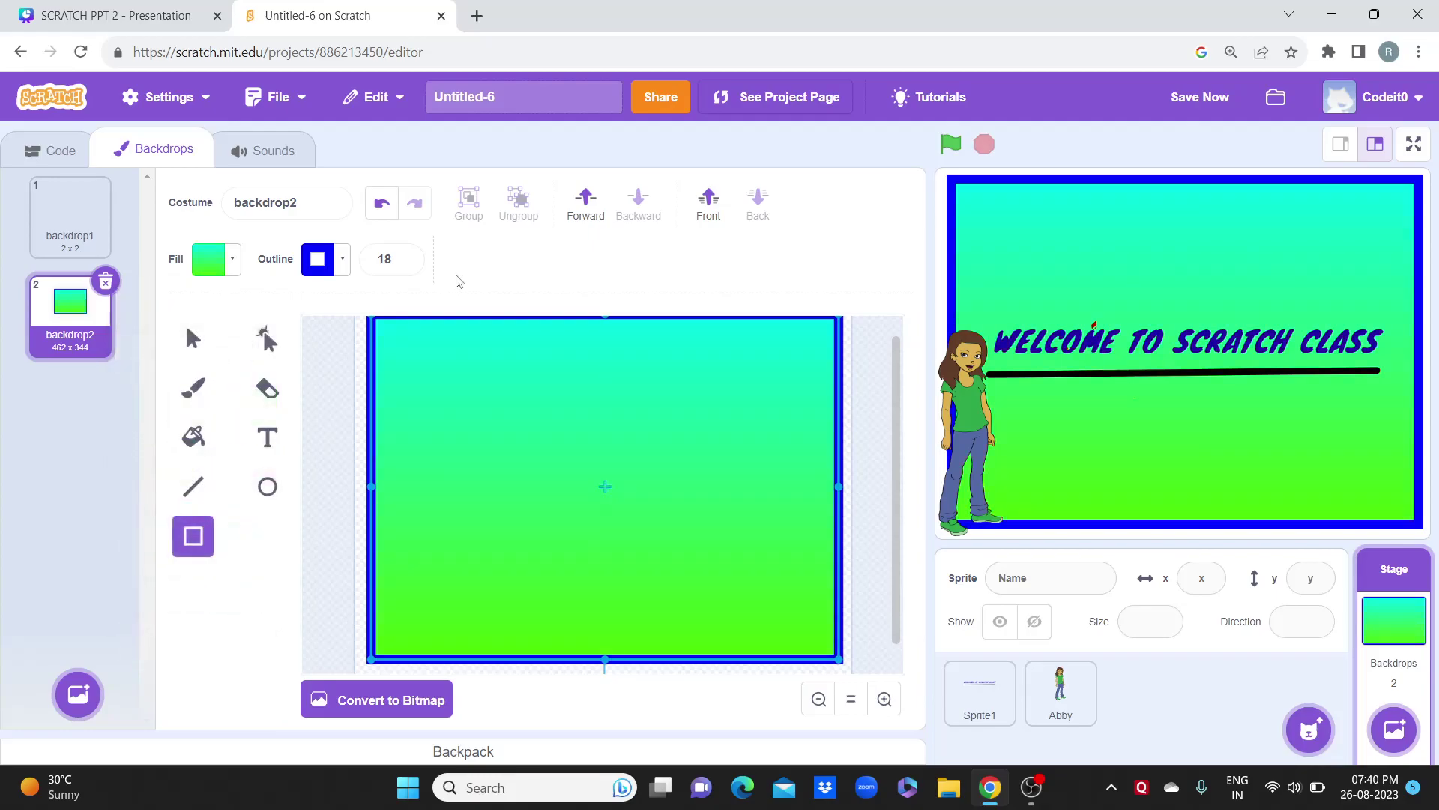